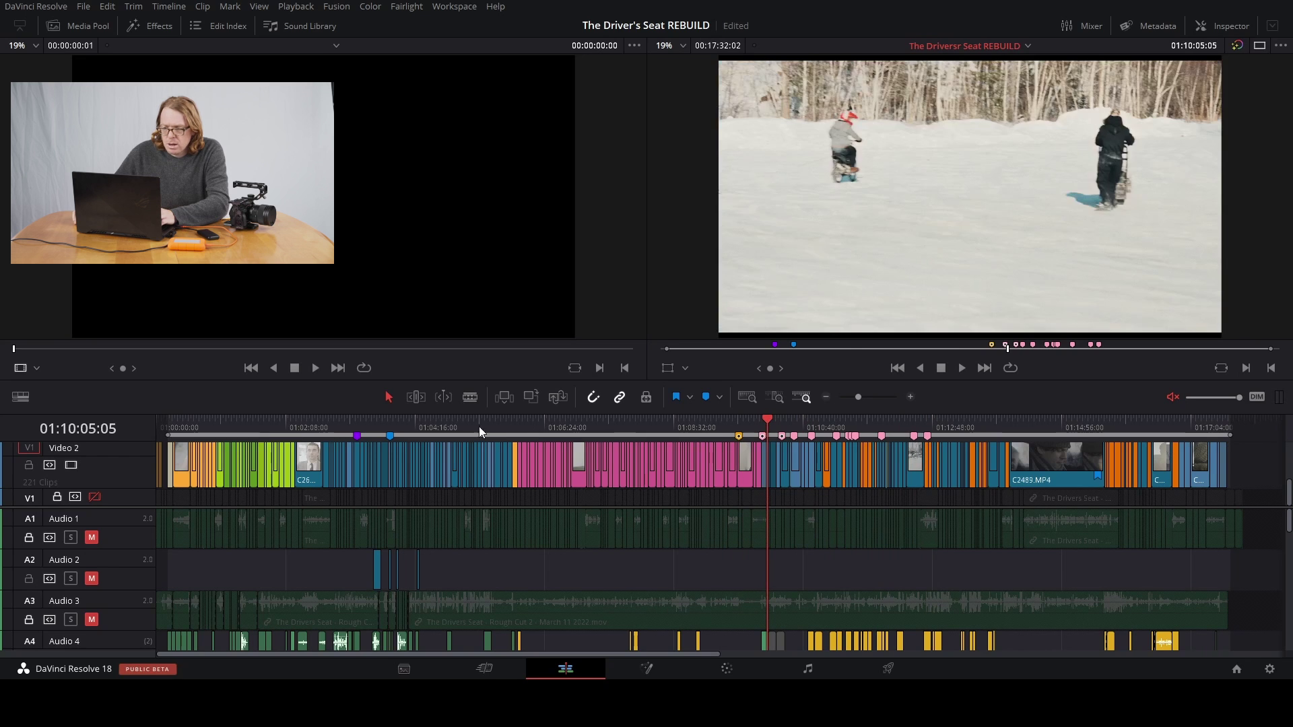
Move the timeline playhead to 01:01:50:15 in the dealership scene and switch to the Color page
{"action": "left_click", "coordinate": [291, 427]}
{"action": "left_click", "coordinate": [268, 427]}
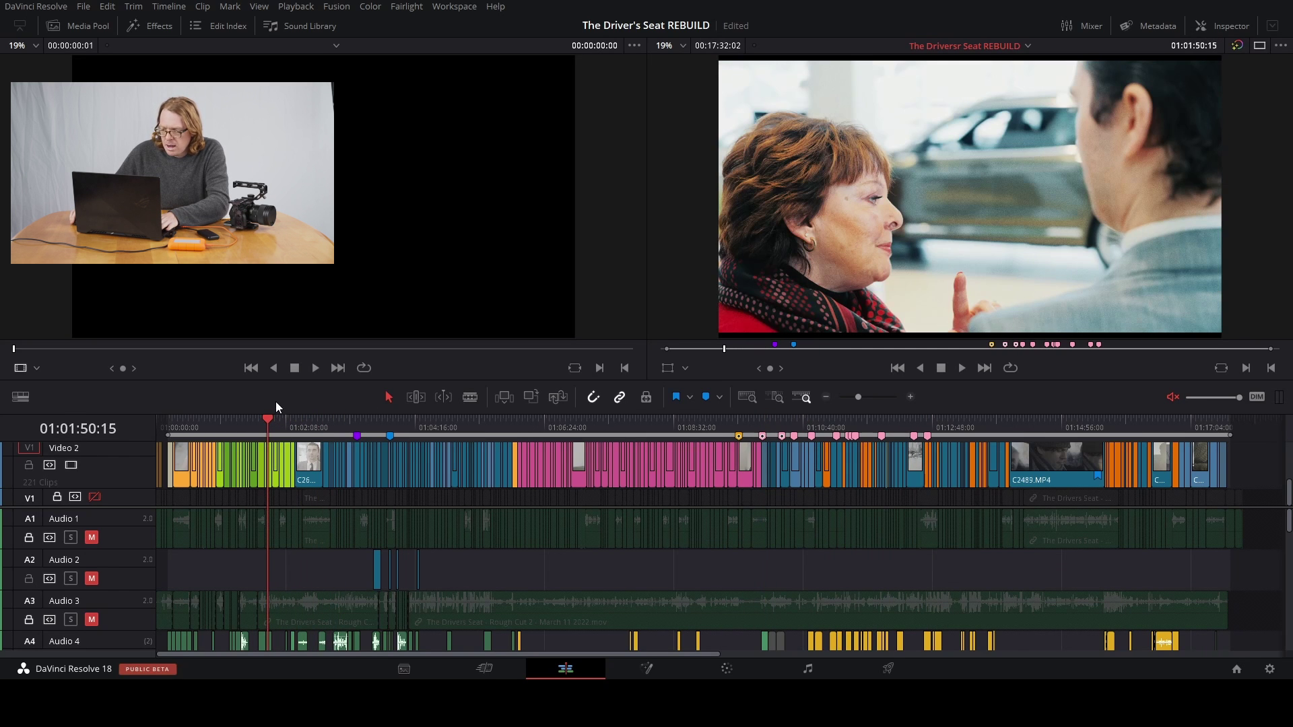
{"action": "left_click", "coordinate": [732, 669]}
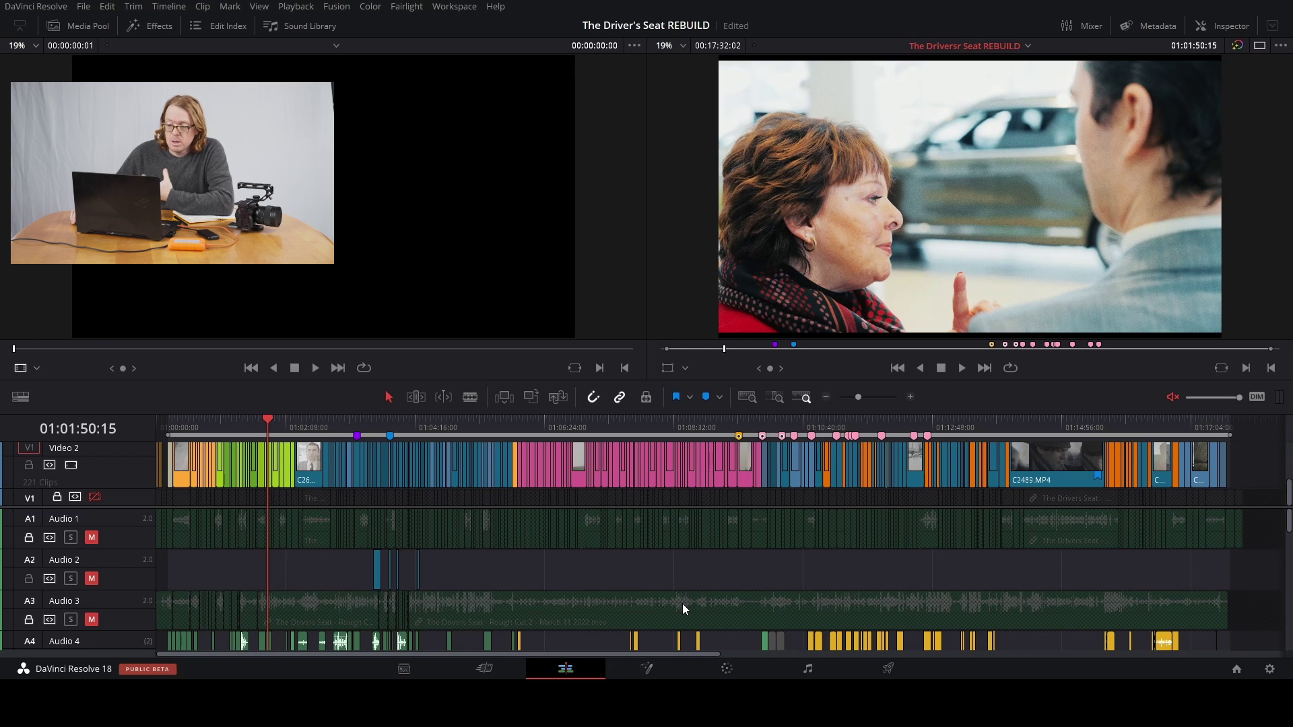
{"action": "left_click", "coordinate": [721, 668]}
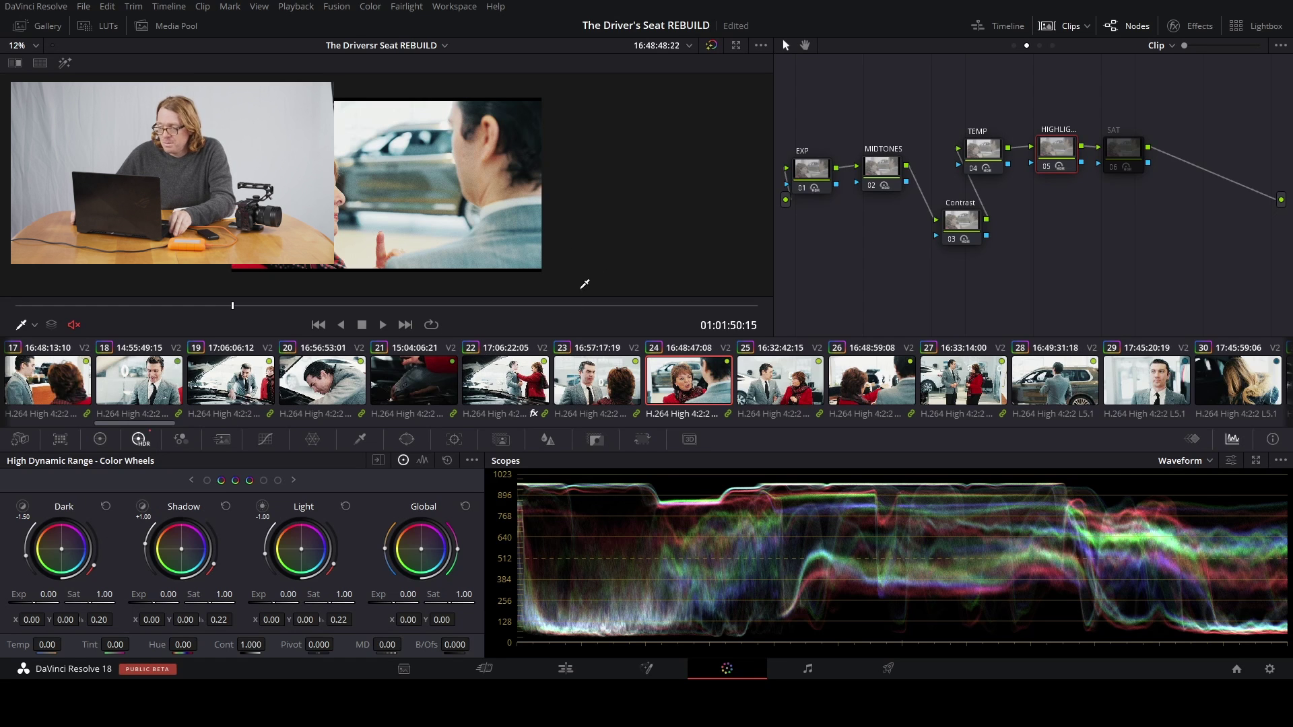
Review the graded dealership shots one after another, from clip 25 through clip 29
{"action": "scroll", "coordinate": [748, 411], "scroll_direction": "right", "scroll_amount": 2}
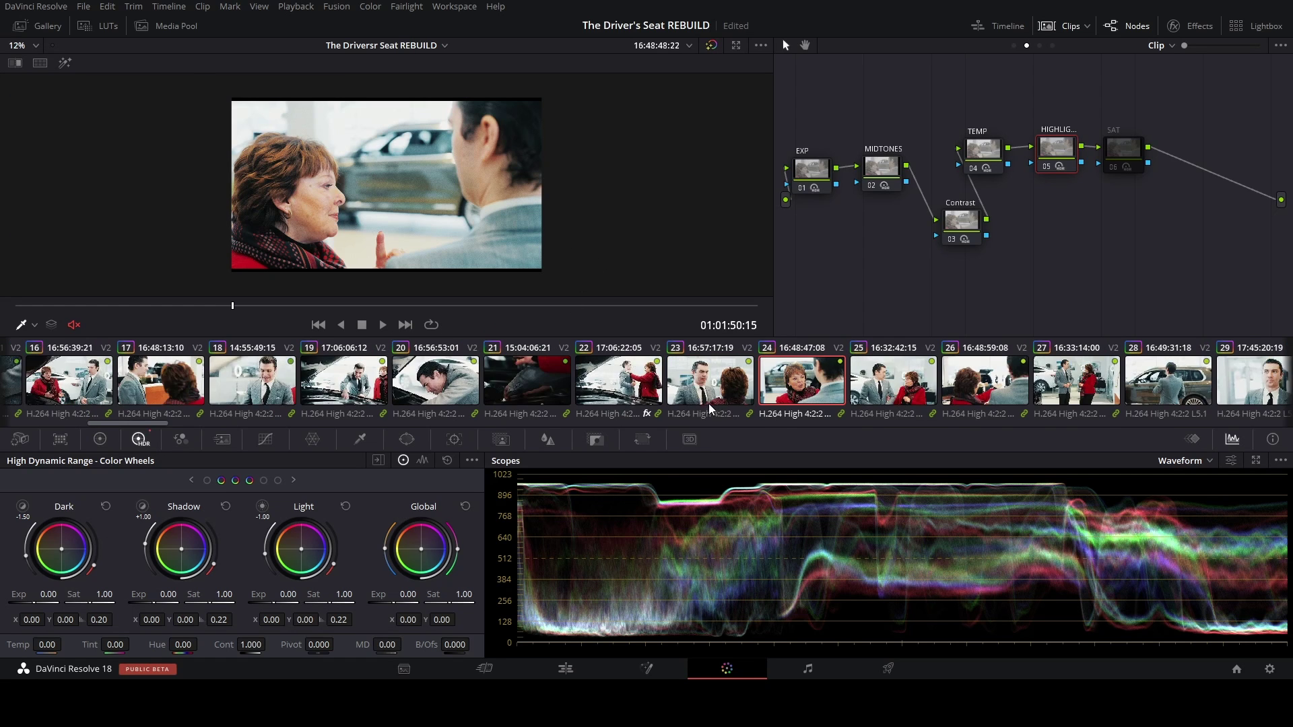
{"action": "left_click", "coordinate": [685, 372]}
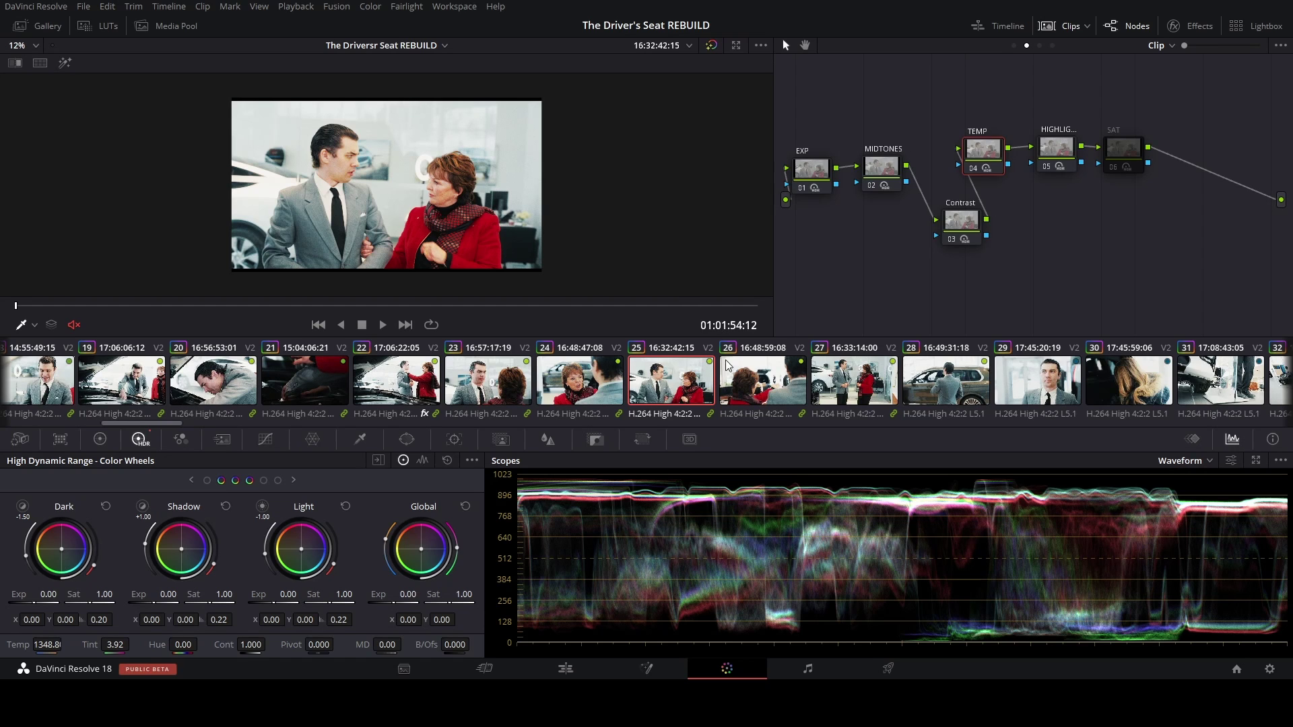
{"action": "scroll", "coordinate": [701, 380], "scroll_direction": "down", "scroll_amount": 3}
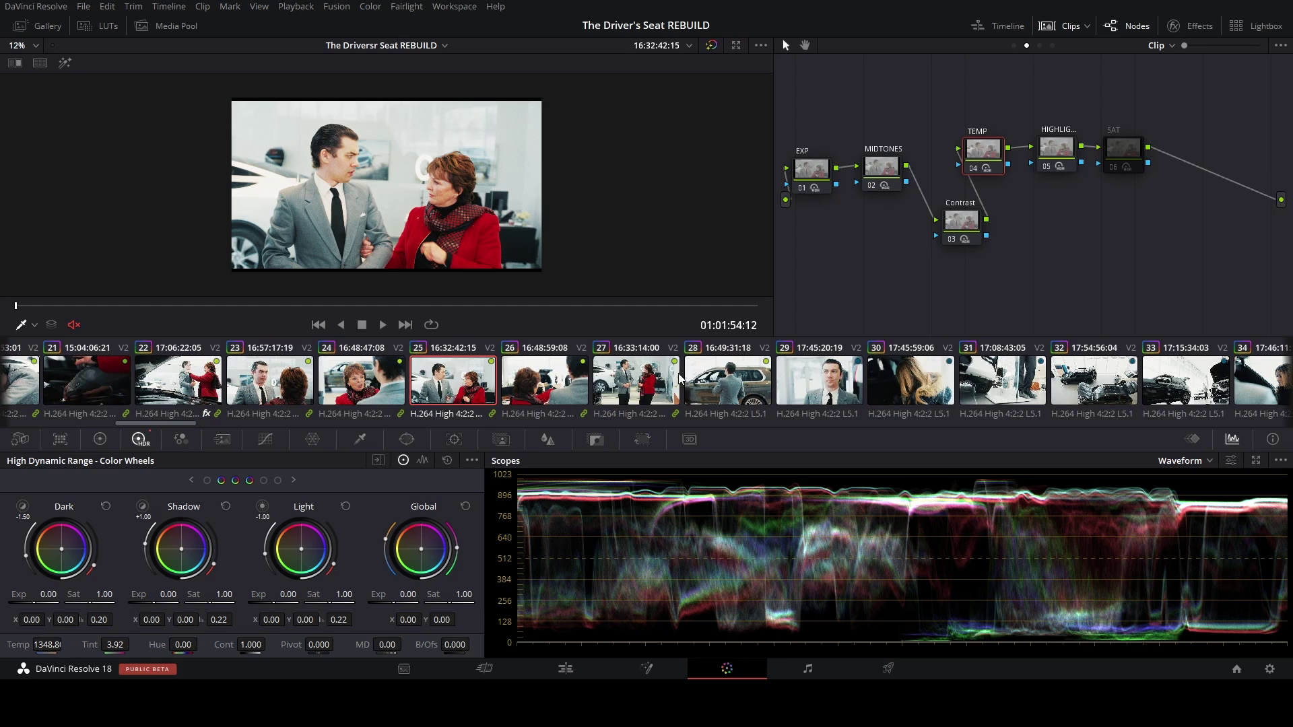
{"action": "left_click", "coordinate": [551, 381]}
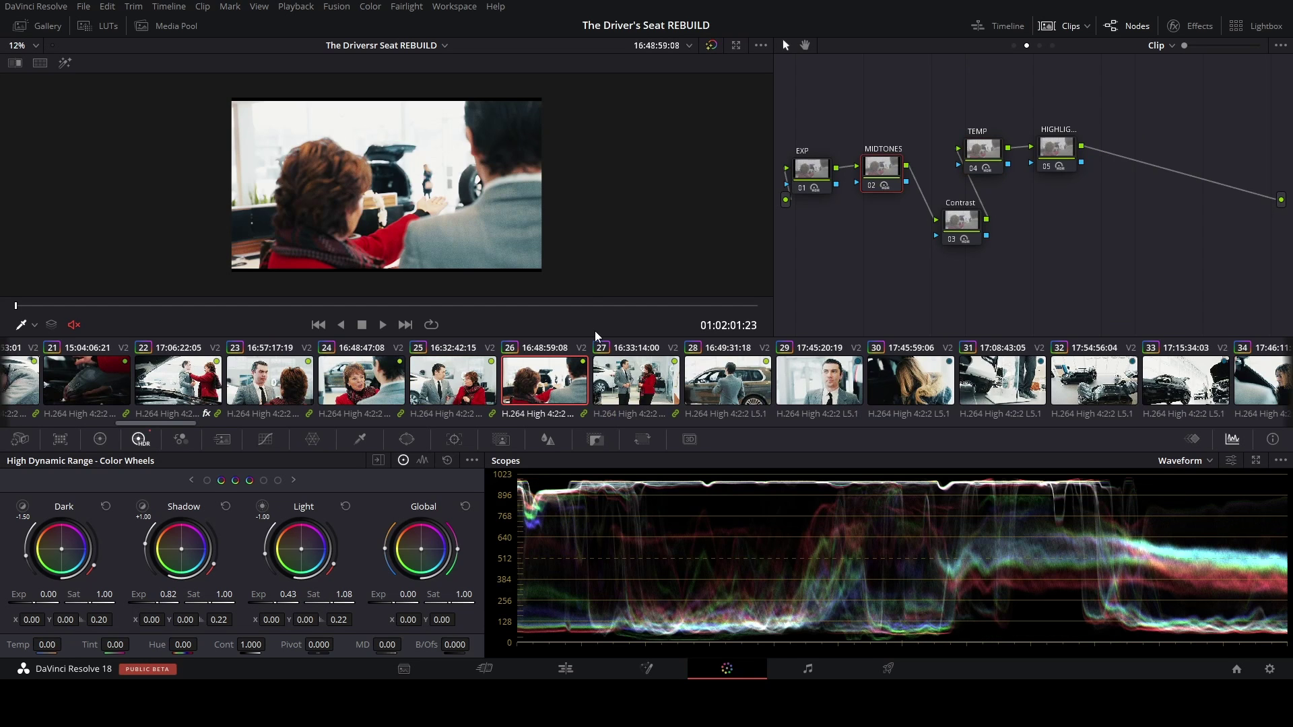
{"action": "left_click", "coordinate": [650, 376]}
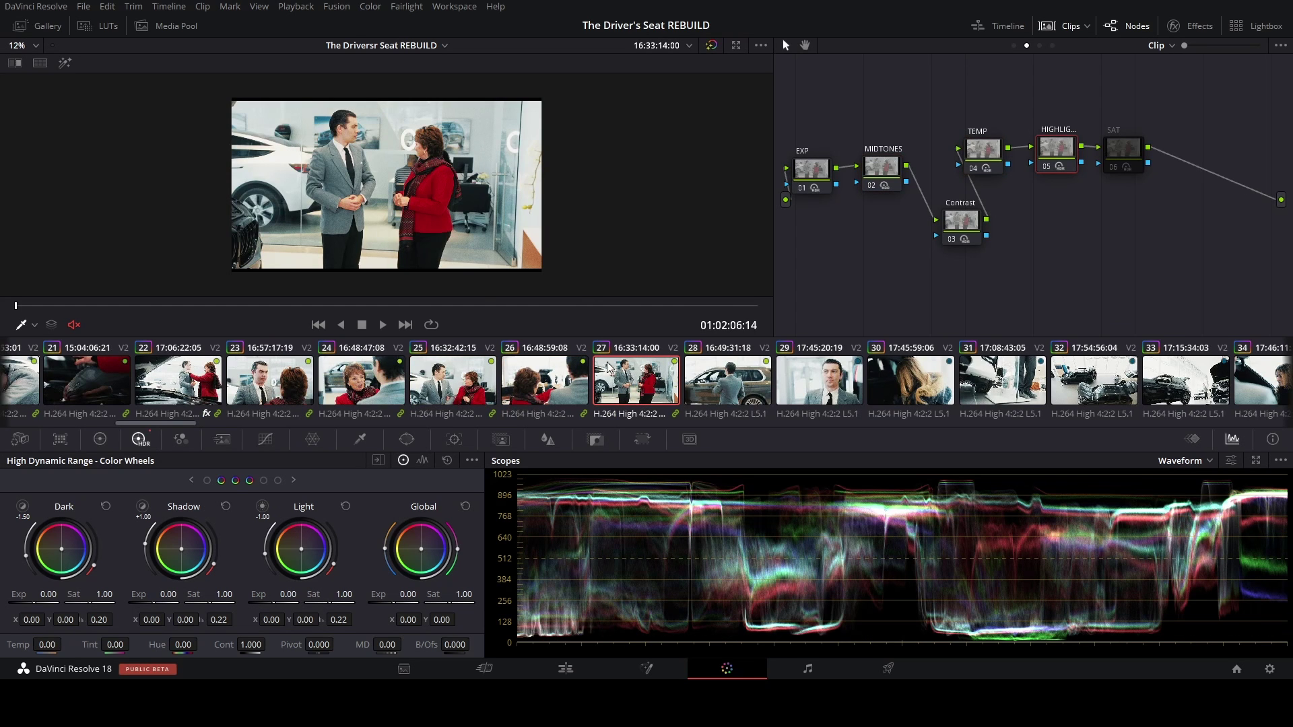
{"action": "scroll", "coordinate": [680, 390], "scroll_direction": "down", "scroll_amount": 3}
{"action": "left_click", "coordinate": [481, 379]}
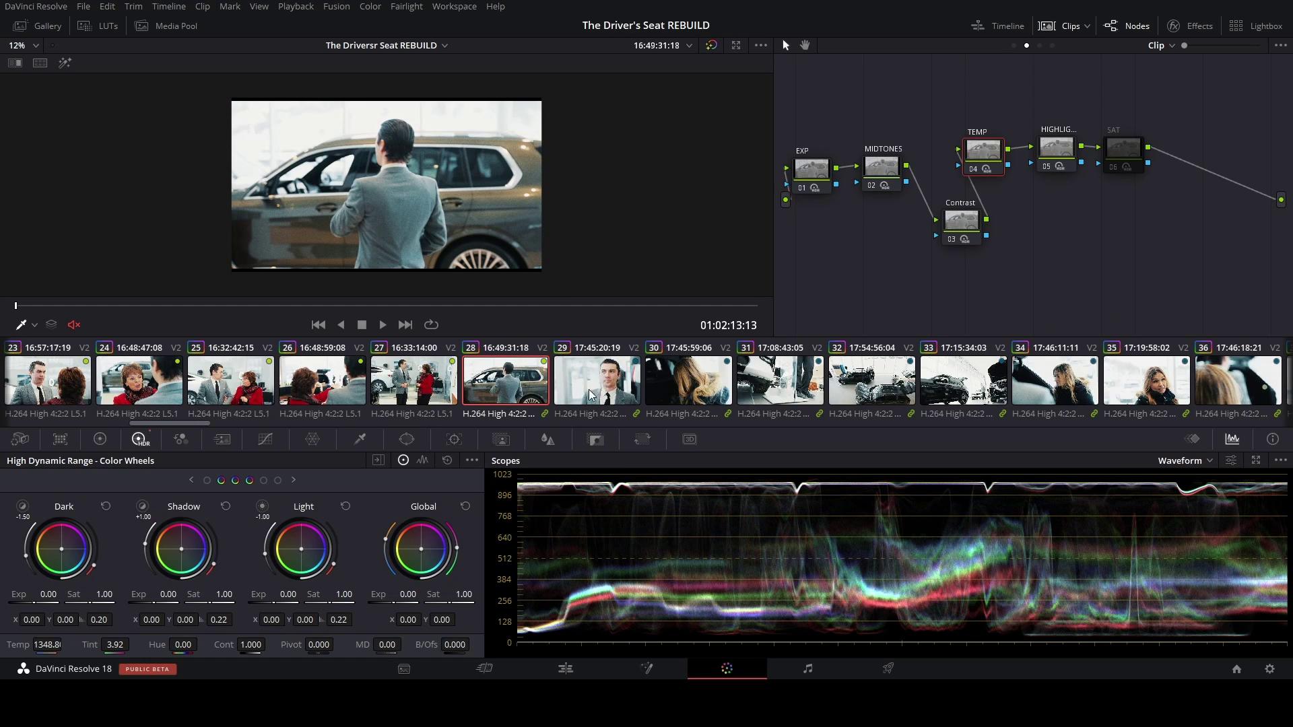
{"action": "left_click", "coordinate": [621, 383]}
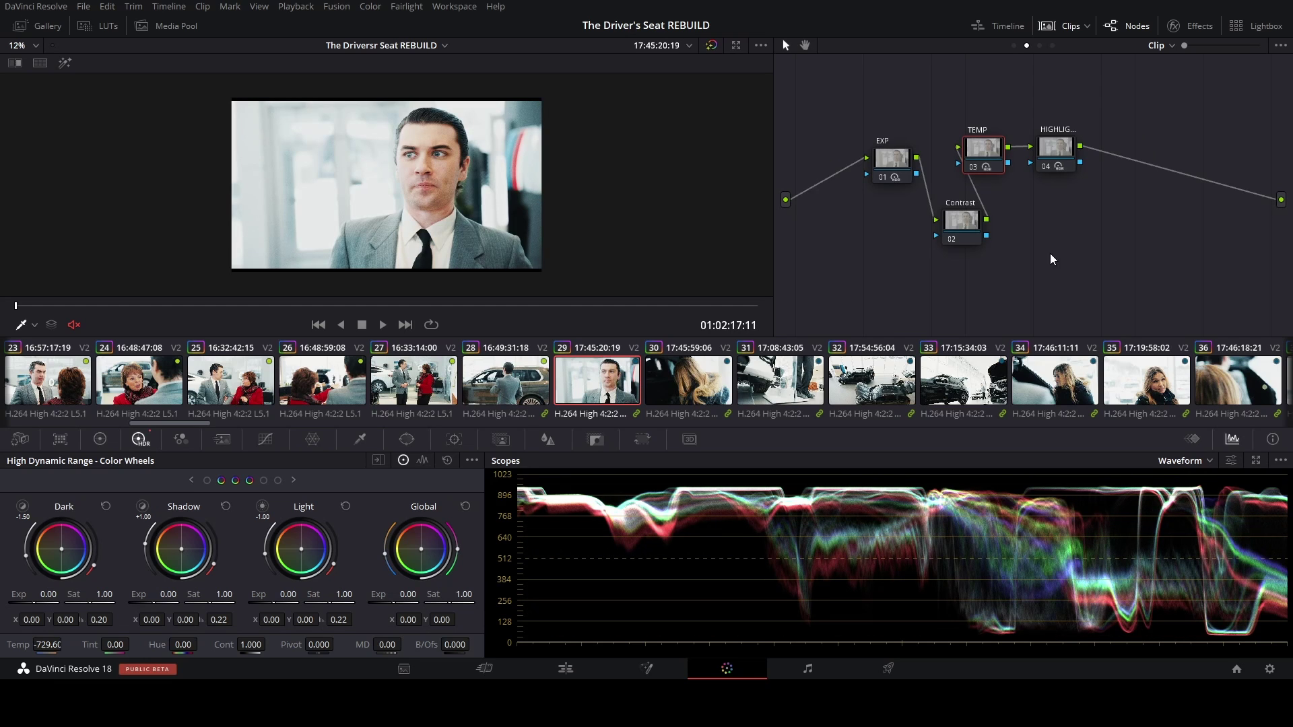
Select all nodes of clip 29, disable them and re-enable them to compare the image with and without the grade
{"action": "left_click_drag", "start_coordinate": [826, 94], "coordinate": [1180, 253]}
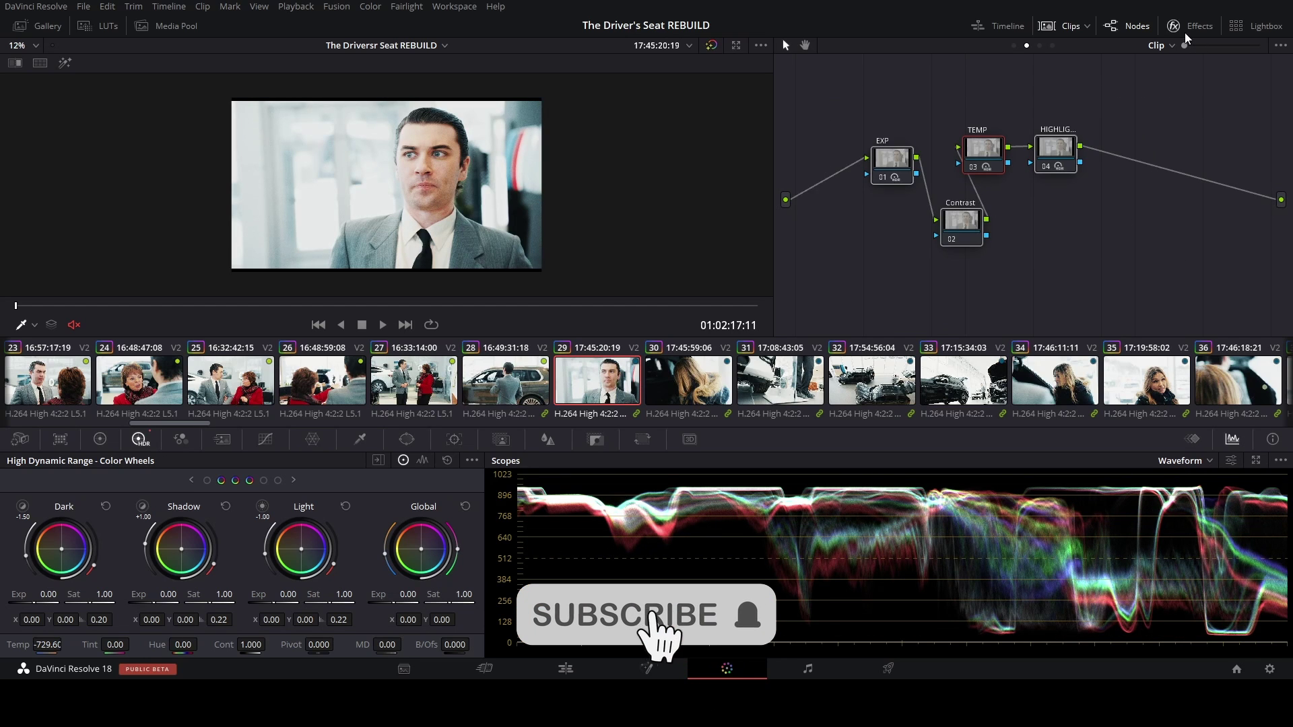
{"action": "key", "text": "ctrl+d"}
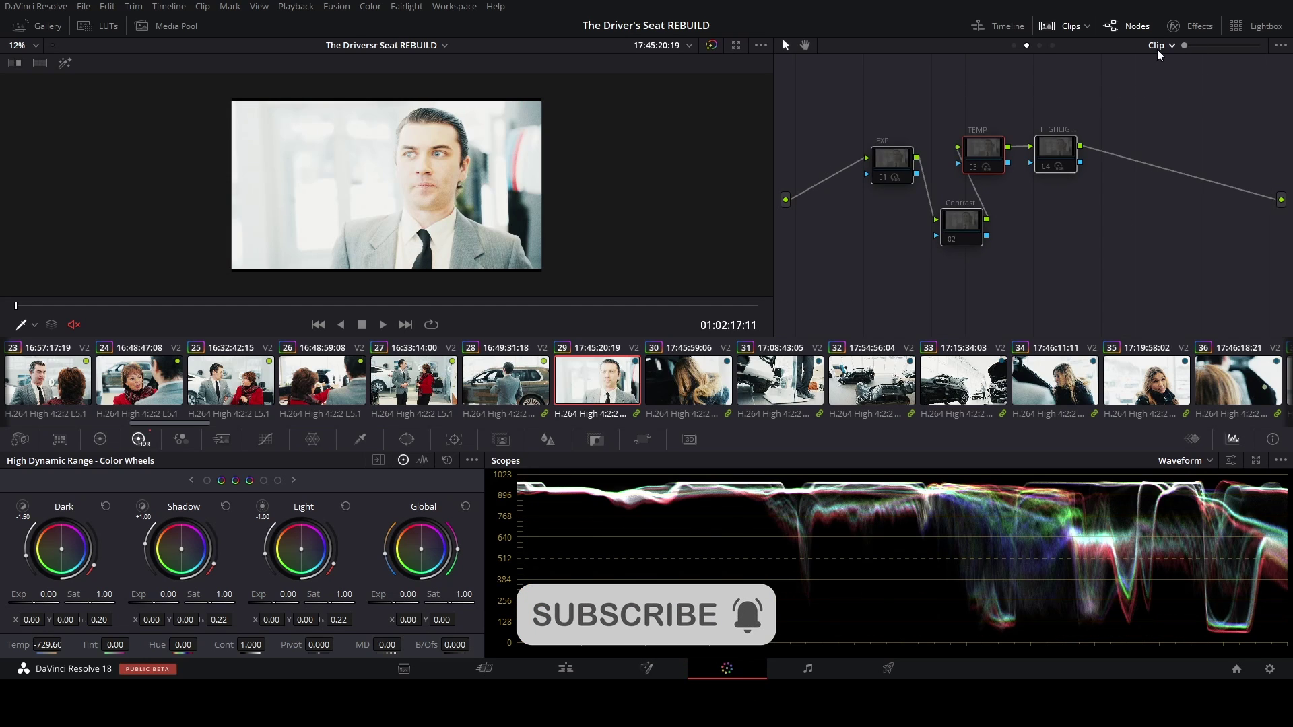
{"action": "key", "text": "ctrl+d"}
Turn on Highlight, enlarge the viewer at 19% zoom, and play clip 29 ungraded up to 01:02:24:05
{"action": "key", "text": "shift+d"}
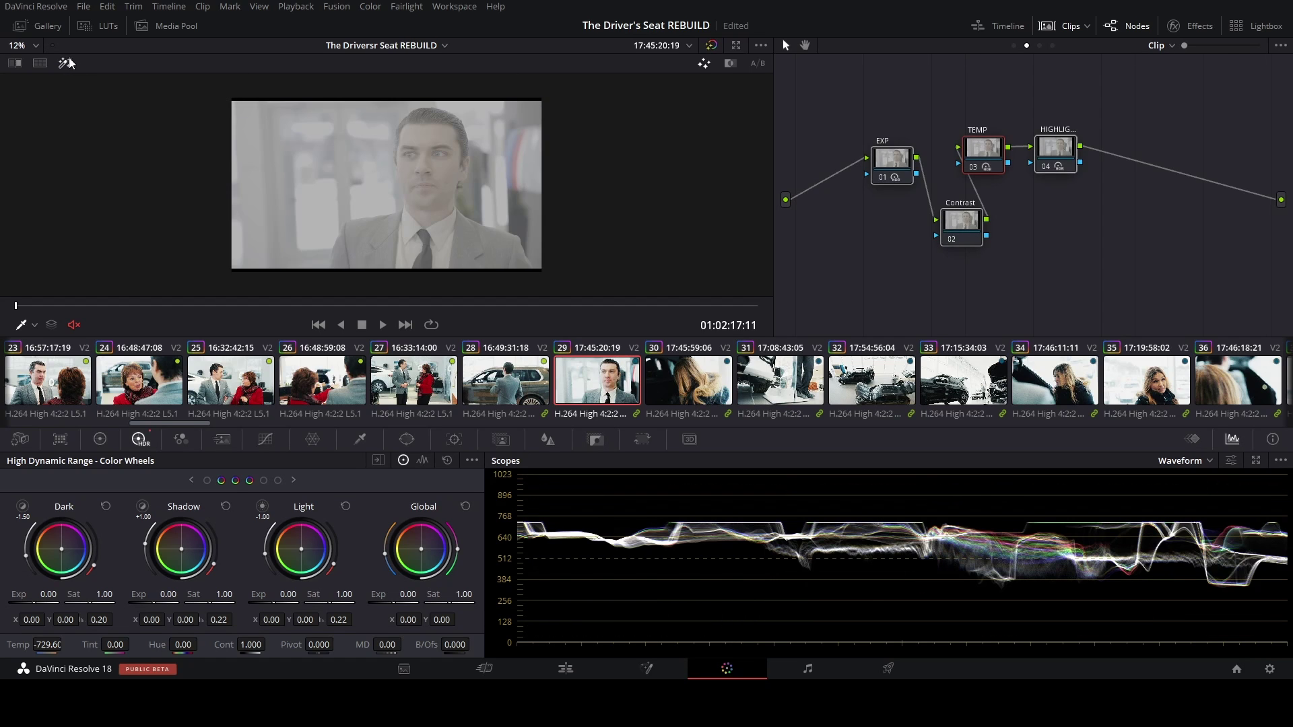
{"action": "key", "text": "alt+f"}
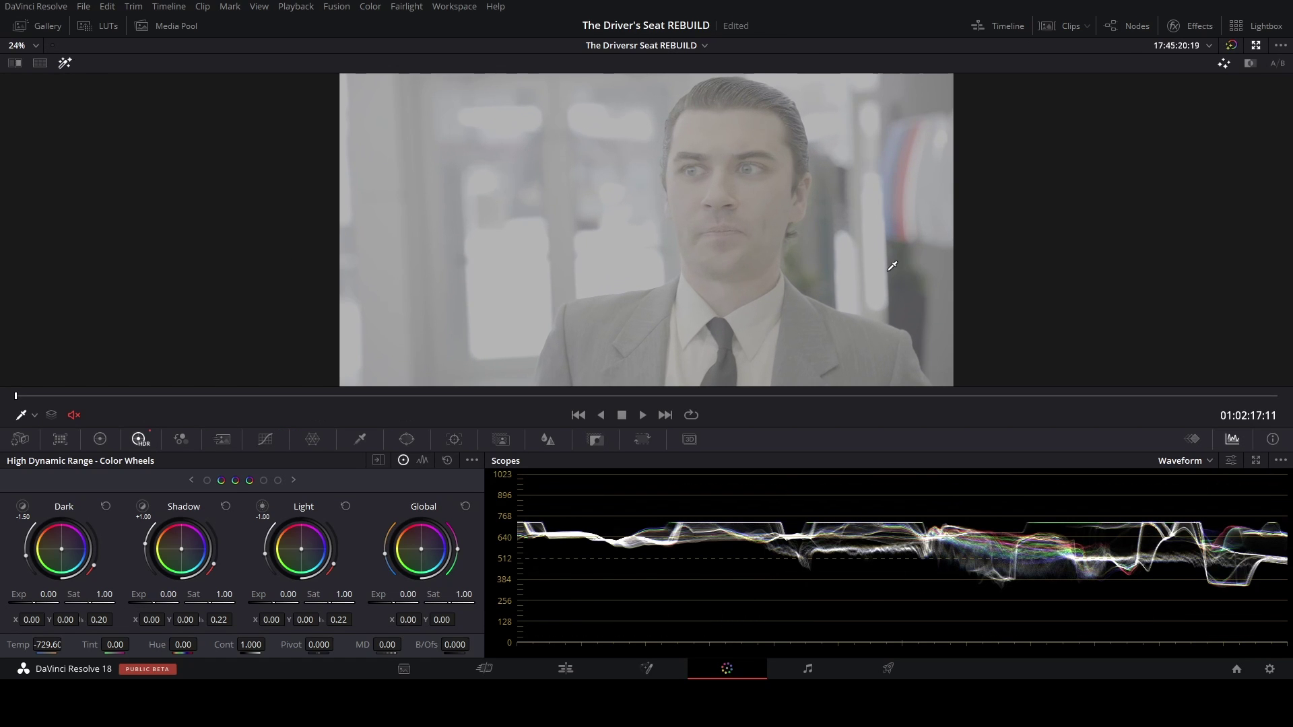
{"action": "scroll", "coordinate": [938, 204], "scroll_direction": "down", "scroll_amount": 1}
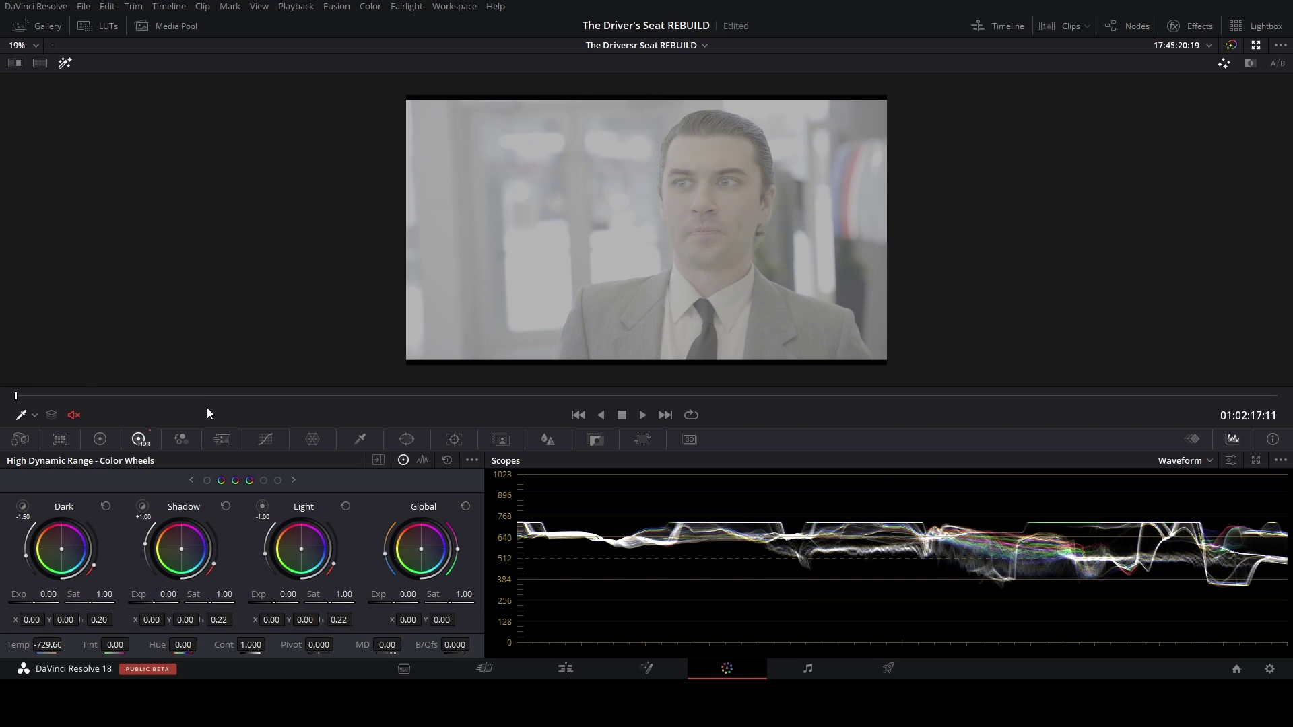
{"action": "key", "text": "space"}
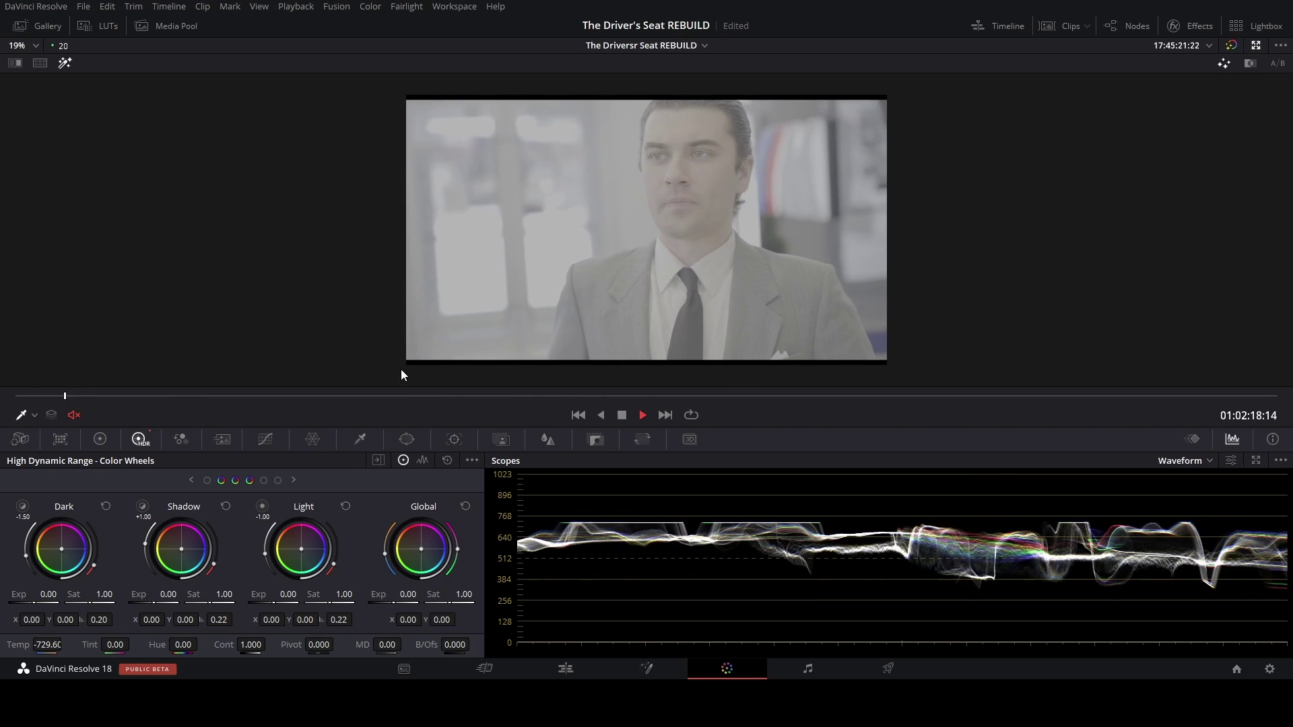
{"action": "key", "text": "space"}
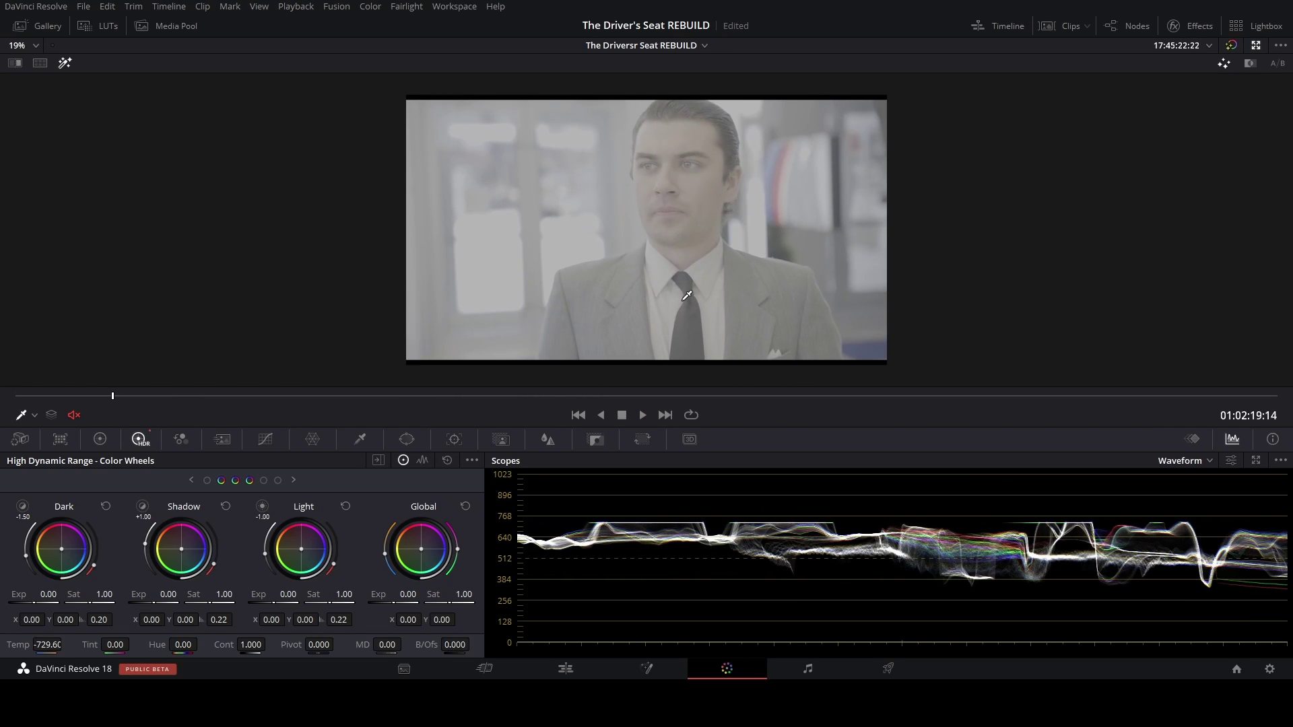
{"action": "key", "text": "space"}
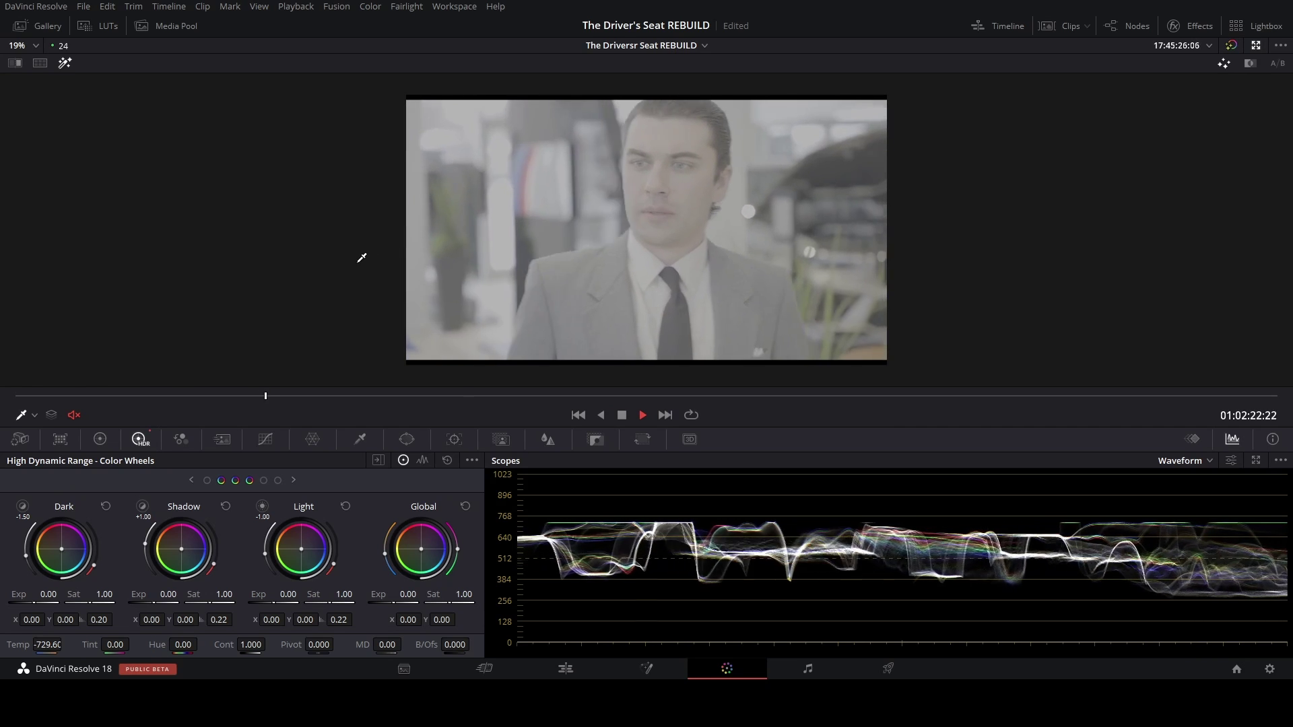
{"action": "key", "text": "space"}
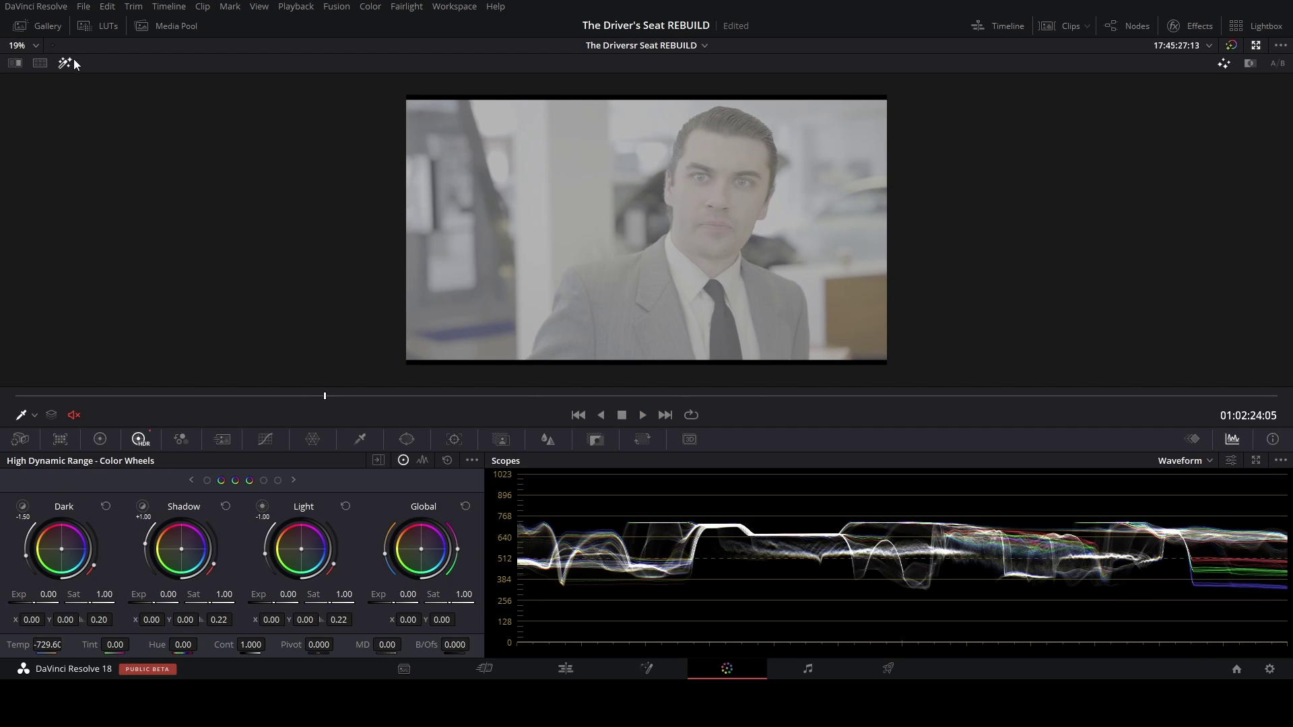
Toggle Highlight repeatedly on the paused frame of clip 29 to compare the flat log image with the grade, leaving Highlight off
{"action": "left_click", "coordinate": [65, 63]}
{"action": "left_click", "coordinate": [65, 63]}
{"action": "left_click", "coordinate": [65, 63]}
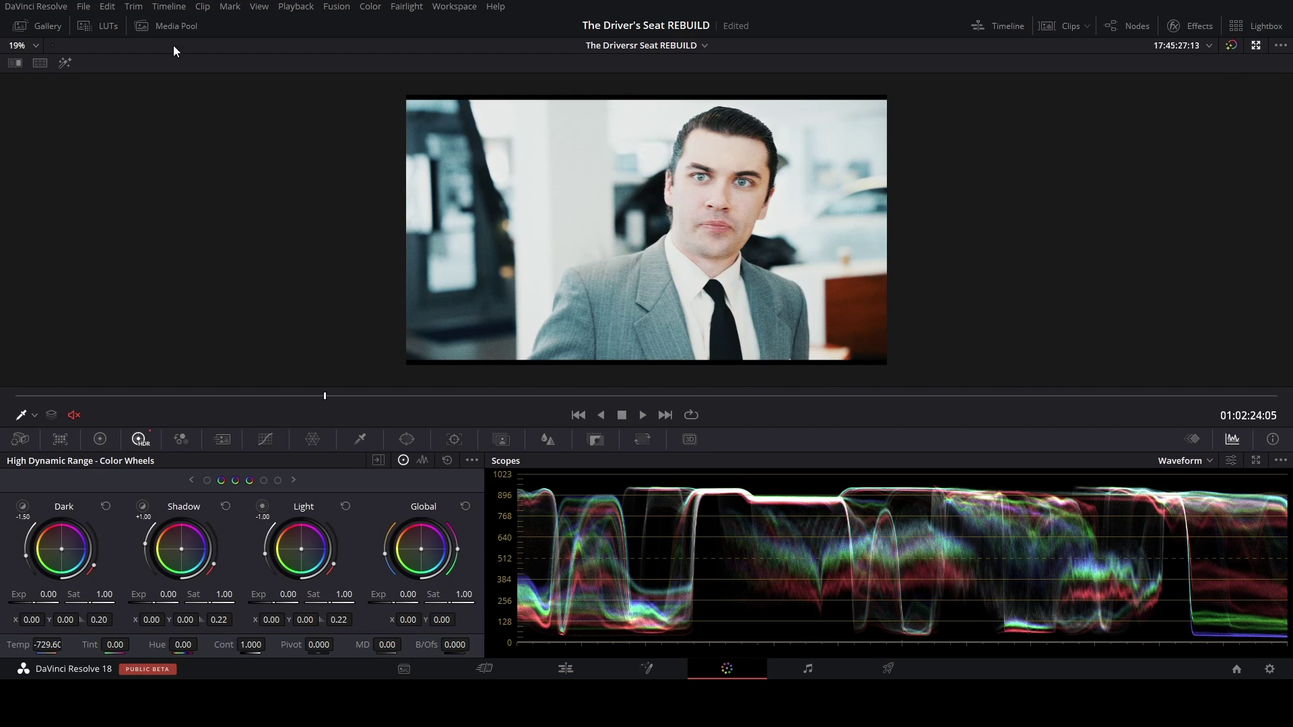
{"action": "left_click", "coordinate": [66, 64]}
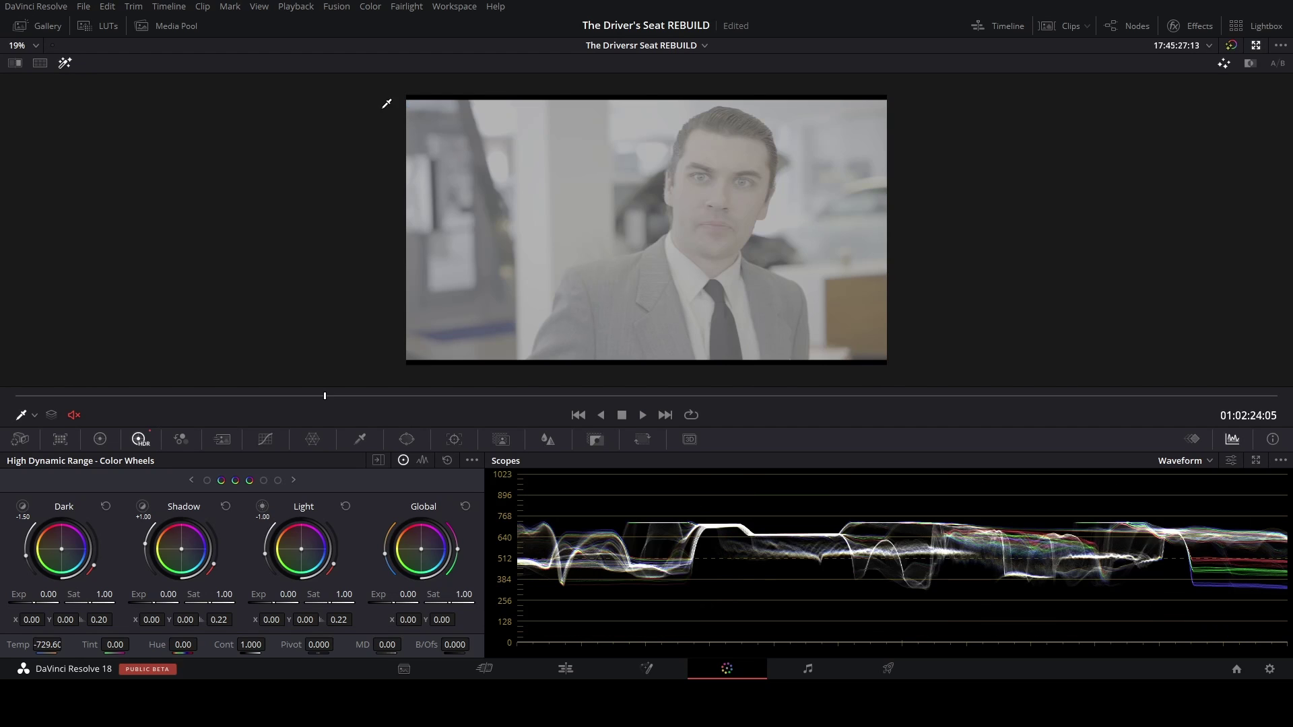
{"action": "left_click", "coordinate": [65, 63]}
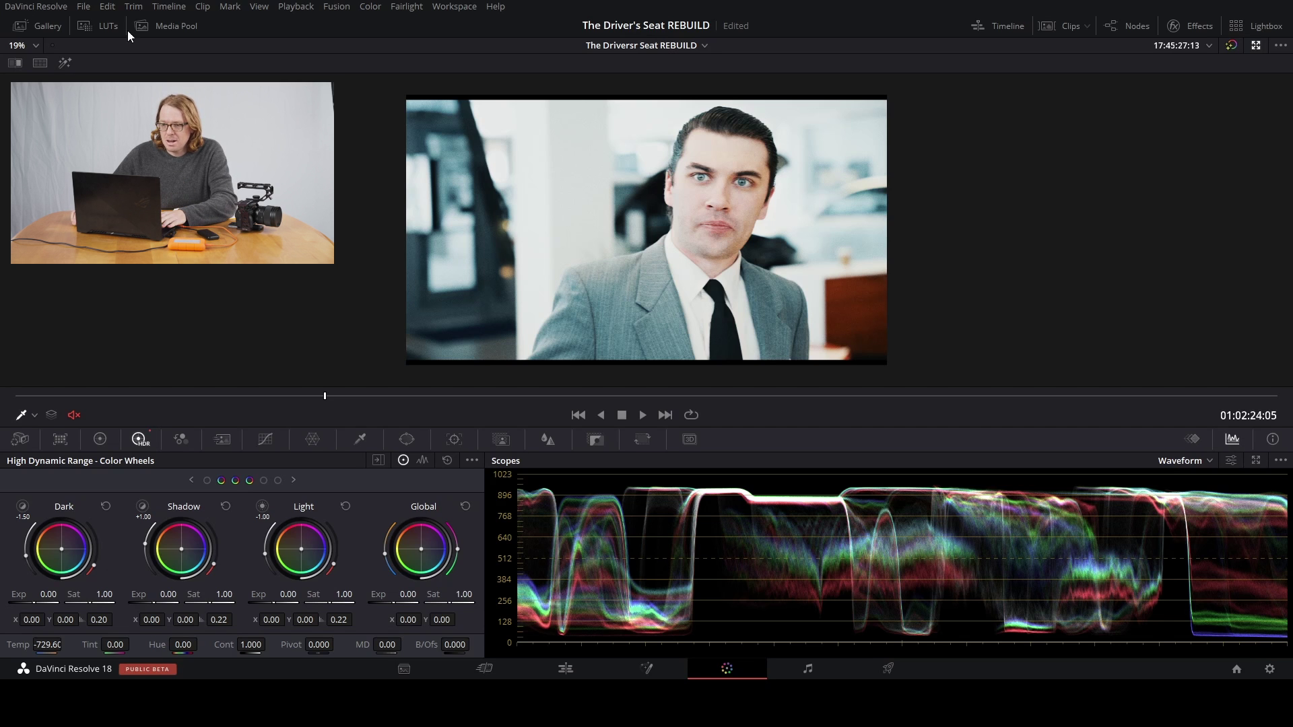
{"action": "left_click", "coordinate": [66, 63]}
{"action": "left_click", "coordinate": [65, 63]}
{"action": "left_click", "coordinate": [65, 63]}
{"action": "left_click", "coordinate": [66, 64]}
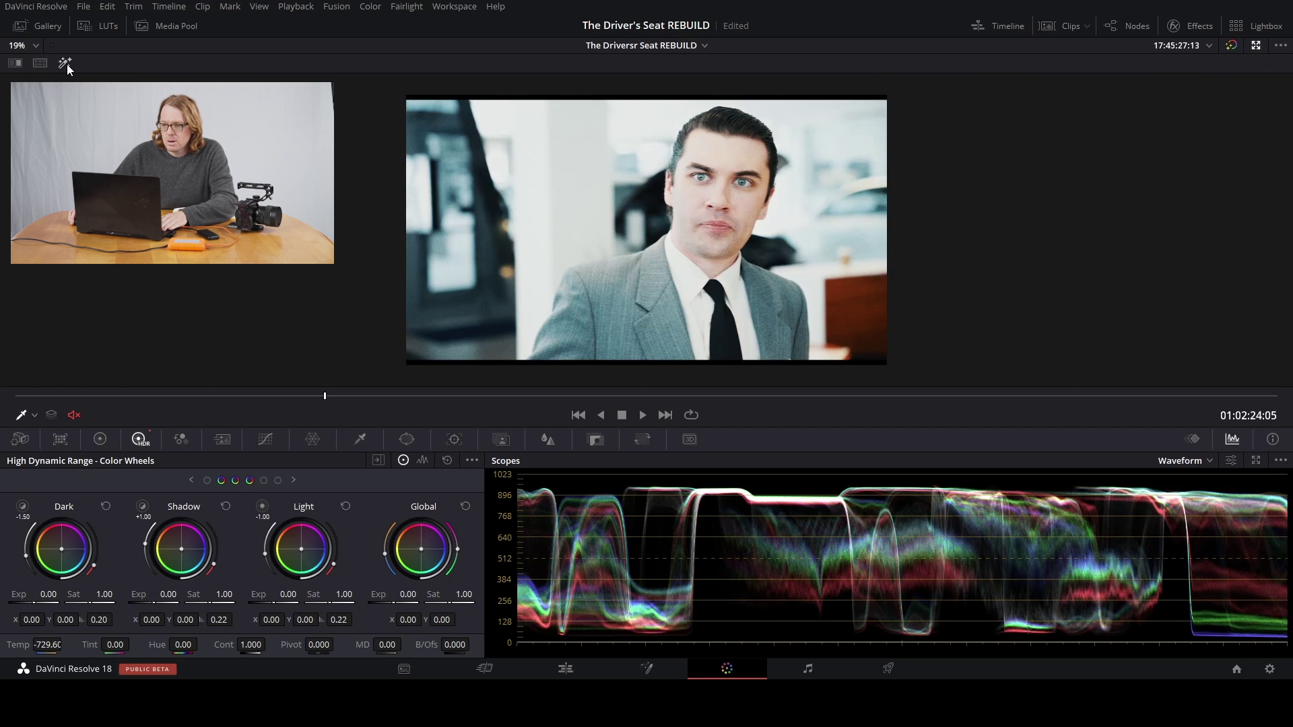
{"action": "left_click", "coordinate": [66, 64]}
{"action": "left_click", "coordinate": [67, 65]}
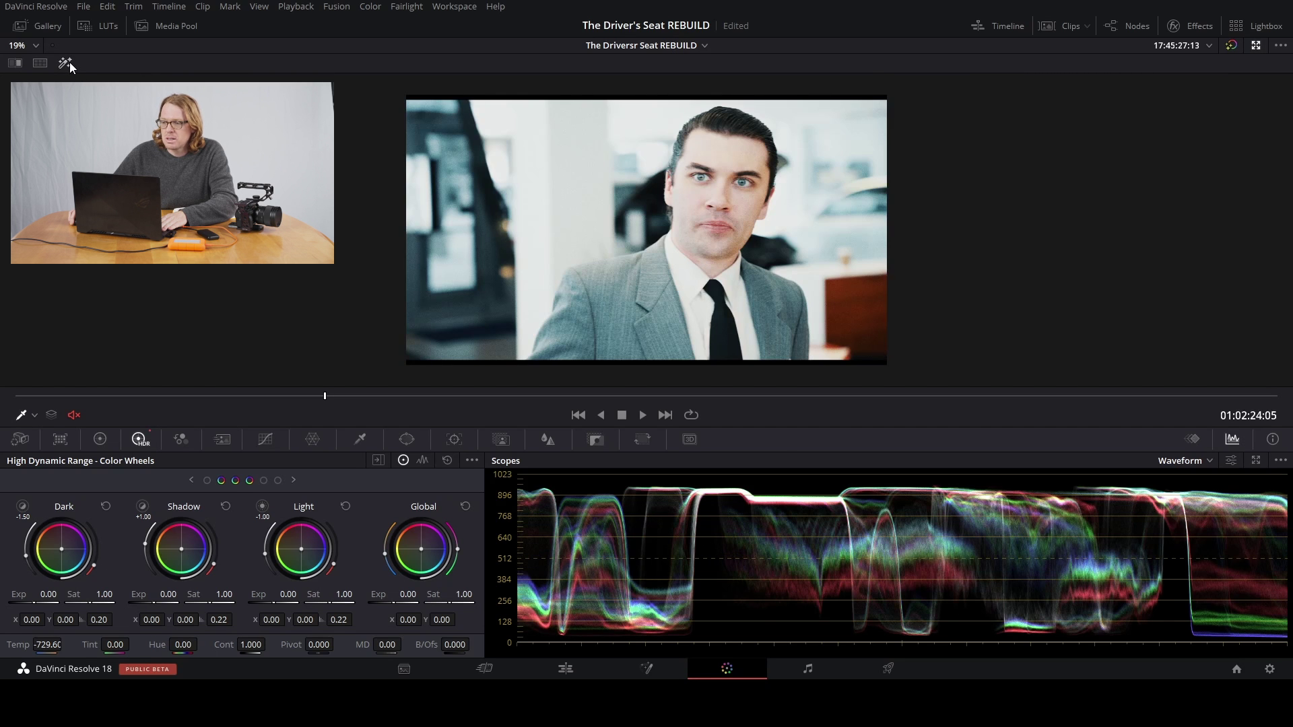
{"action": "left_click", "coordinate": [67, 64]}
{"action": "left_click", "coordinate": [68, 64]}
{"action": "left_click", "coordinate": [69, 64]}
{"action": "left_click", "coordinate": [70, 64]}
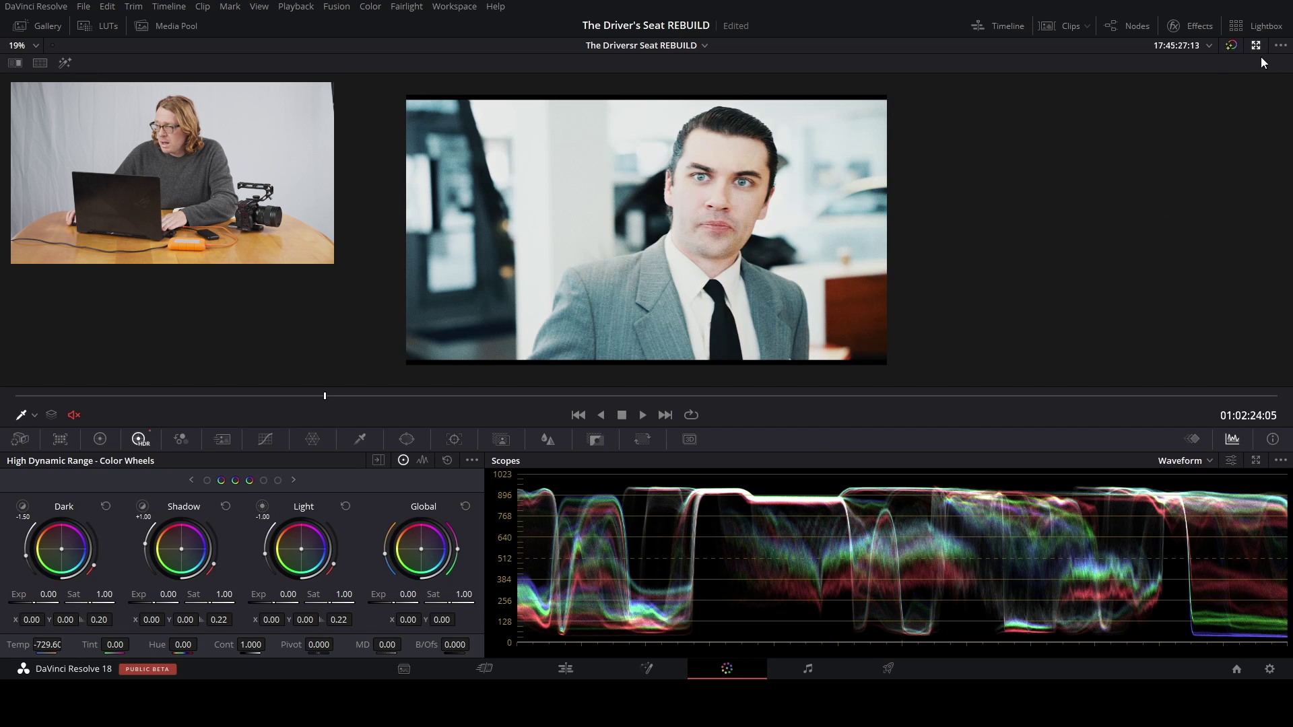
{"action": "left_click", "coordinate": [65, 62]}
{"action": "left_click", "coordinate": [65, 62]}
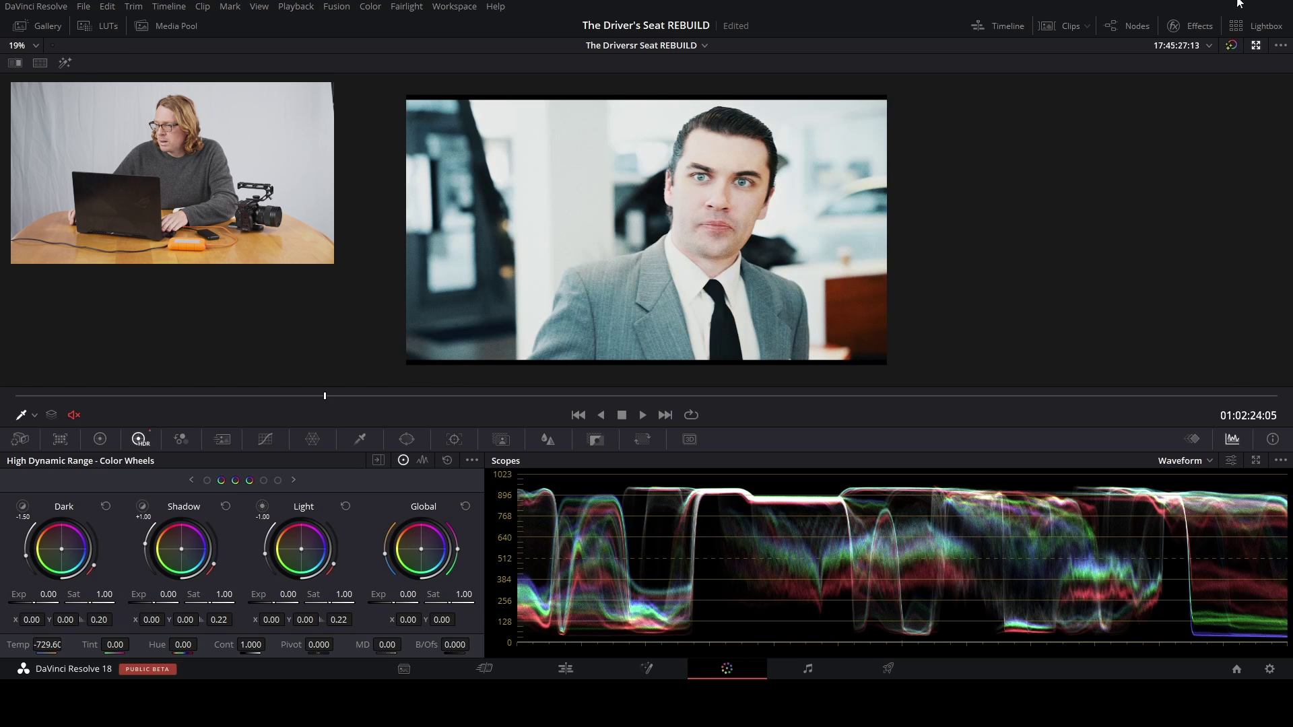
Restore the node graph and clip thumbnails beside the viewer, and look at clips 27, 26 and 24
{"action": "left_click", "coordinate": [1132, 27]}
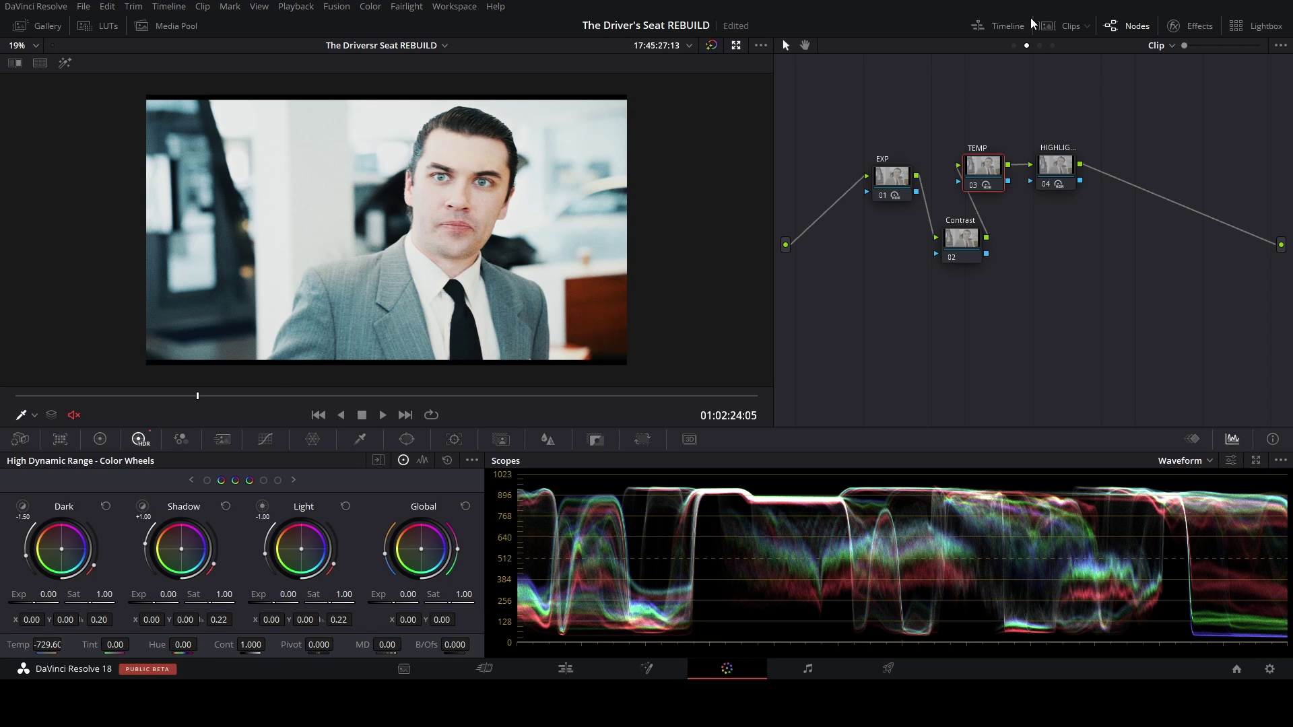
{"action": "left_click", "coordinate": [1068, 27]}
{"action": "left_click", "coordinate": [401, 387]}
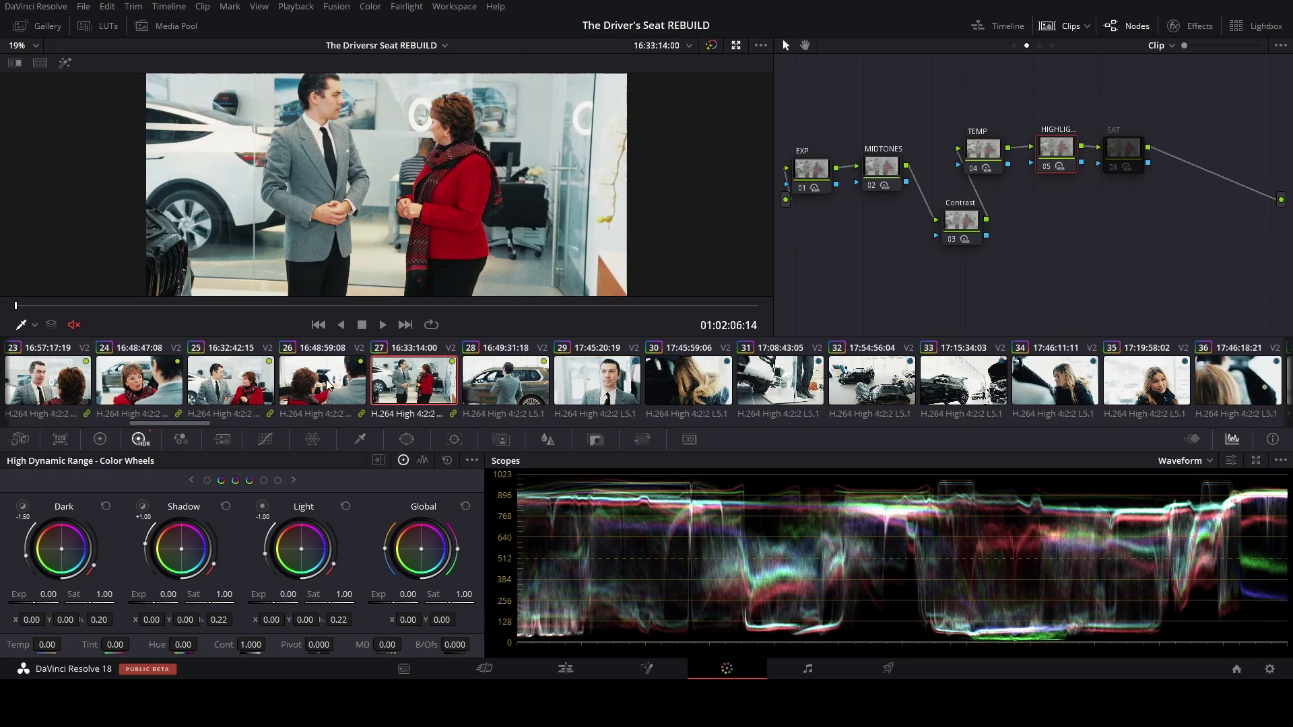
{"action": "scroll", "coordinate": [367, 387], "scroll_direction": "up", "scroll_amount": 1}
{"action": "left_click", "coordinate": [339, 376]}
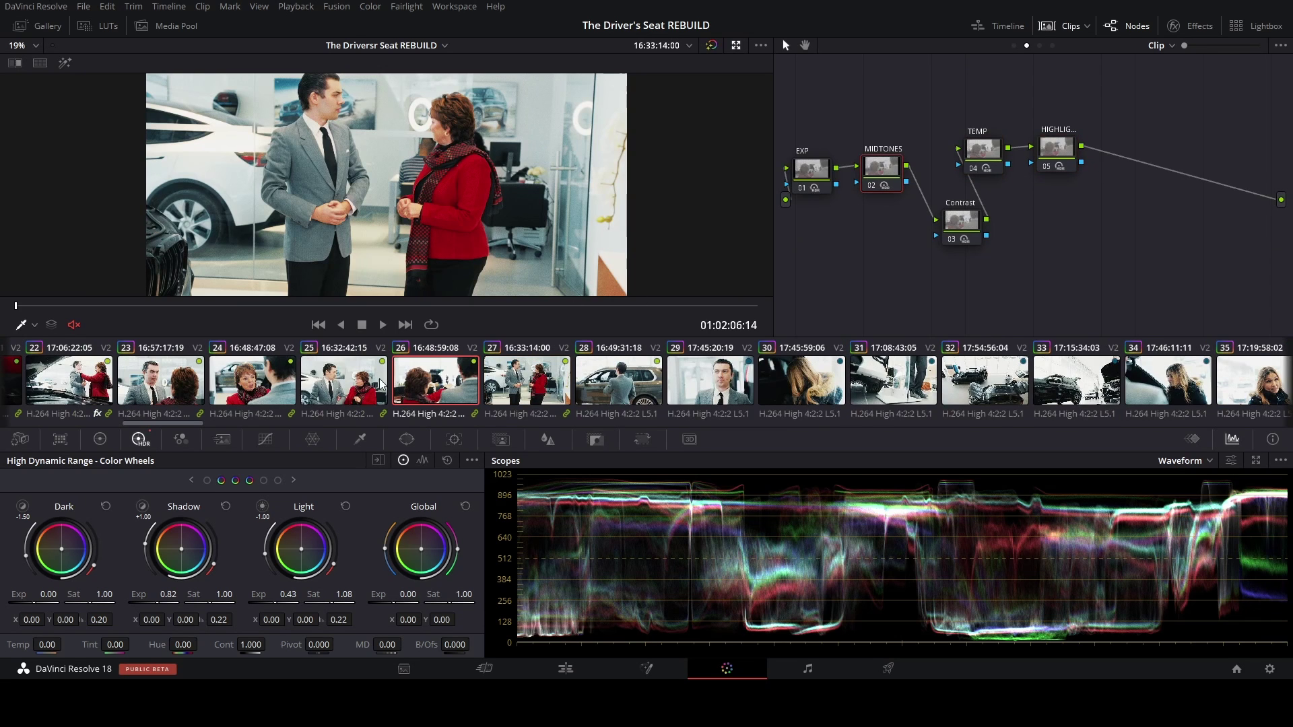
{"action": "left_click", "coordinate": [256, 372]}
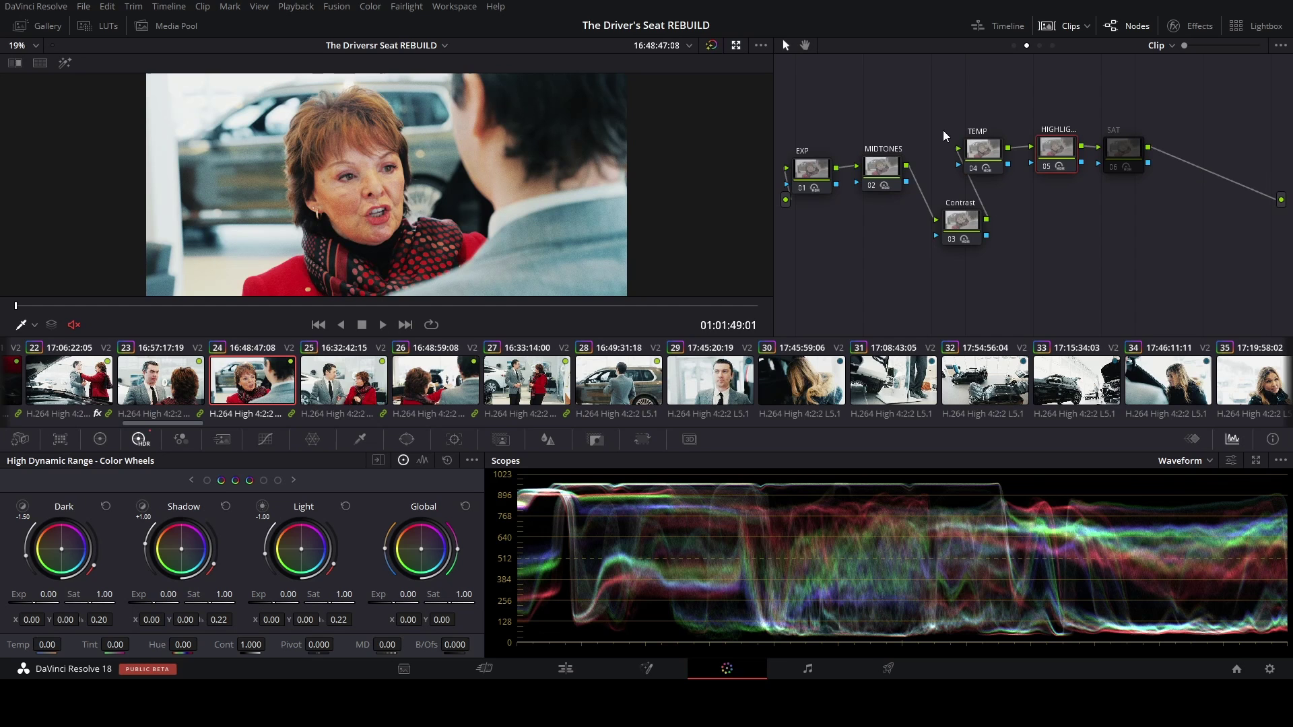
Select the nodes of clip 24 and toggle their enabled state twice to compare the image before and after grading
{"action": "left_click_drag", "start_coordinate": [786, 110], "coordinate": [1064, 286]}
{"action": "key", "text": "ctrl+d"}
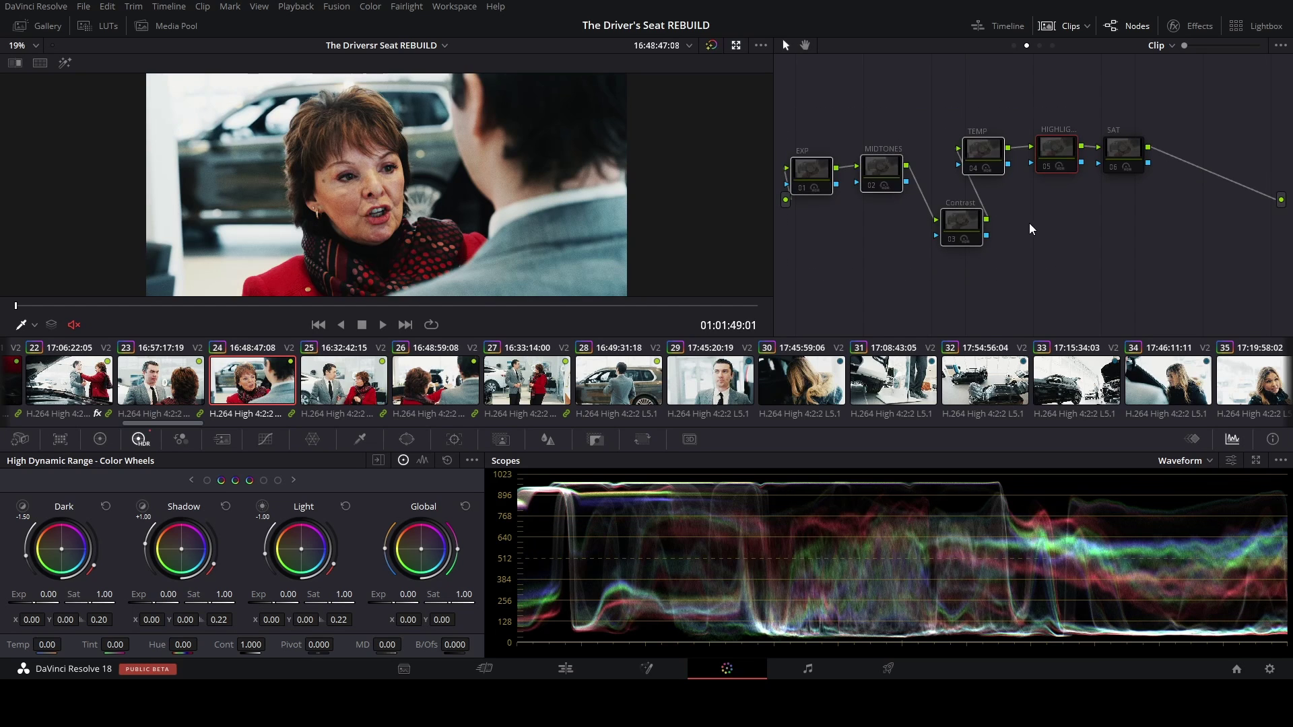
{"action": "key", "text": "ctrl+d"}
Review the grades of clips 26, 19, 16 and 17 in the same showroom scene
{"action": "left_click", "coordinate": [424, 346]}
{"action": "scroll", "coordinate": [565, 347], "scroll_direction": "up", "scroll_amount": 3}
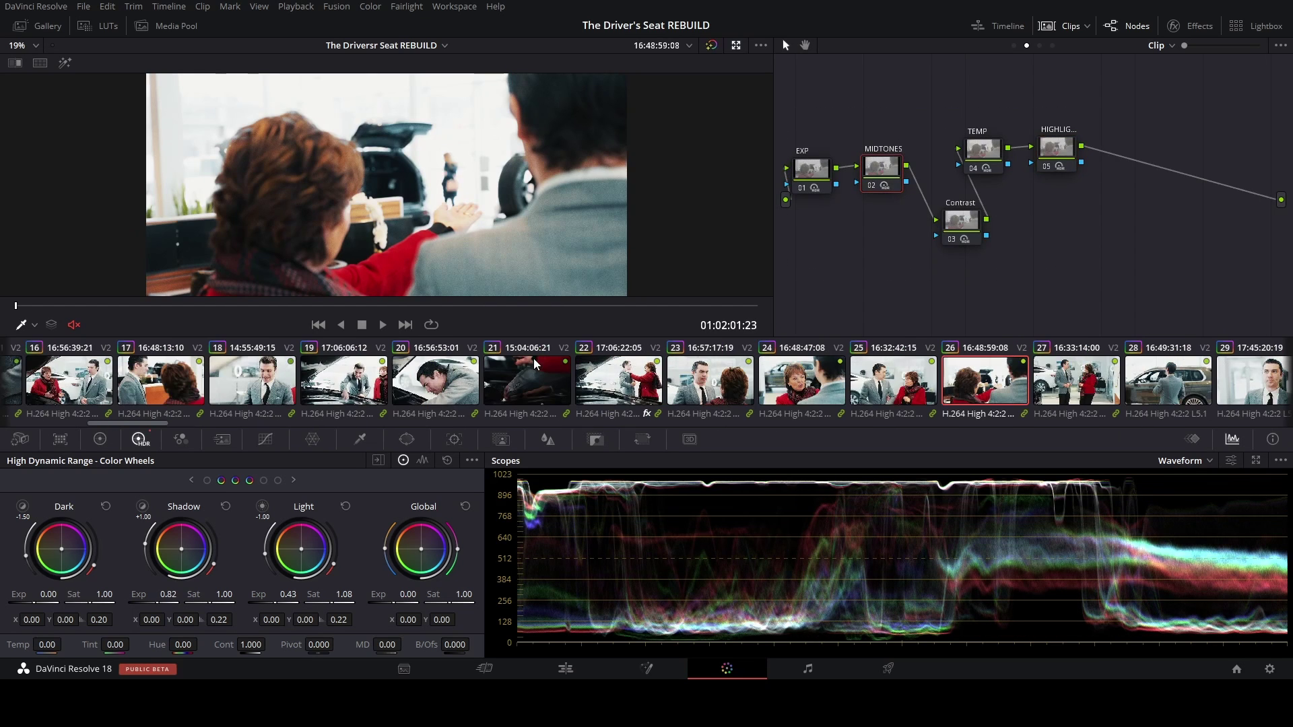
{"action": "left_click", "coordinate": [359, 367]}
{"action": "scroll", "coordinate": [359, 367], "scroll_direction": "up", "scroll_amount": 1}
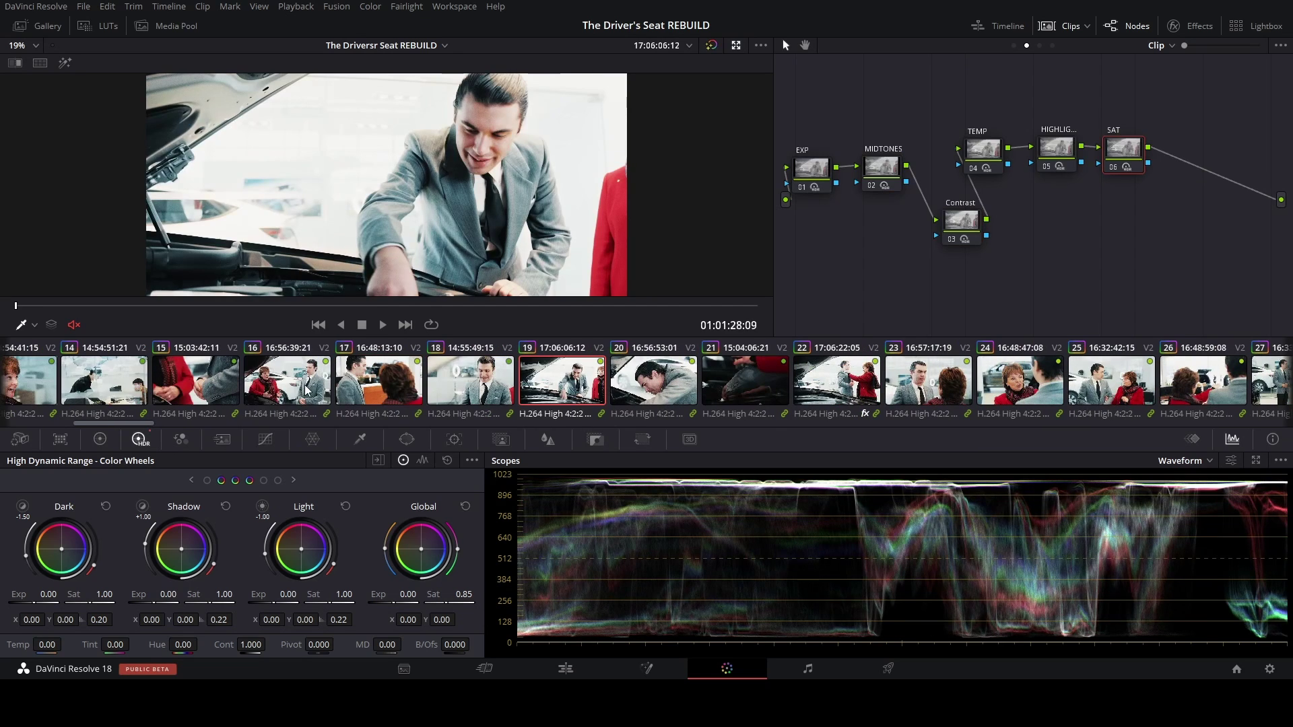
{"action": "left_click", "coordinate": [307, 387]}
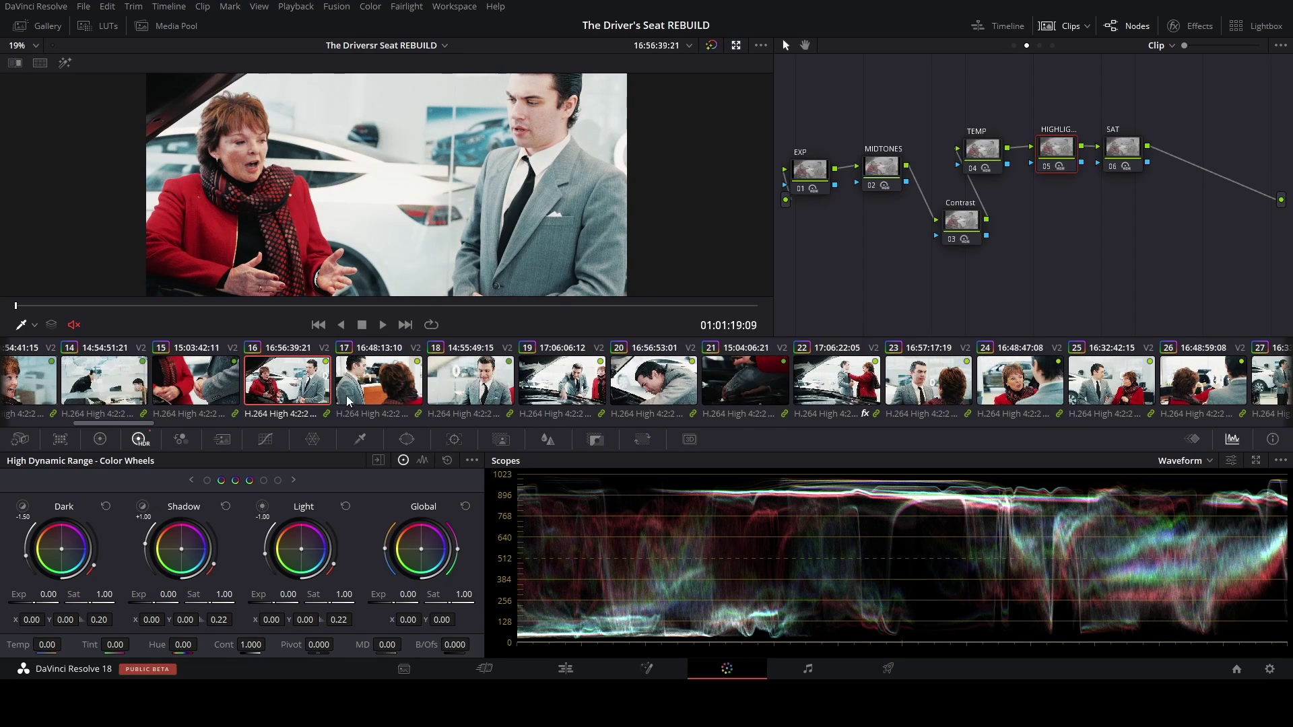
{"action": "left_click", "coordinate": [381, 408]}
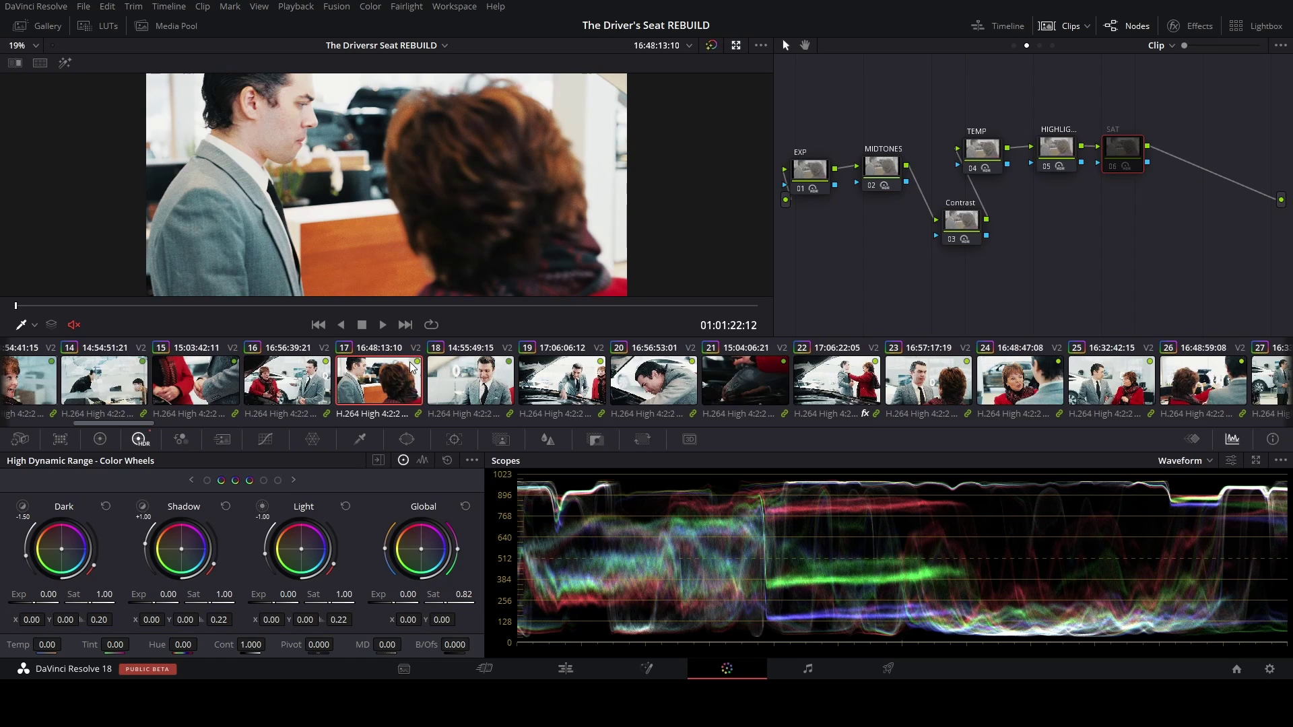
Review the grade of clip 16 with all its nodes selected, and the grade of clip 31
{"action": "left_click", "coordinate": [306, 378]}
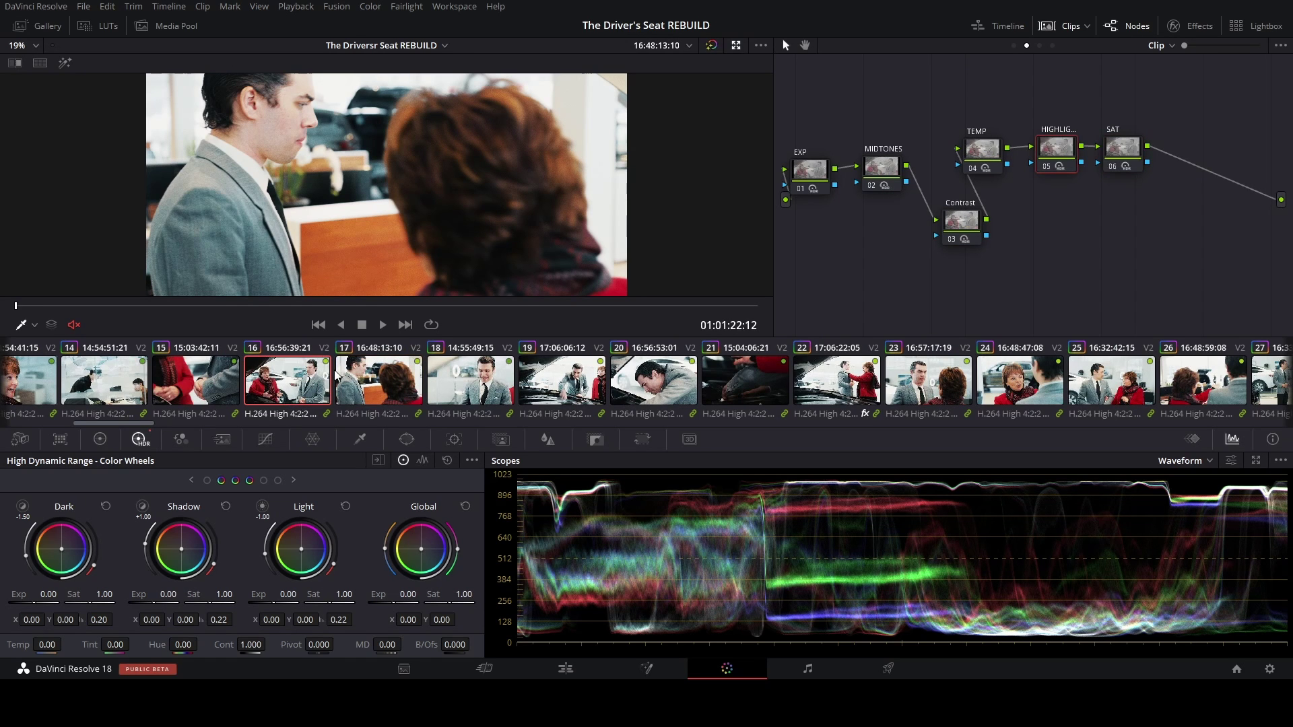
{"action": "left_click_drag", "start_coordinate": [783, 99], "coordinate": [1125, 266]}
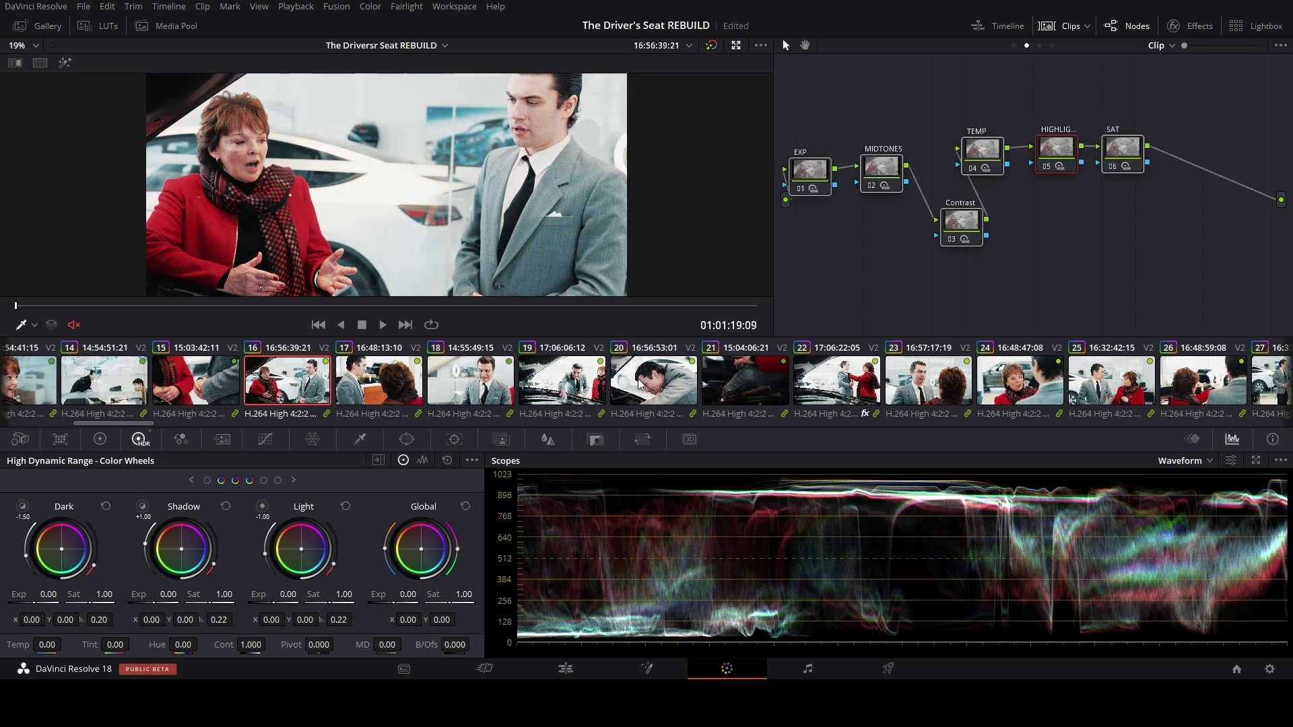
{"action": "scroll", "coordinate": [700, 381], "scroll_direction": "down", "scroll_amount": 7}
{"action": "scroll", "coordinate": [700, 381], "scroll_direction": "down", "scroll_amount": 5}
{"action": "left_click", "coordinate": [573, 378]}
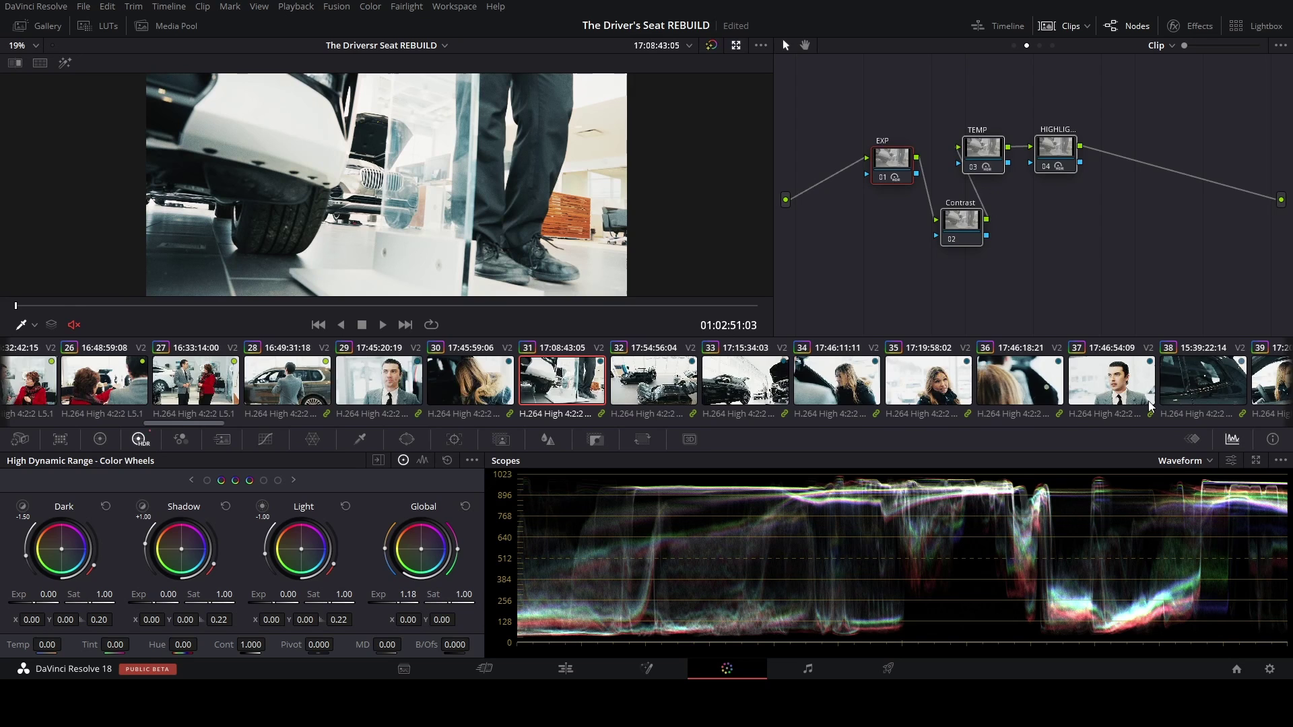
Open clip 63, move to a frame near its middle, and toggle its selected nodes to compare the grade
{"action": "scroll", "coordinate": [1158, 403], "scroll_direction": "down", "scroll_amount": 10}
{"action": "scroll", "coordinate": [1157, 403], "scroll_direction": "down", "scroll_amount": 15}
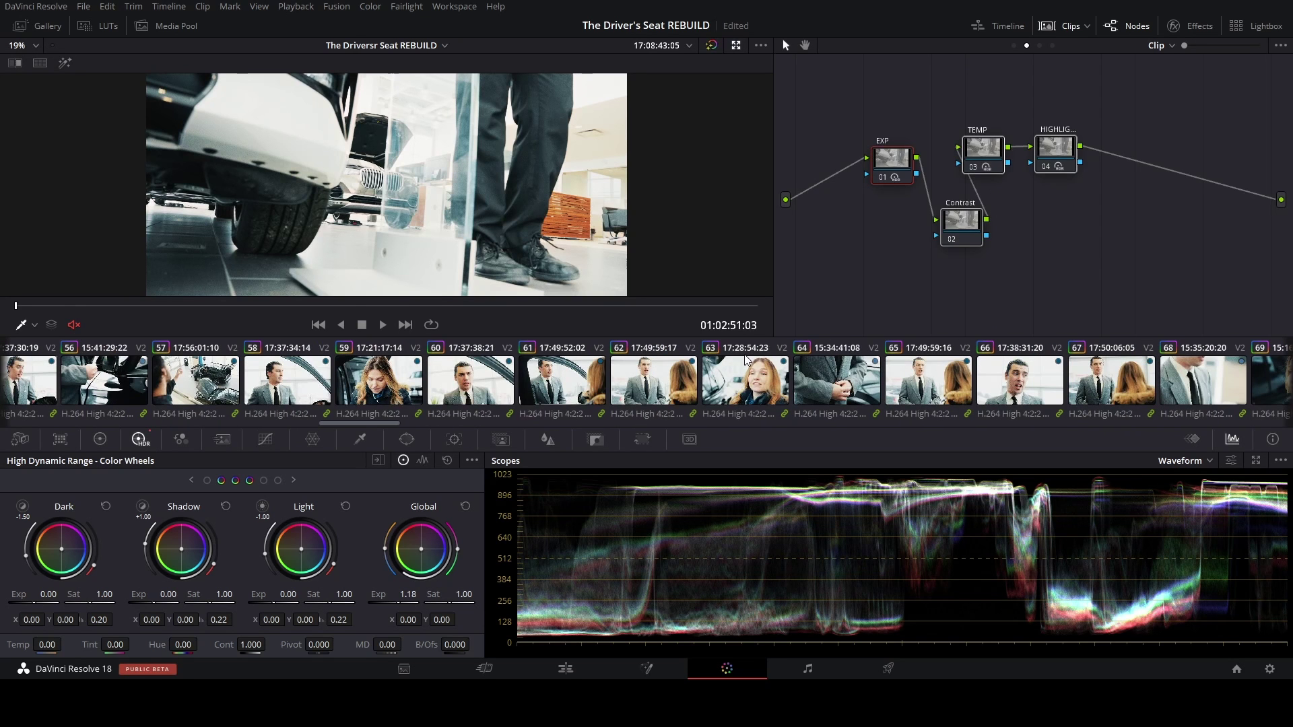
{"action": "left_click", "coordinate": [745, 381]}
{"action": "left_click_drag", "start_coordinate": [842, 146], "coordinate": [1108, 303]}
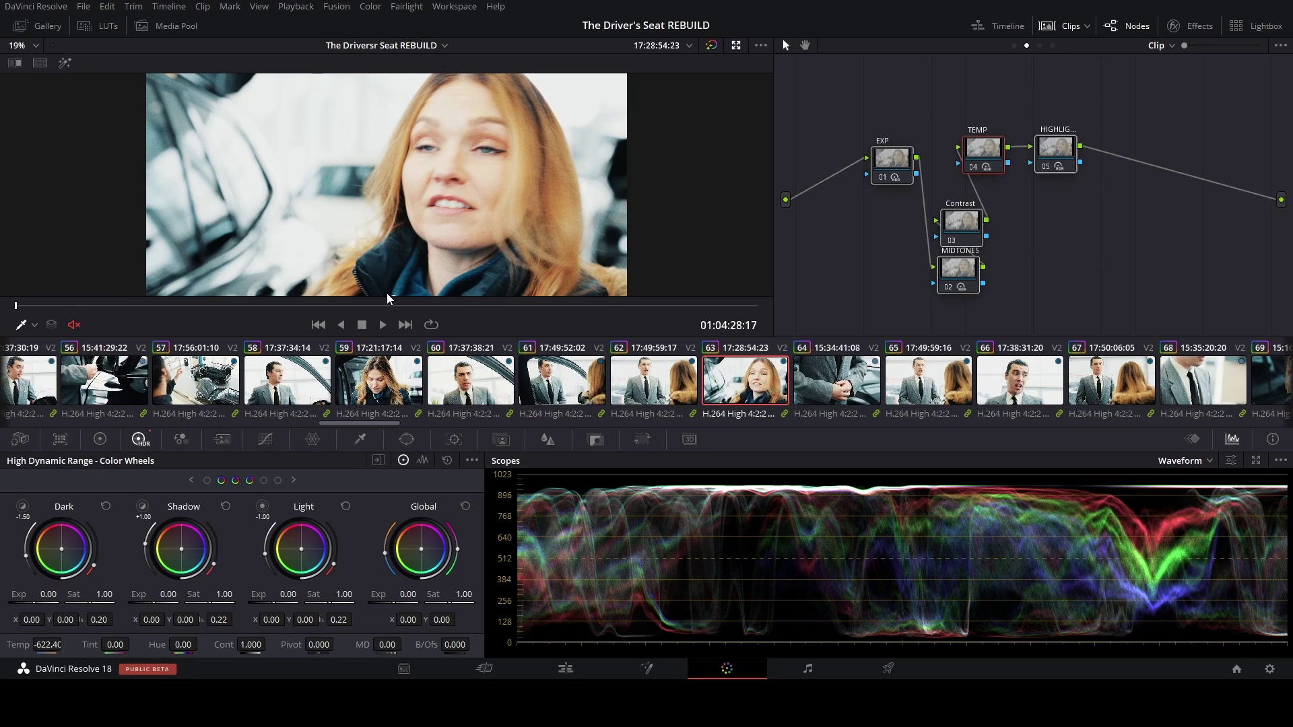
{"action": "left_click_drag", "start_coordinate": [388, 309], "coordinate": [400, 308]}
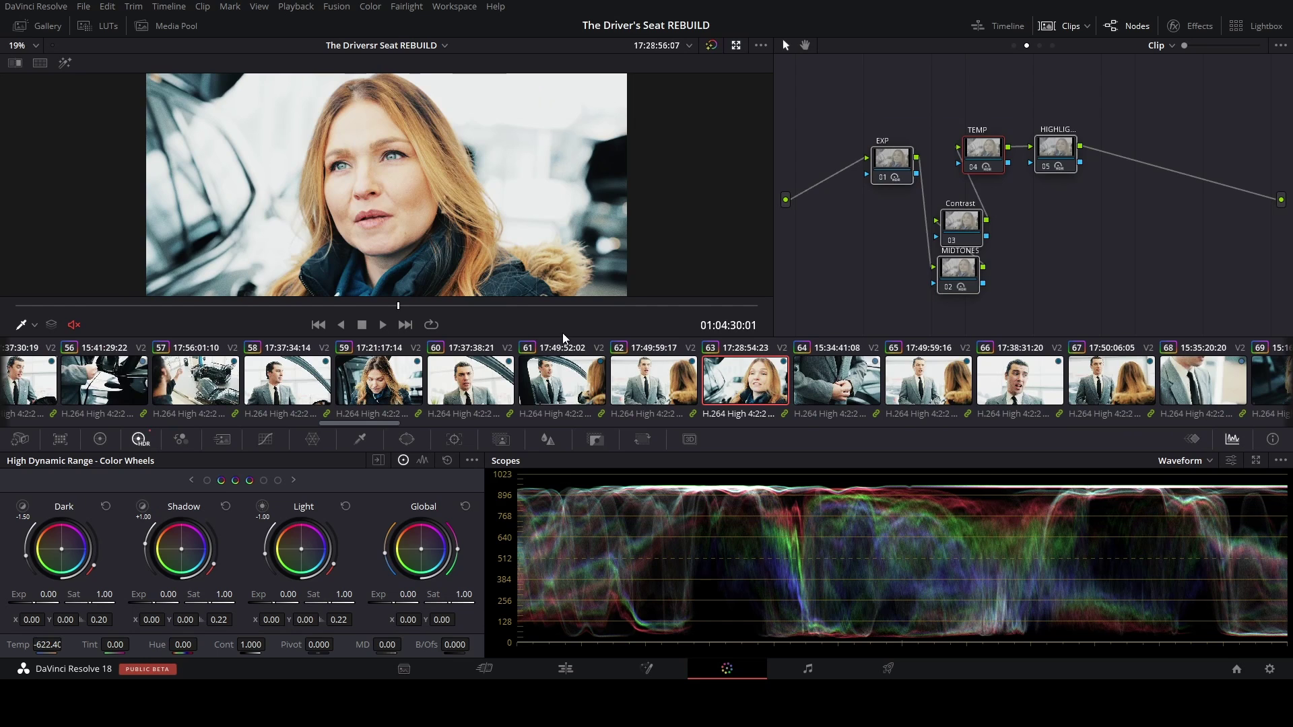
{"action": "key", "text": "ctrl+d"}
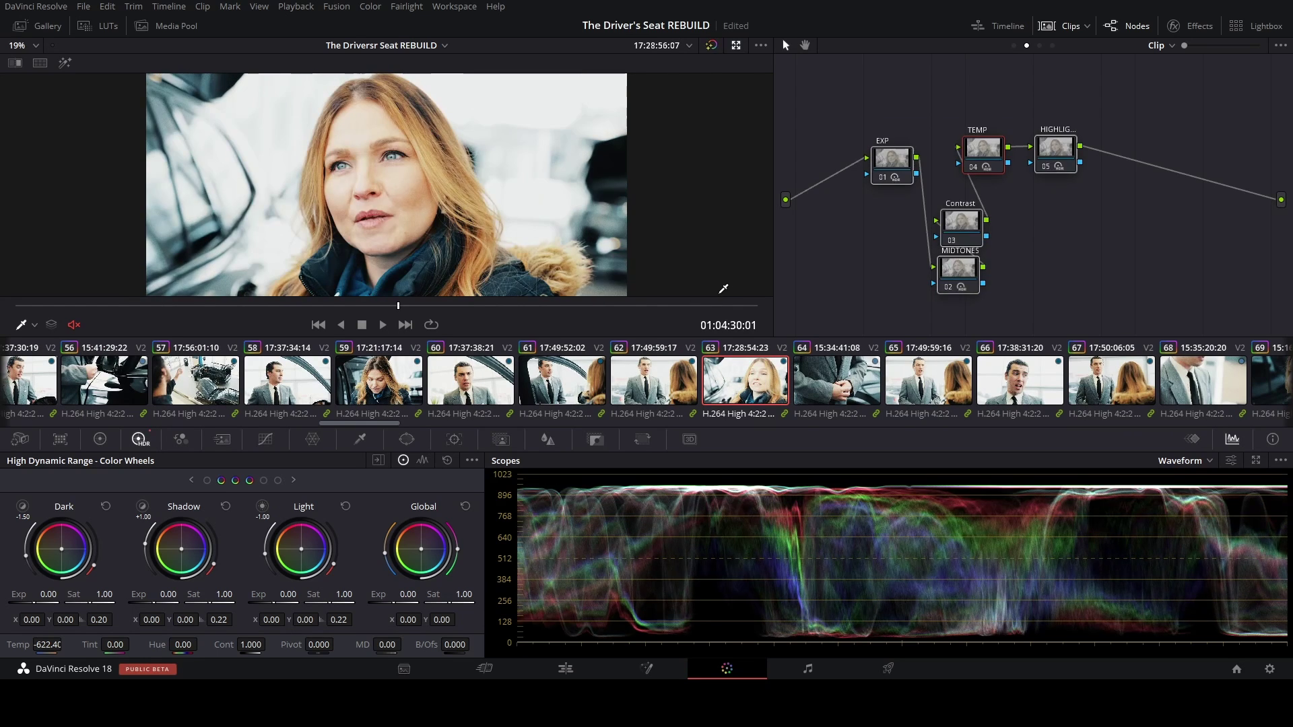
Open clip 65 at the Group Post-Clip level and widen the node graph to show the whole node tree
{"action": "left_click", "coordinate": [910, 381]}
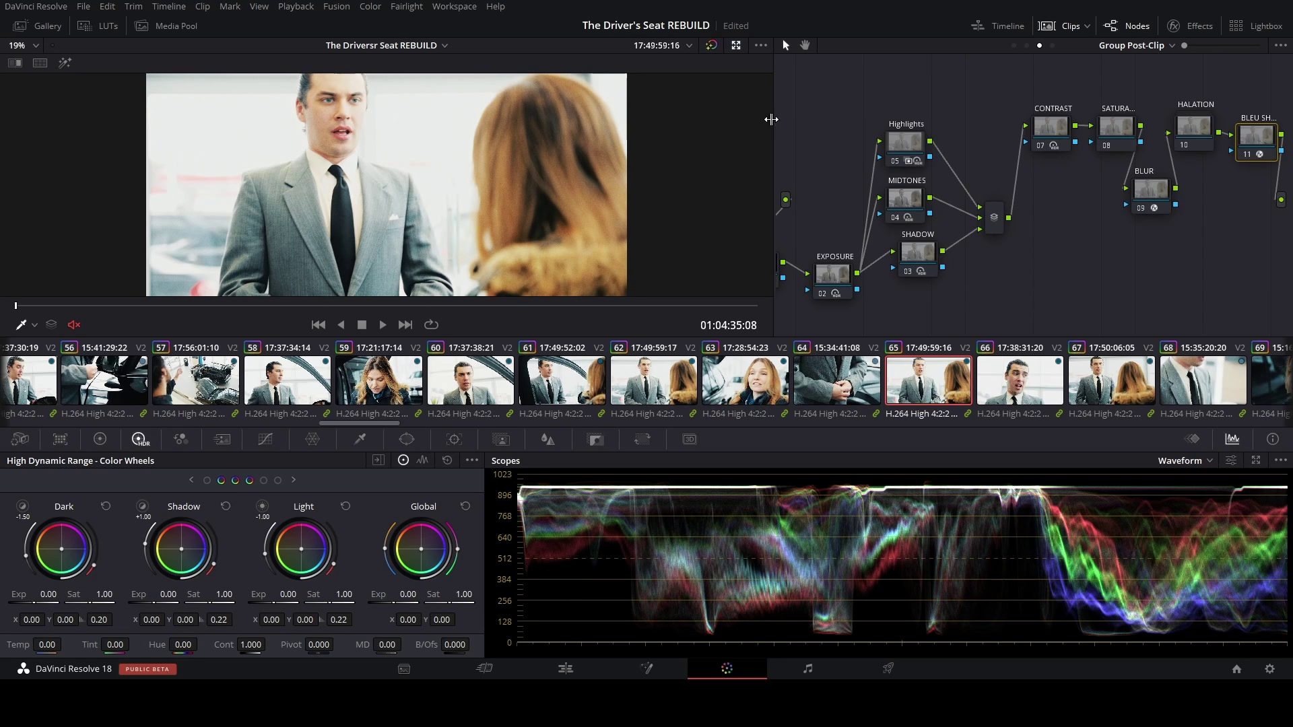
{"action": "left_click_drag", "start_coordinate": [777, 122], "coordinate": [564, 122]}
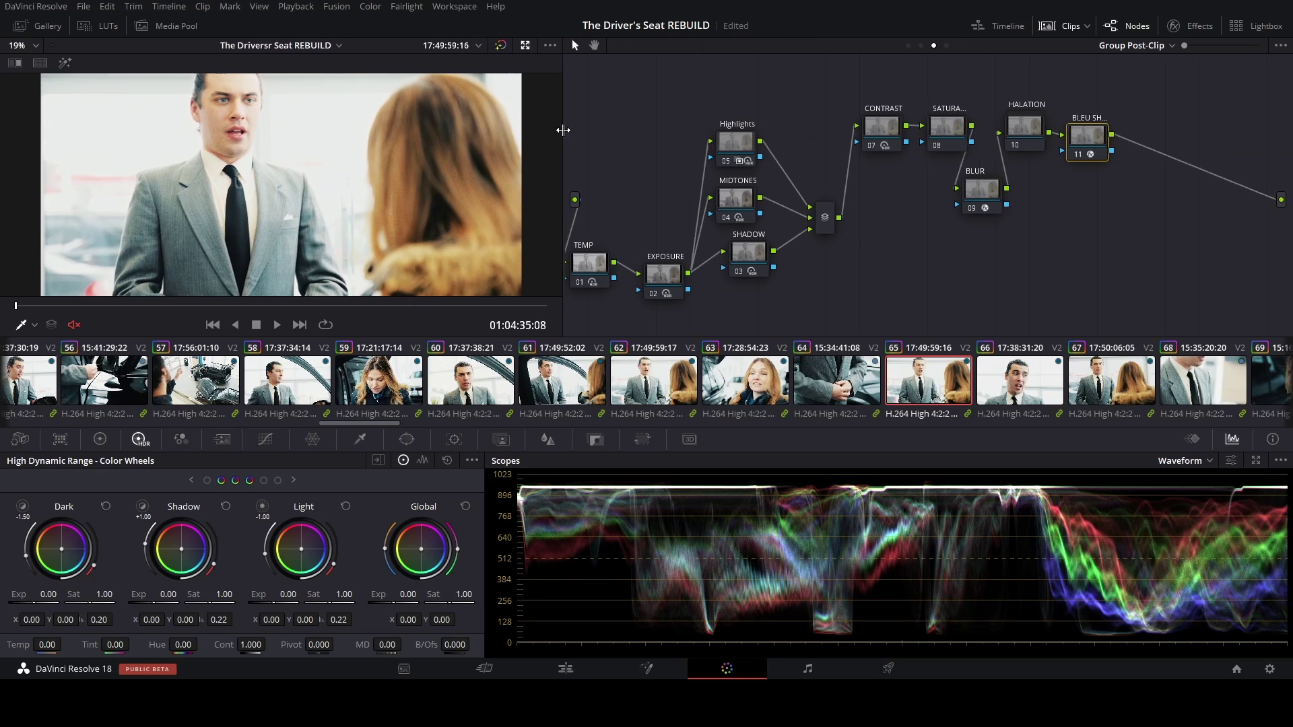
{"action": "left_click_drag", "start_coordinate": [646, 121], "coordinate": [765, 191]}
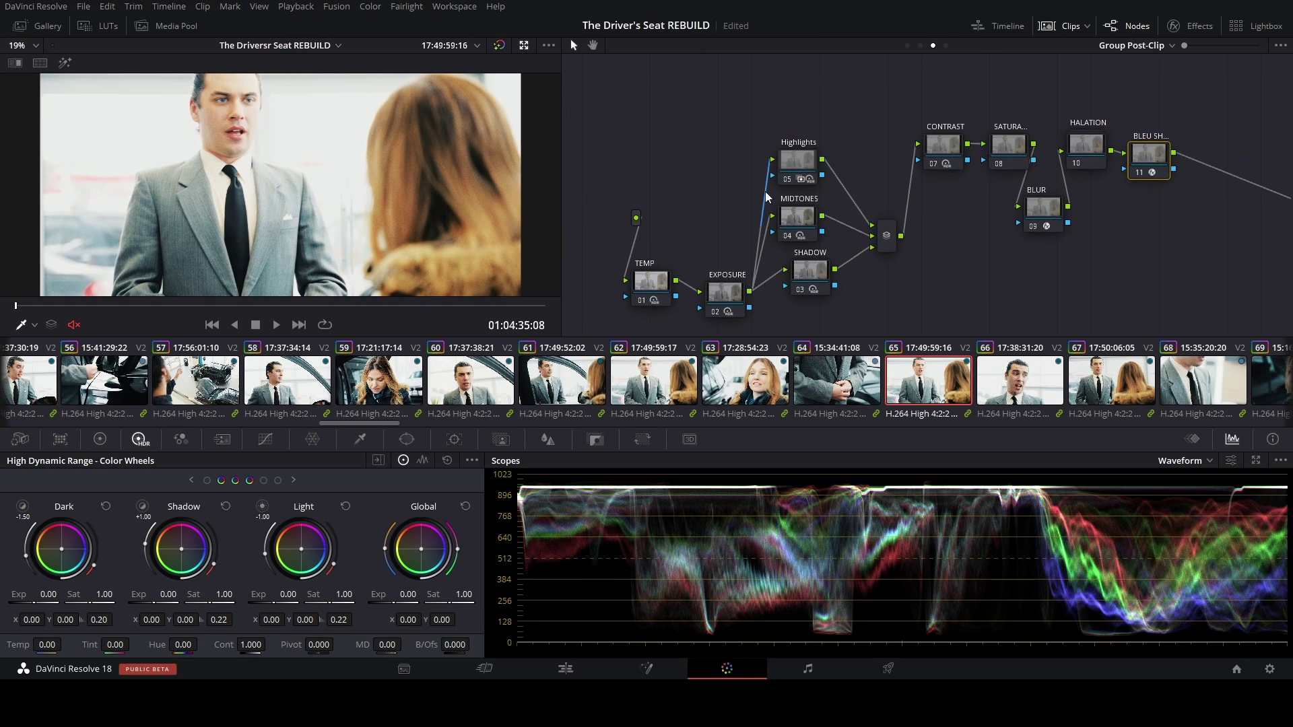
{"action": "left_click_drag", "start_coordinate": [674, 181], "coordinate": [667, 121]}
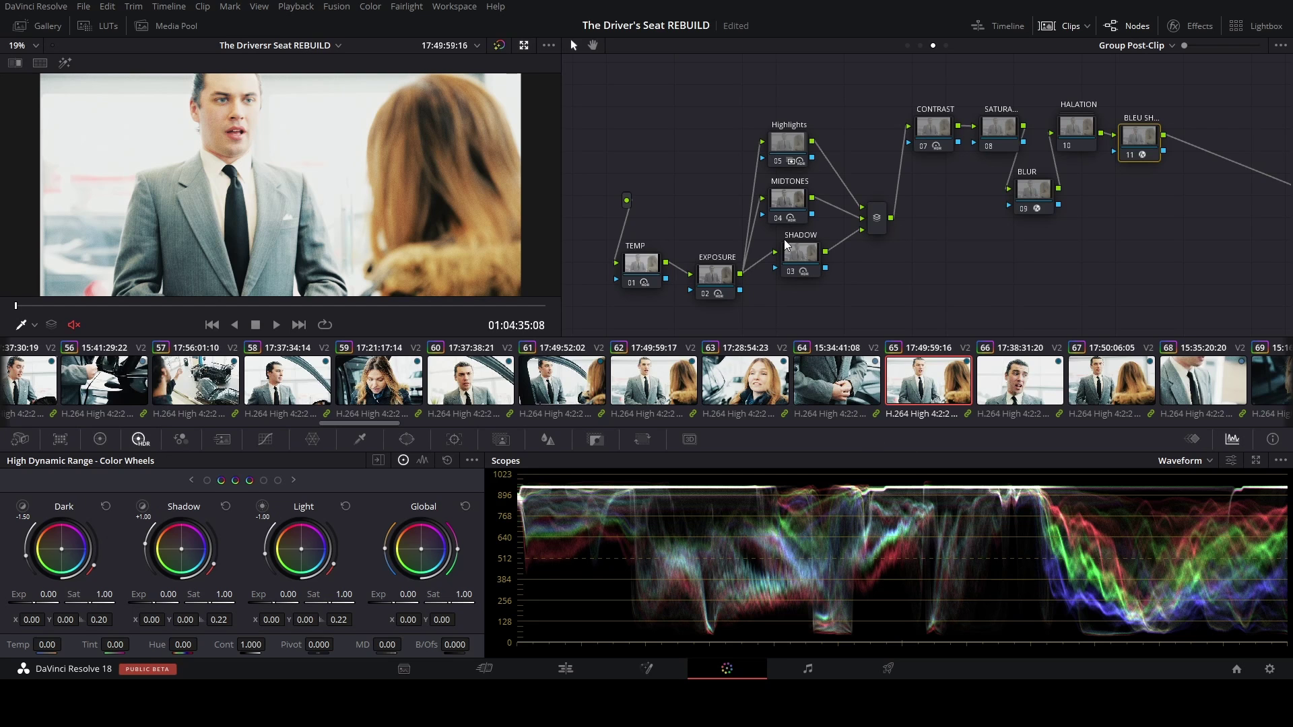
Look at the CONTRAST and saturation nodes of the group grade, and compare the Clip node graph with the Group Post-Clip one
{"action": "left_click", "coordinate": [938, 134]}
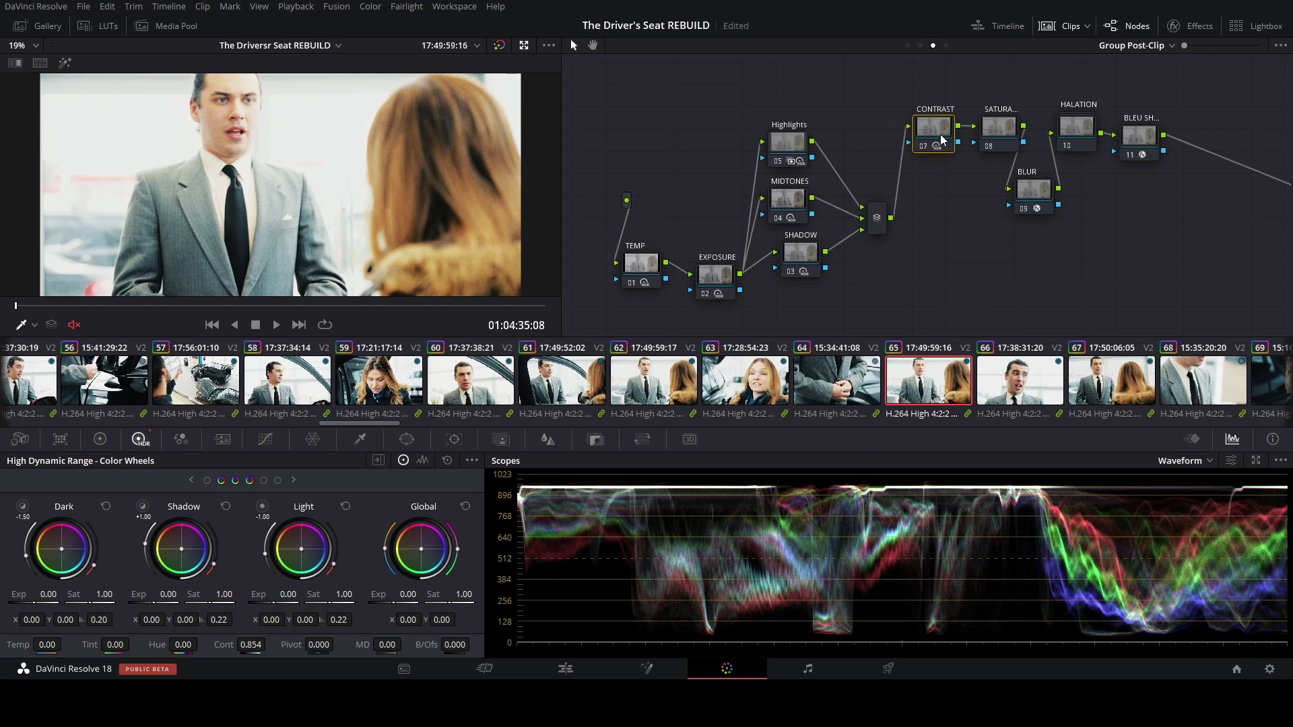
{"action": "left_click", "coordinate": [993, 124]}
{"action": "left_click_drag", "start_coordinate": [604, 106], "coordinate": [1175, 282]}
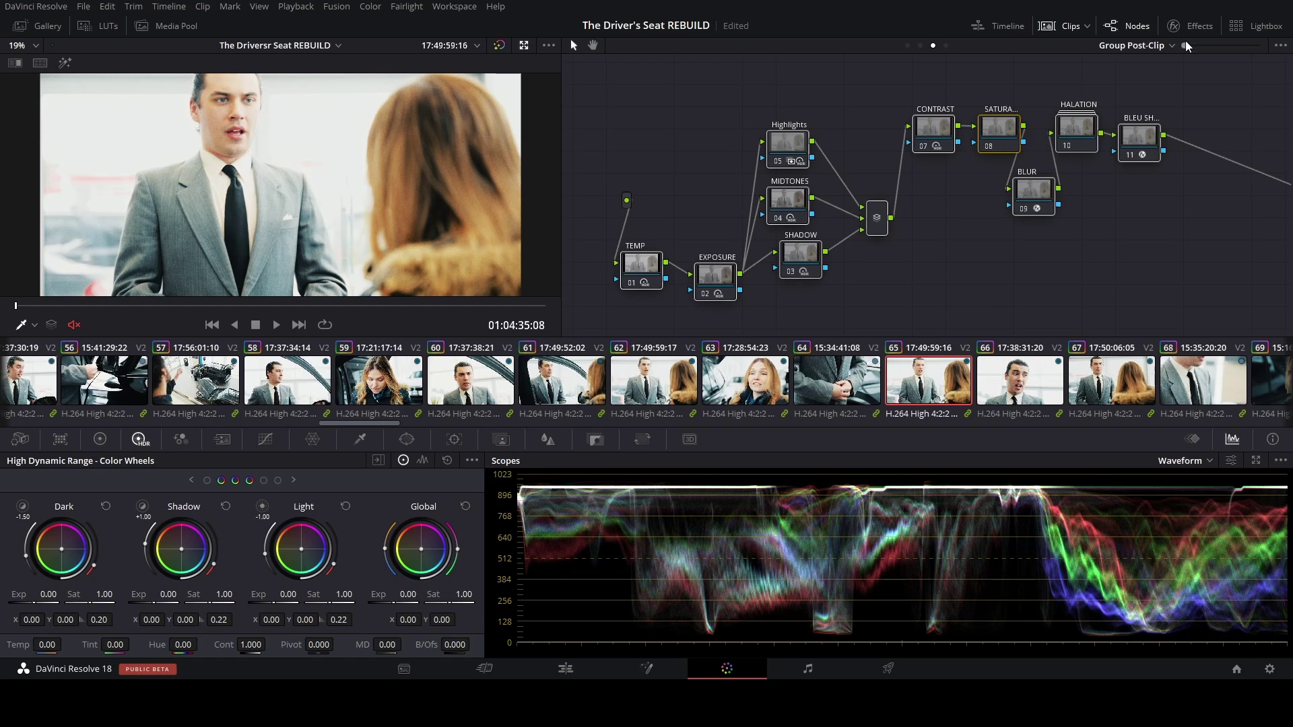
{"action": "left_click", "coordinate": [878, 80]}
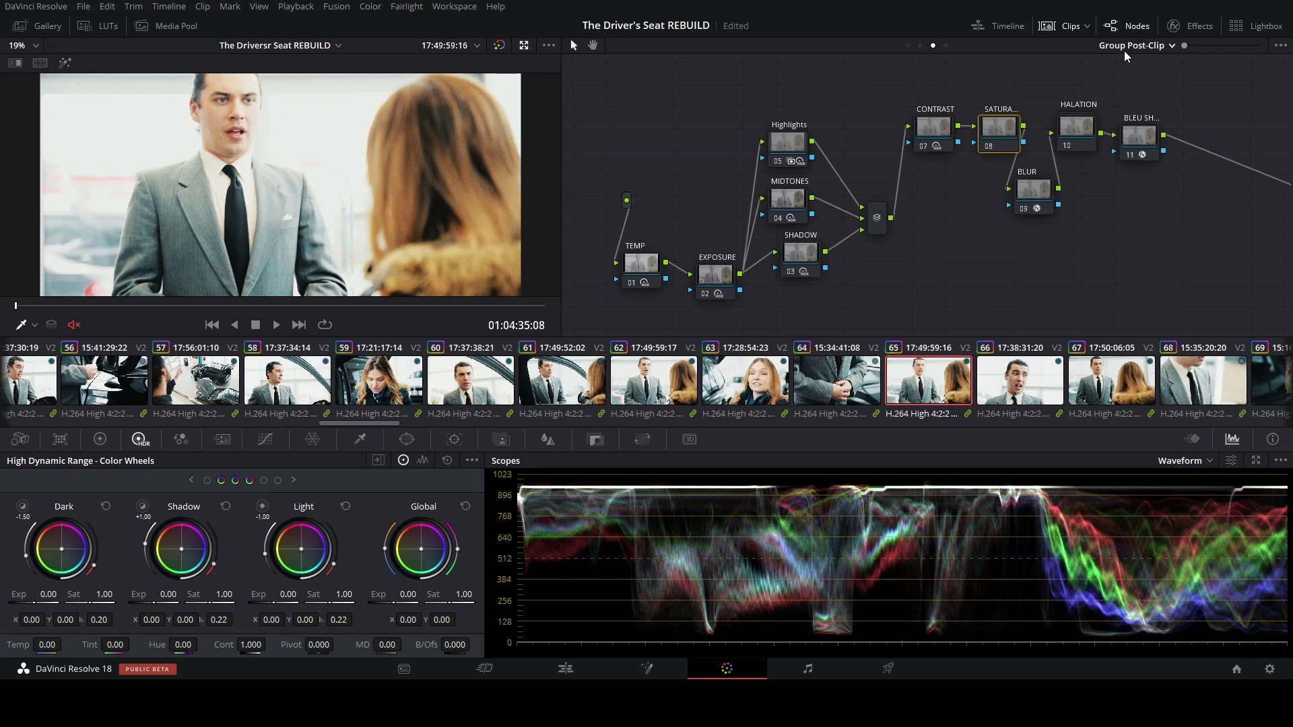
{"action": "left_click", "coordinate": [1134, 80]}
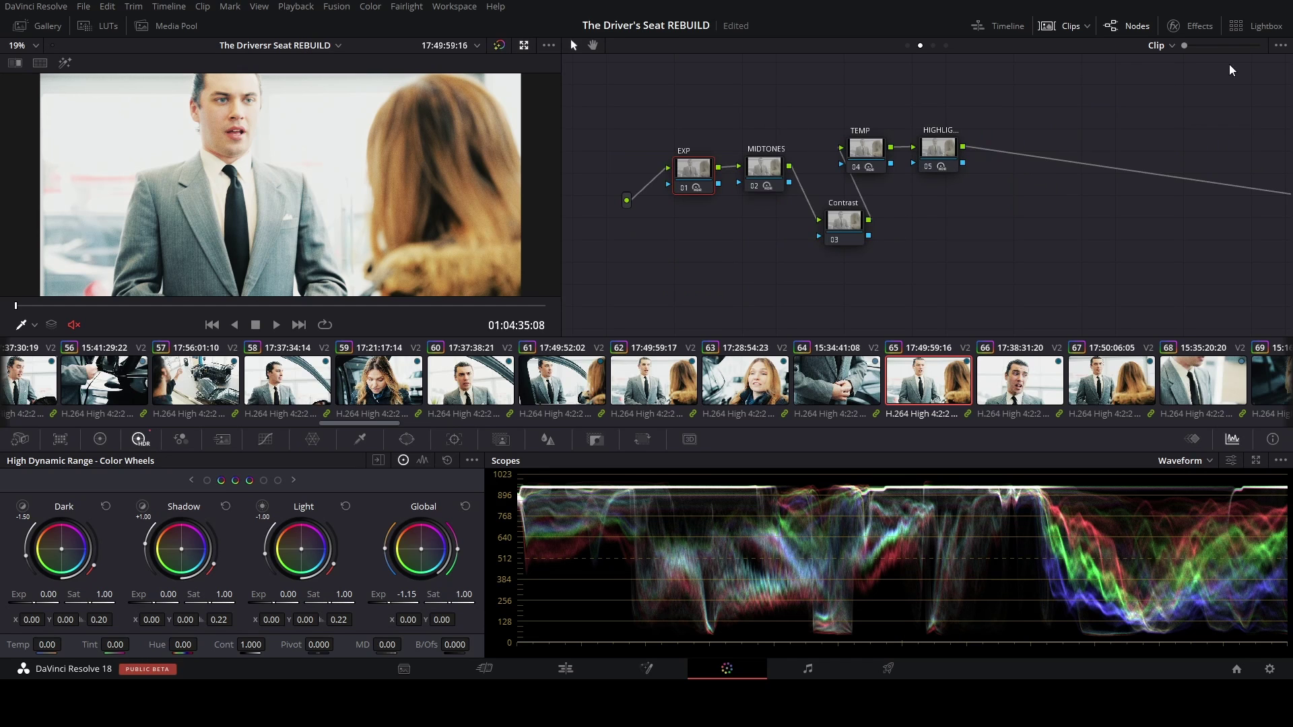
{"action": "key", "text": "ctrl+shift+Right"}
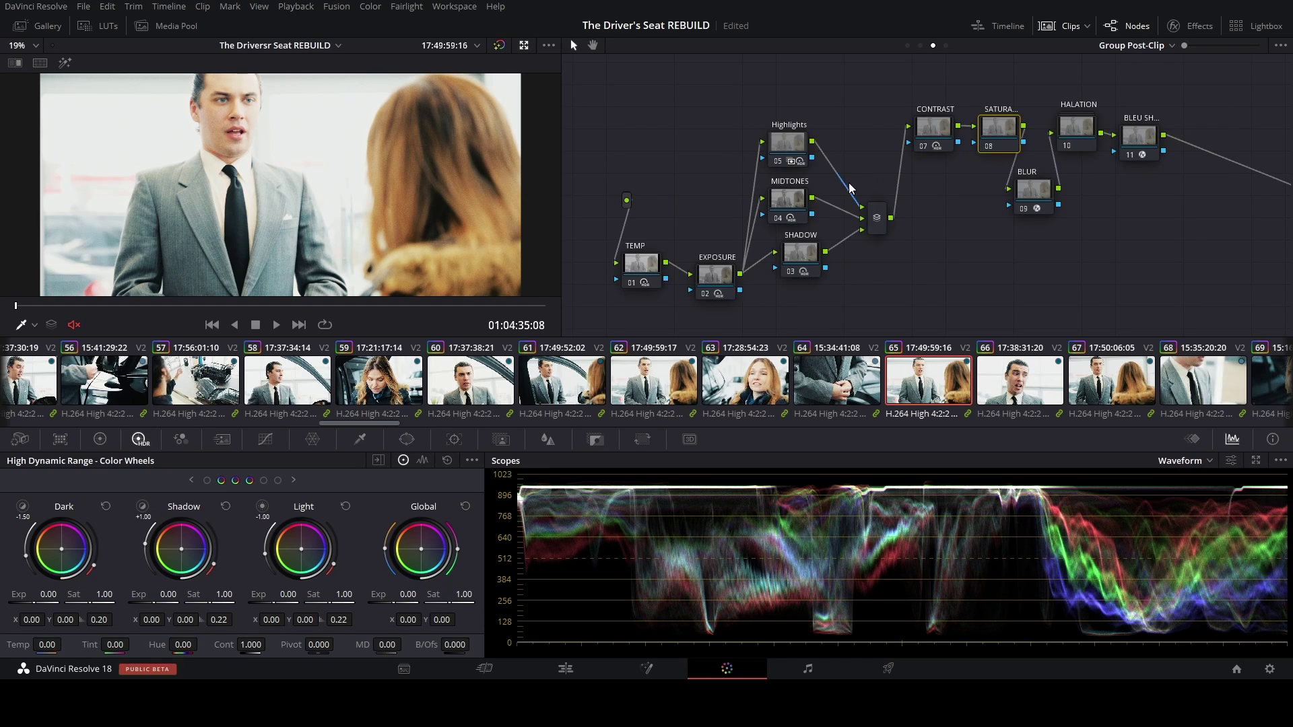
Move the Highlights, MIDTONES and SHADOW nodes as a block closer to the mixer node, with TEMP and EXPOSURE raised ahead of them
{"action": "left_click_drag", "start_coordinate": [751, 97], "coordinate": [818, 263]}
{"action": "left_click_drag", "start_coordinate": [777, 139], "coordinate": [804, 184]}
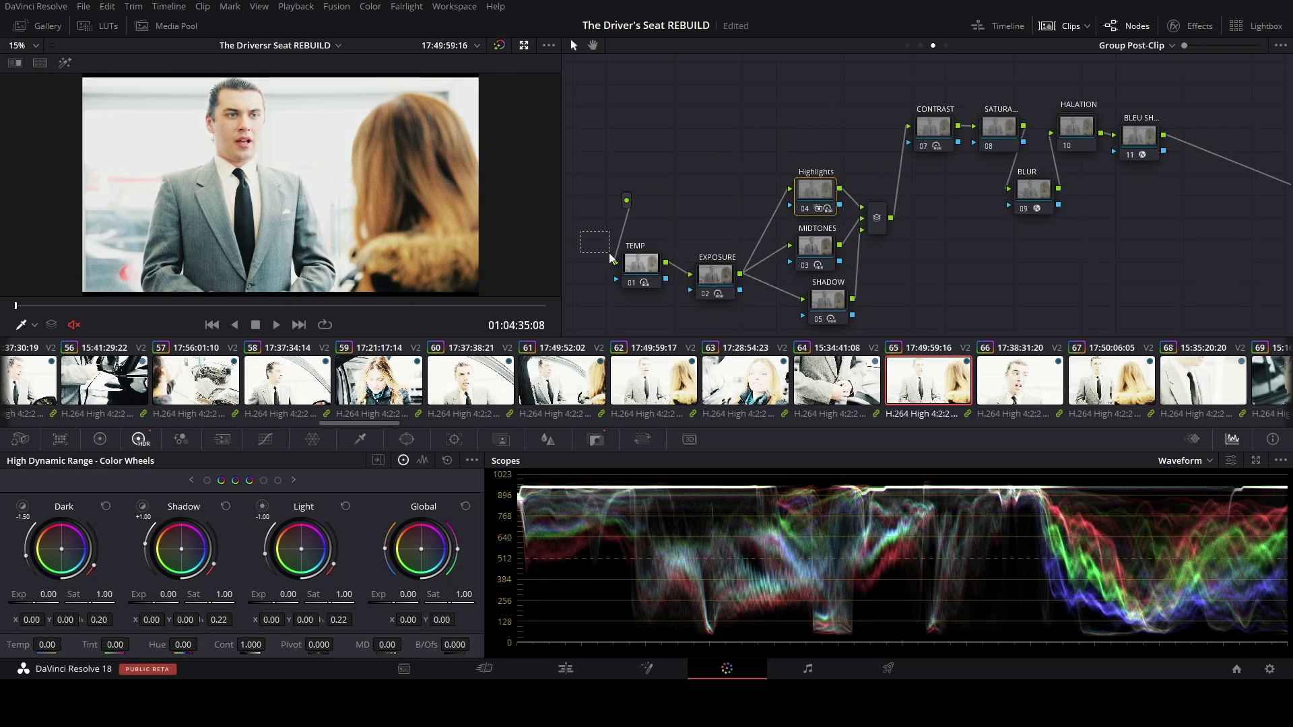
{"action": "left_click_drag", "start_coordinate": [658, 226], "coordinate": [717, 144]}
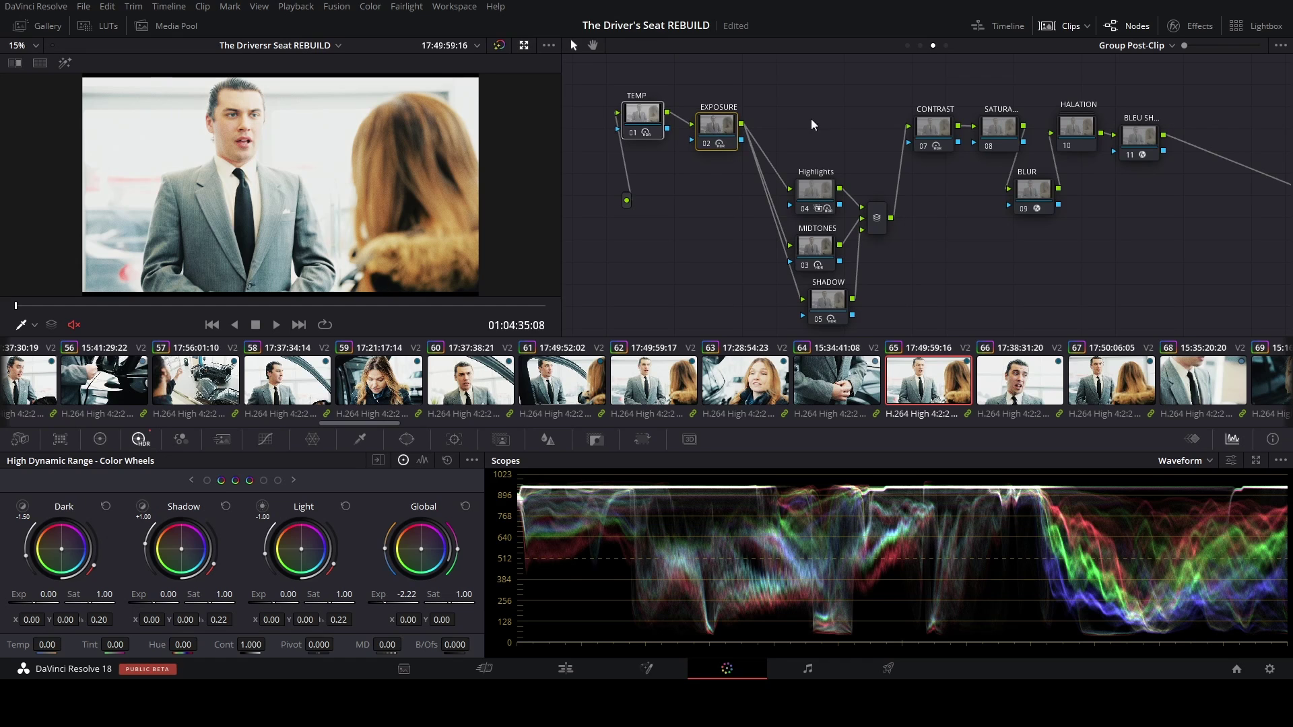
{"action": "left_click_drag", "start_coordinate": [812, 119], "coordinate": [819, 279]}
{"action": "left_click_drag", "start_coordinate": [811, 202], "coordinate": [812, 139]}
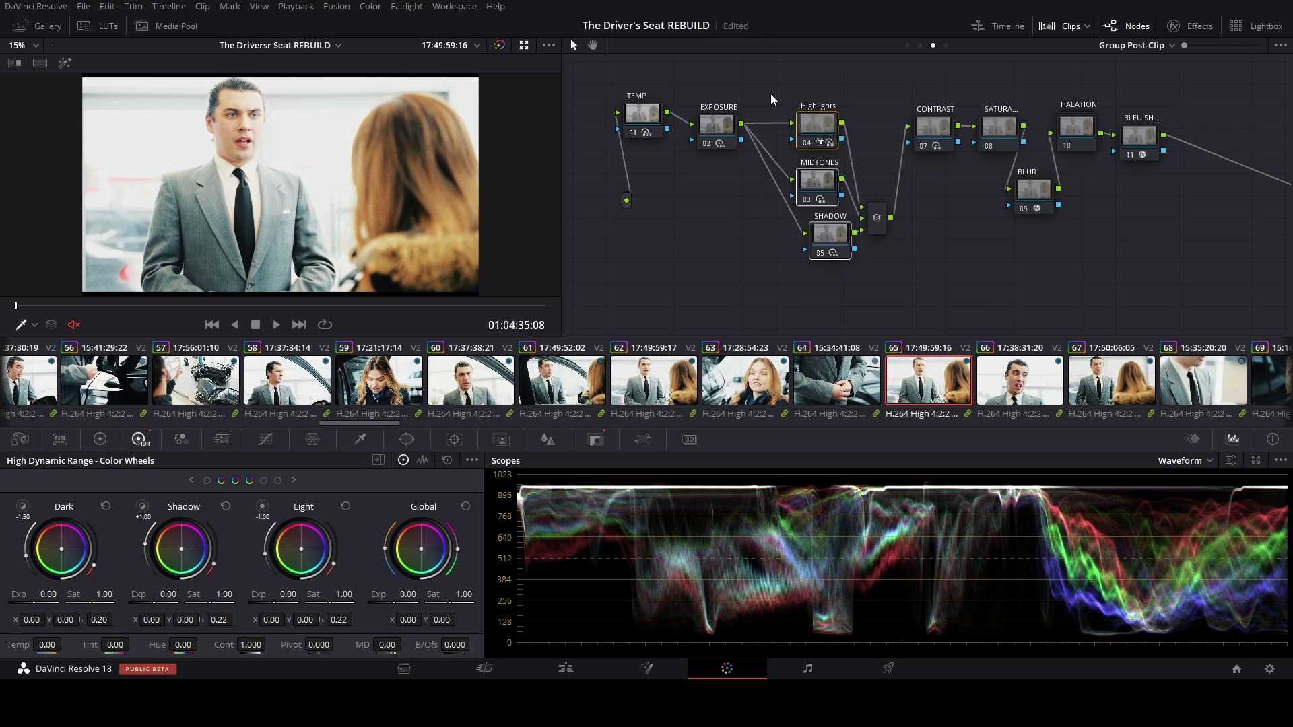
Line up the TEMP and EXPOSURE nodes between the source input and the three parallel nodes
{"action": "left_click", "coordinate": [770, 94]}
{"action": "left_click_drag", "start_coordinate": [647, 115], "coordinate": [673, 190]}
{"action": "left_click_drag", "start_coordinate": [723, 128], "coordinate": [747, 191]}
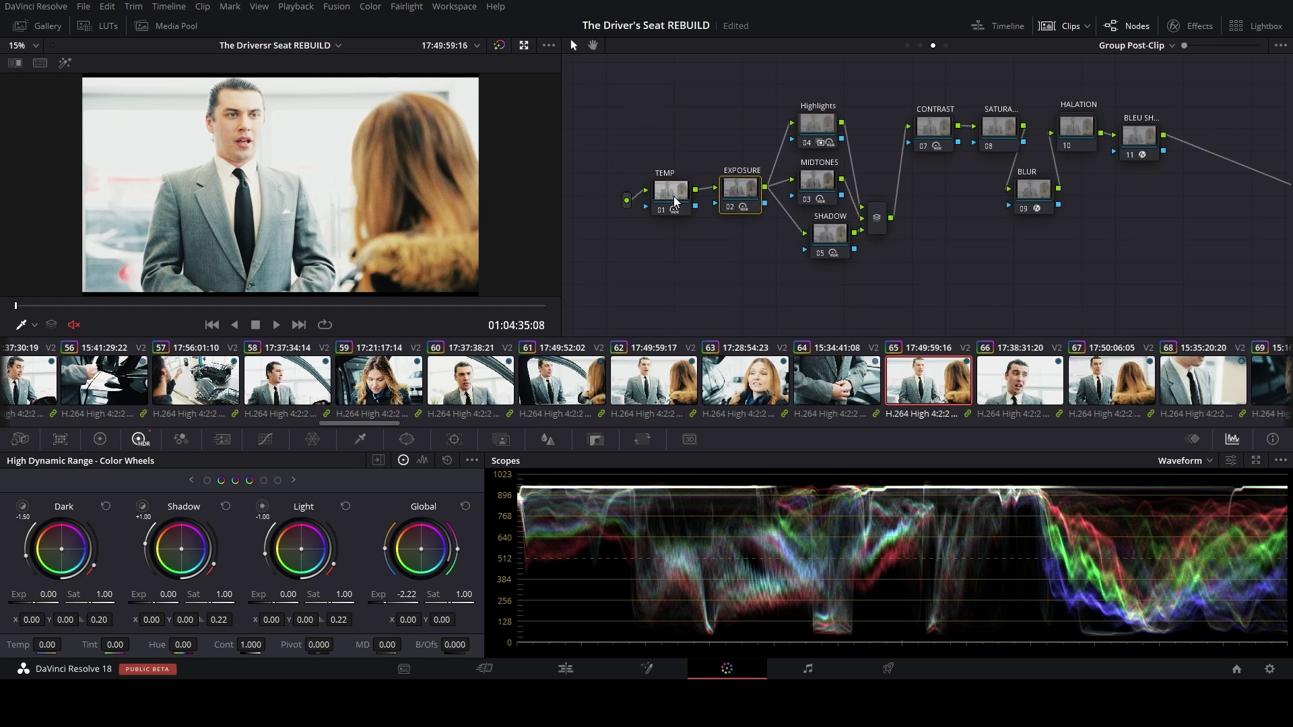
{"action": "left_click", "coordinate": [673, 191]}
Disable all Group Post-Clip nodes, toggling EXPOSURE on and off to compare its effect
{"action": "left_click_drag", "start_coordinate": [662, 119], "coordinate": [1131, 266]}
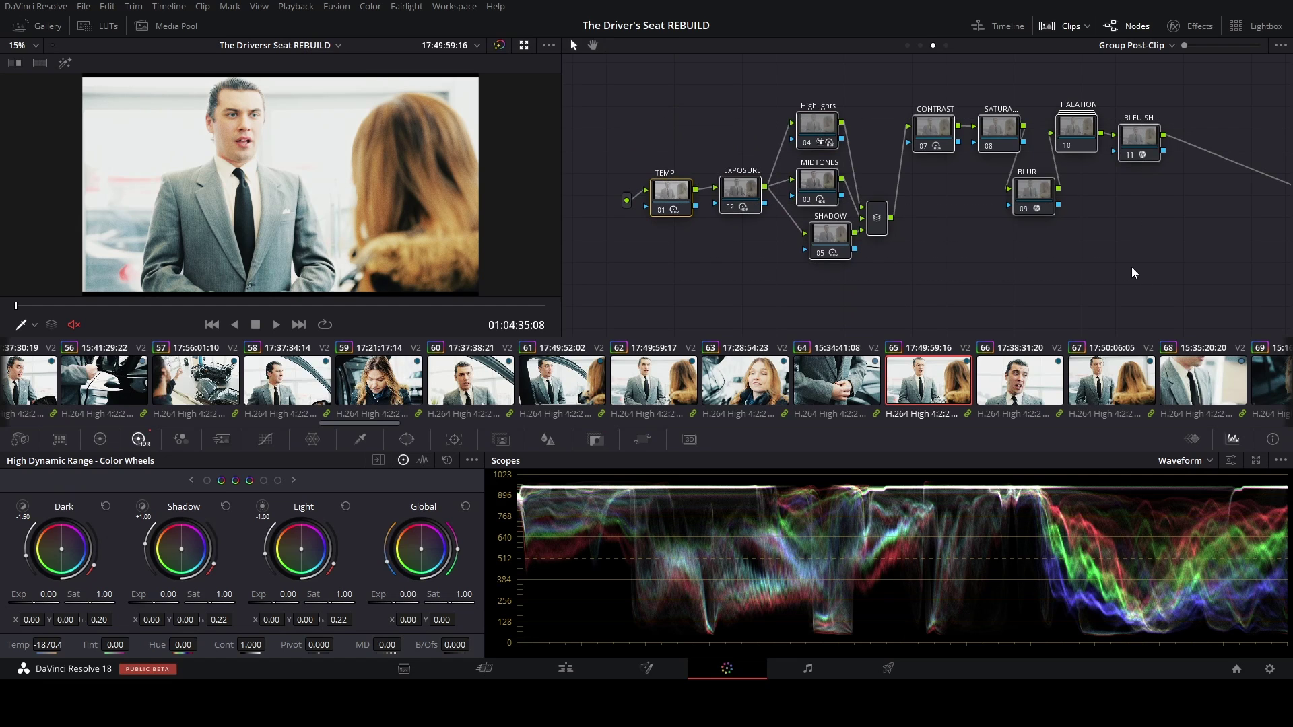
{"action": "key", "text": "ctrl+d"}
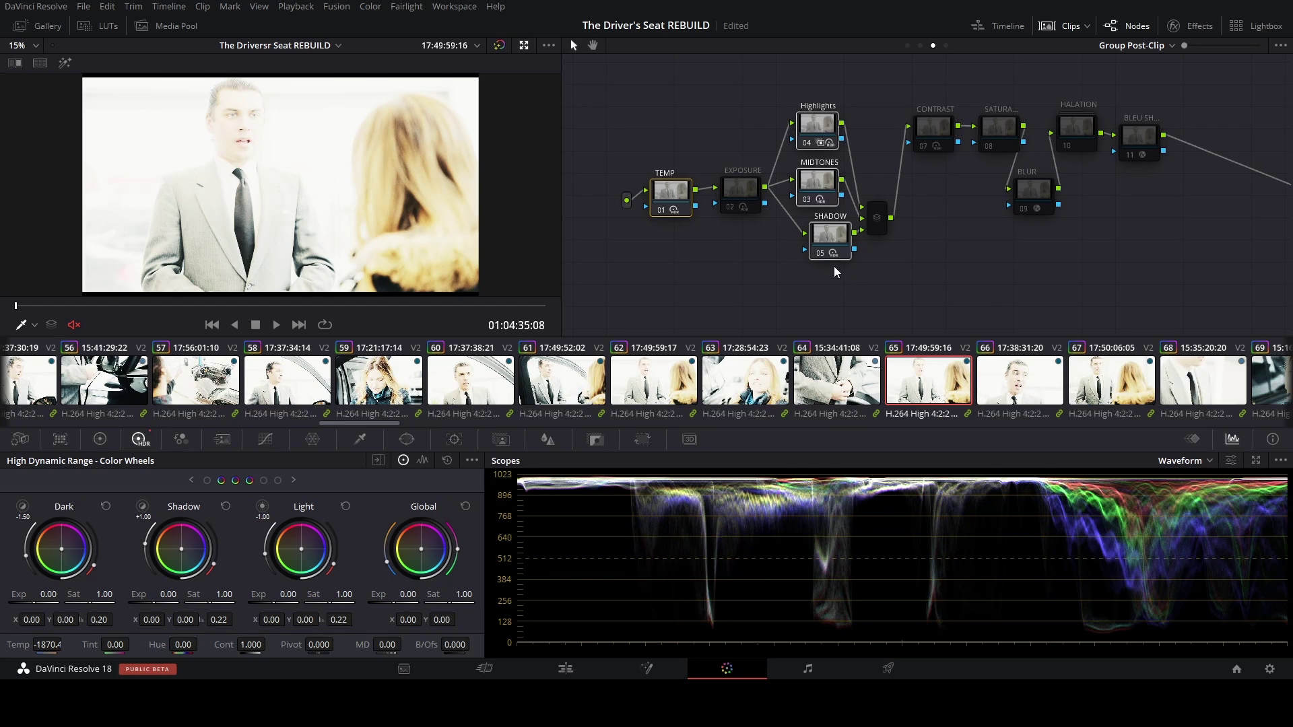
{"action": "left_click", "coordinate": [743, 184]}
{"action": "key", "text": "ctrl+d"}
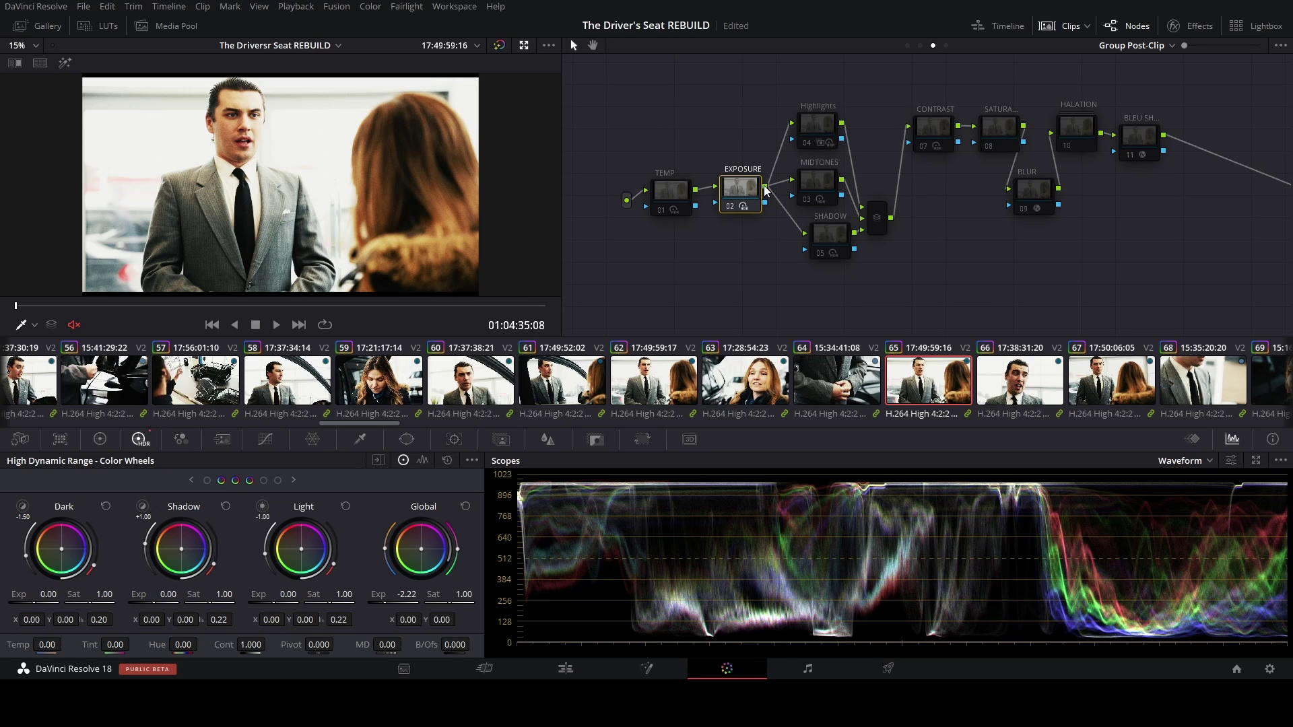
{"action": "key", "text": "ctrl+d"}
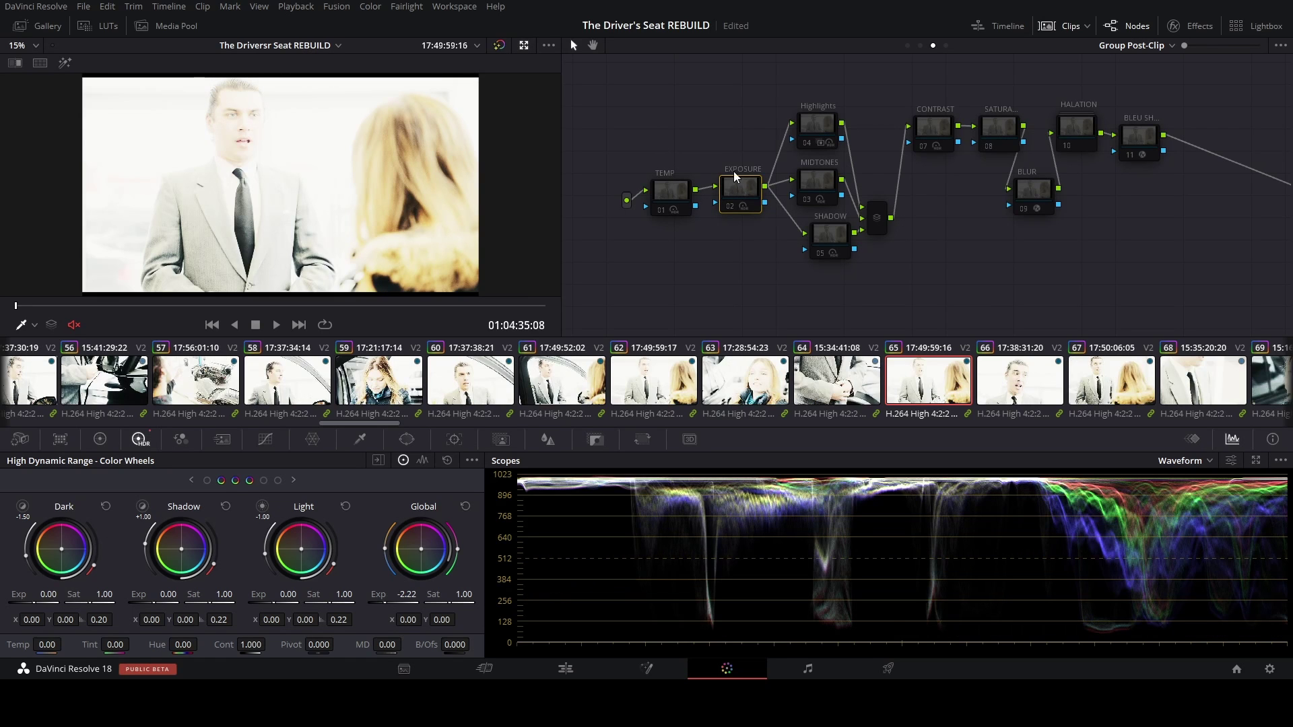
Switch the node graph to the Timeline level and disable all of its nodes
{"action": "left_click", "coordinate": [1152, 46]}
{"action": "left_click", "coordinate": [1155, 108]}
{"action": "key", "text": "alt+d"}
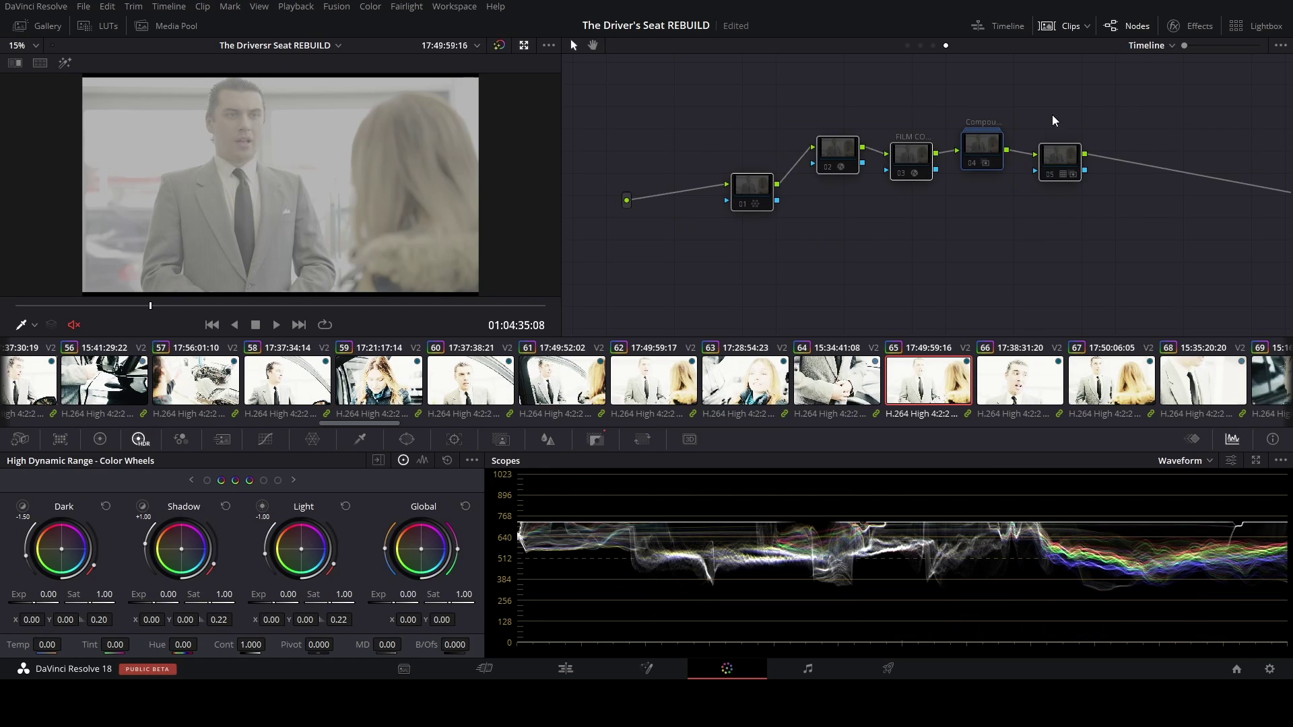
Disable all Clip-level nodes of clip 65 and return to the Group Post-Clip node graph
{"action": "left_click", "coordinate": [1152, 46]}
{"action": "left_click", "coordinate": [1183, 78]}
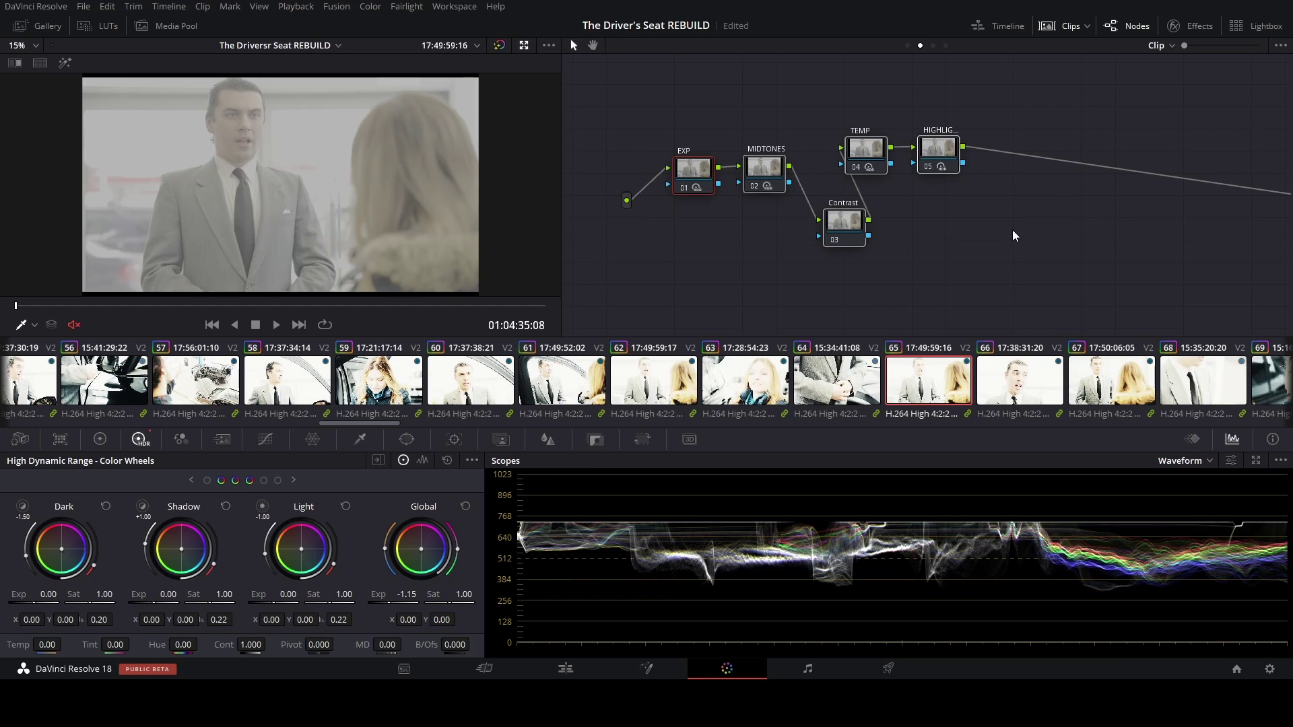
{"action": "key", "text": "alt+d"}
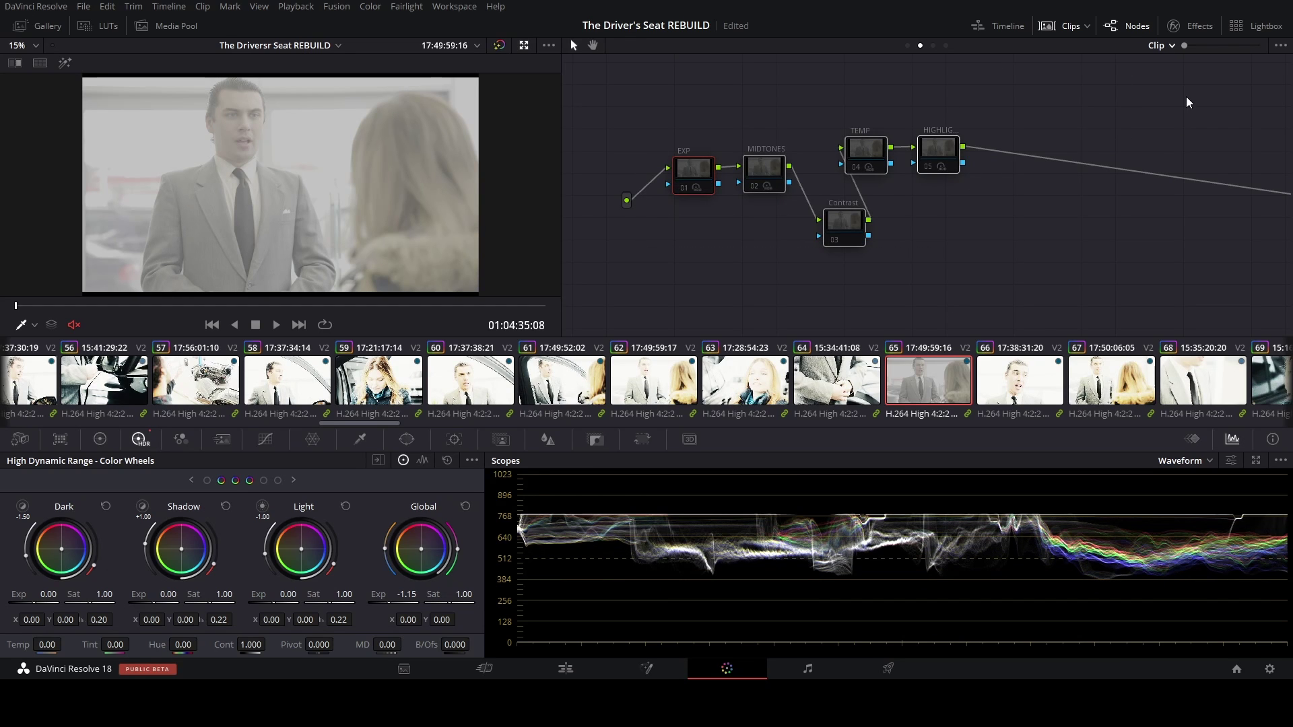
{"action": "key", "text": "ctrl+Right"}
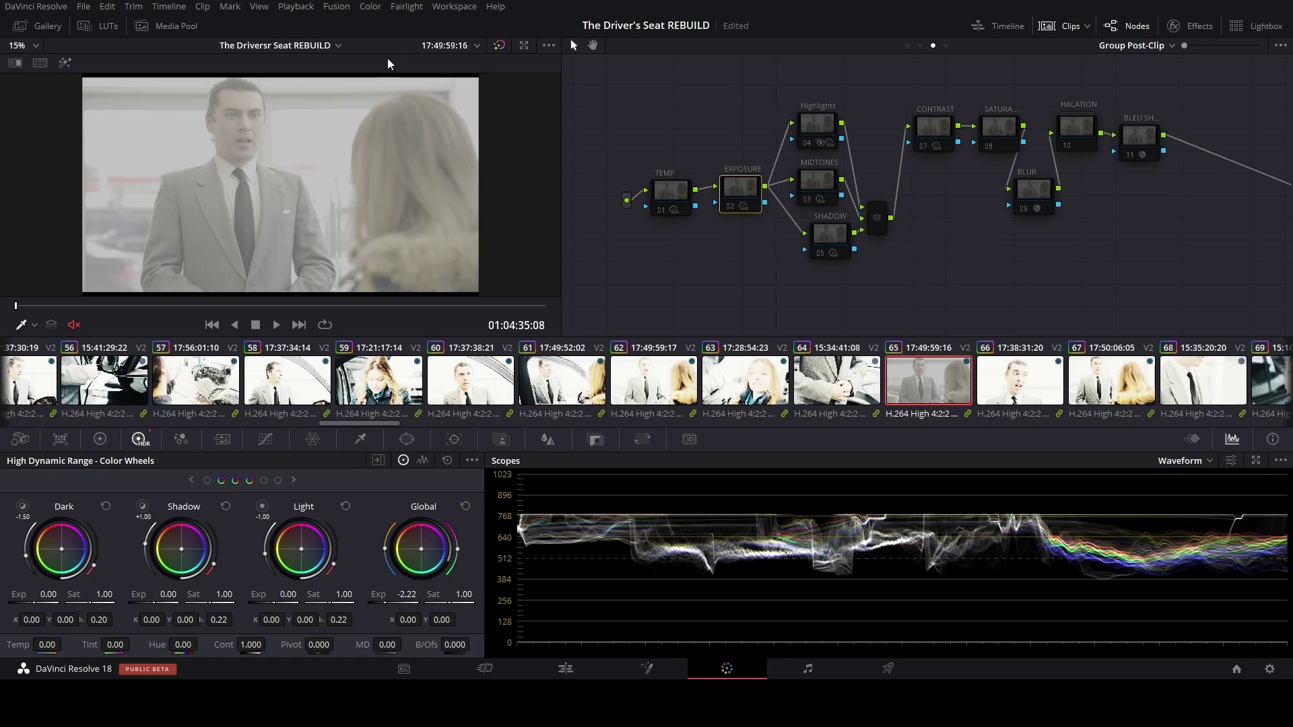
Enlarge the viewer and examine the ungraded log image of clip 65 up close, including the man's face, suit and background
{"action": "scroll", "coordinate": [258, 128], "scroll_direction": "up", "scroll_amount": 1}
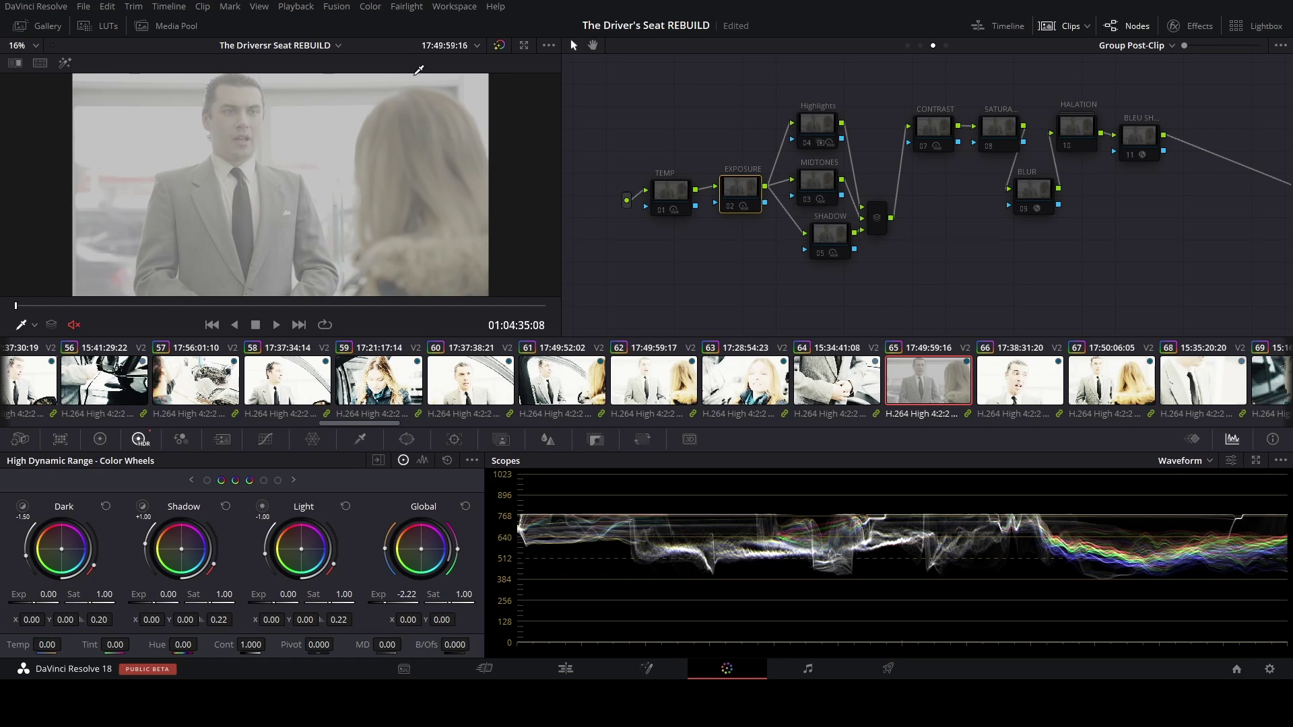
{"action": "key", "text": "alt+f"}
{"action": "scroll", "coordinate": [606, 194], "scroll_direction": "up", "scroll_amount": 1}
{"action": "scroll", "coordinate": [606, 195], "scroll_direction": "up", "scroll_amount": 10}
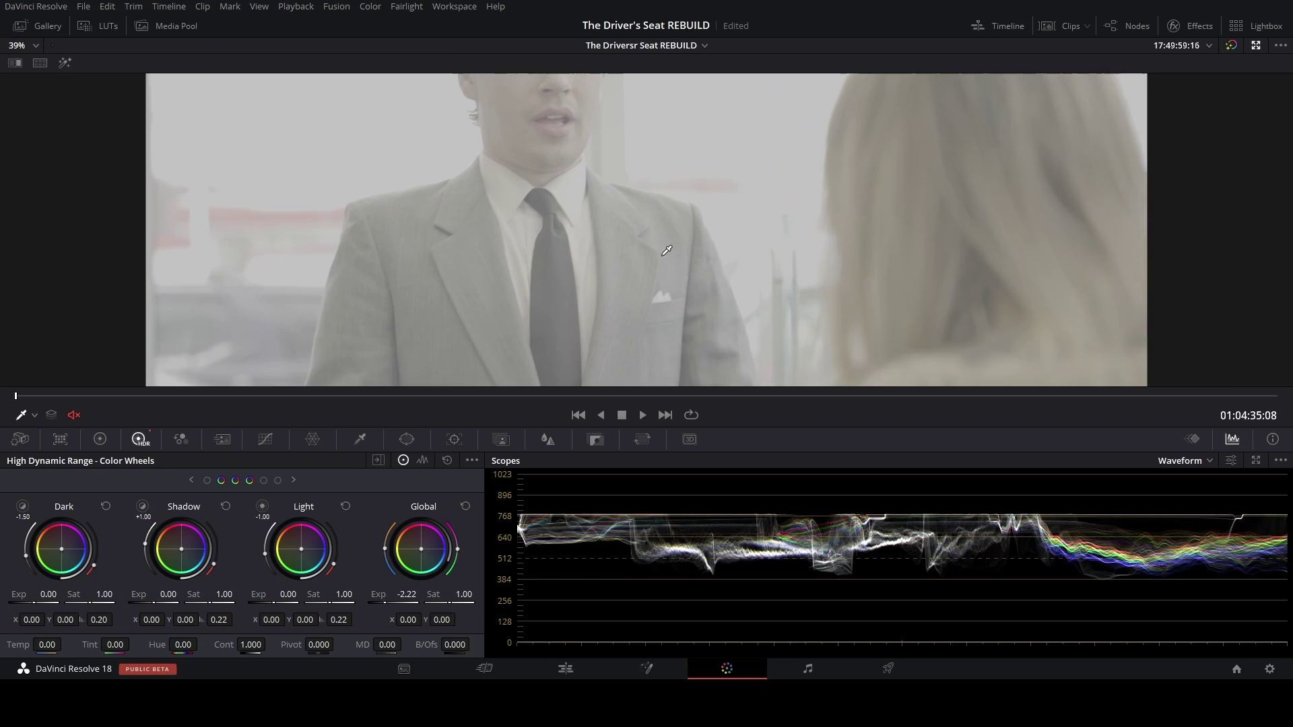
{"action": "scroll", "coordinate": [699, 350], "scroll_direction": "right", "scroll_amount": 2}
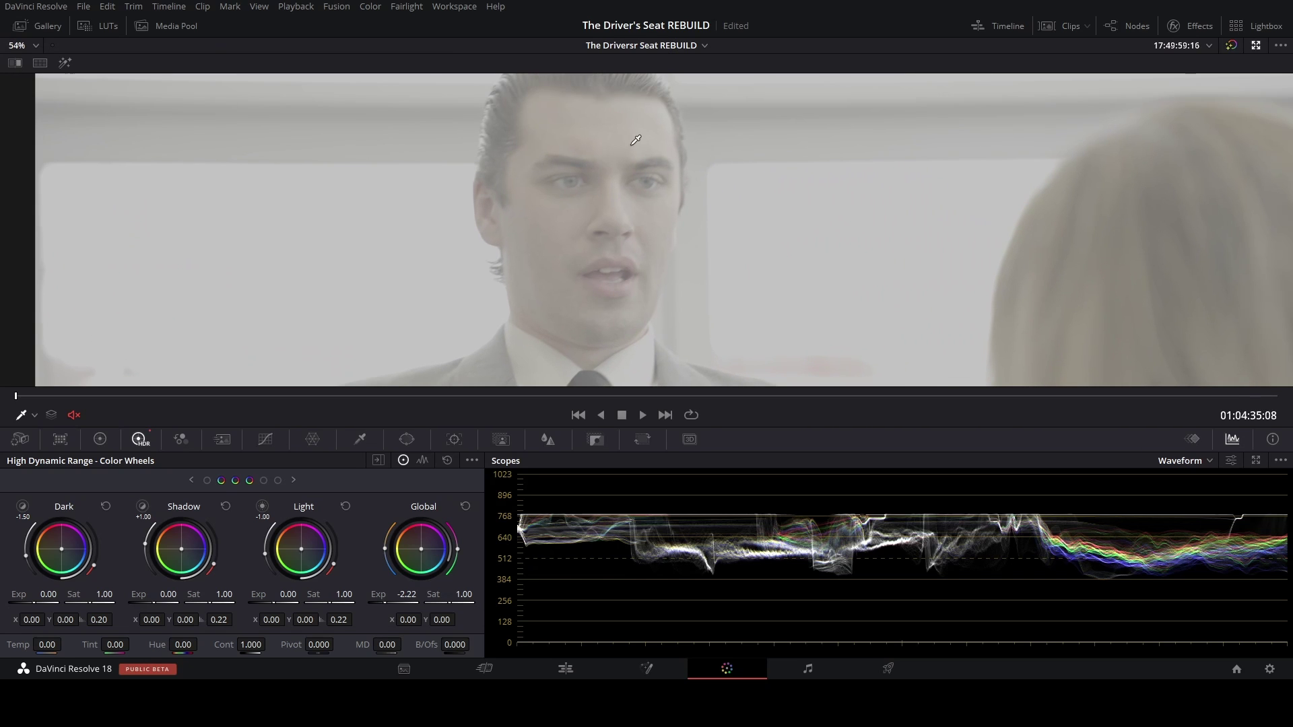
{"action": "scroll", "coordinate": [756, 295], "scroll_direction": "down", "scroll_amount": 3}
{"action": "scroll", "coordinate": [756, 295], "scroll_direction": "right", "scroll_amount": 4}
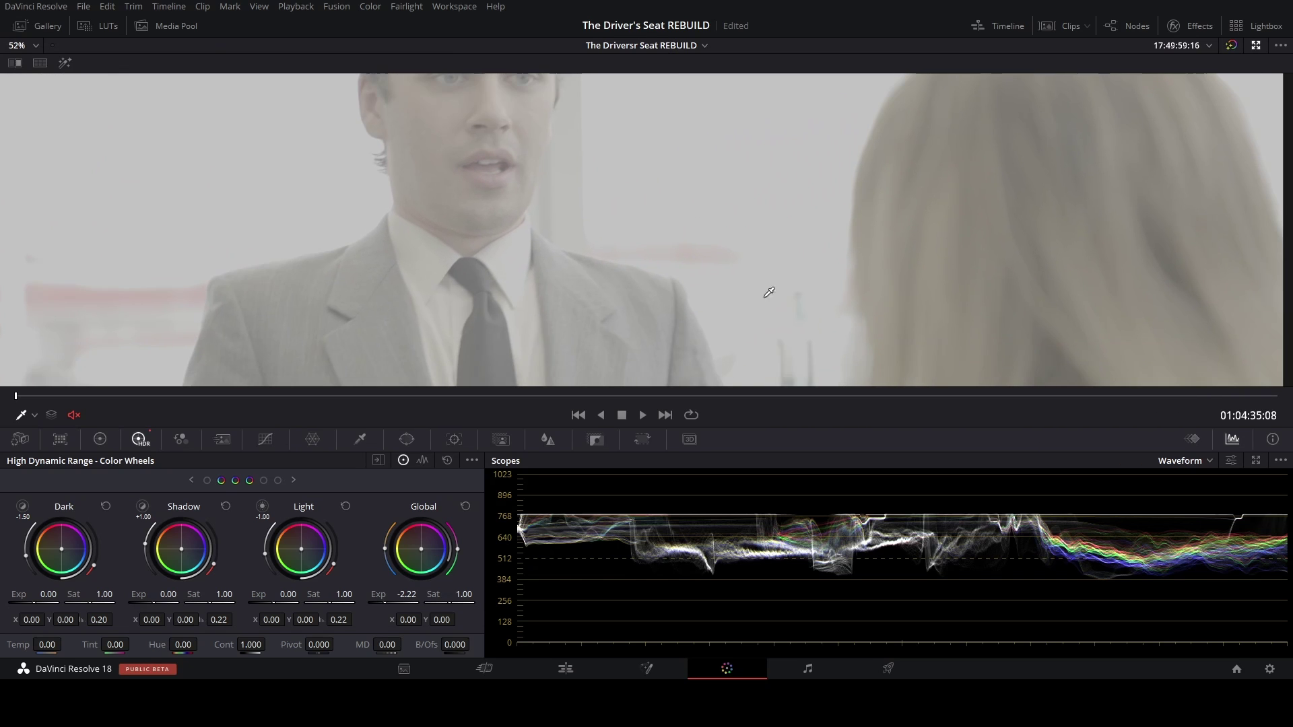
{"action": "scroll", "coordinate": [727, 242], "scroll_direction": "down", "scroll_amount": 6}
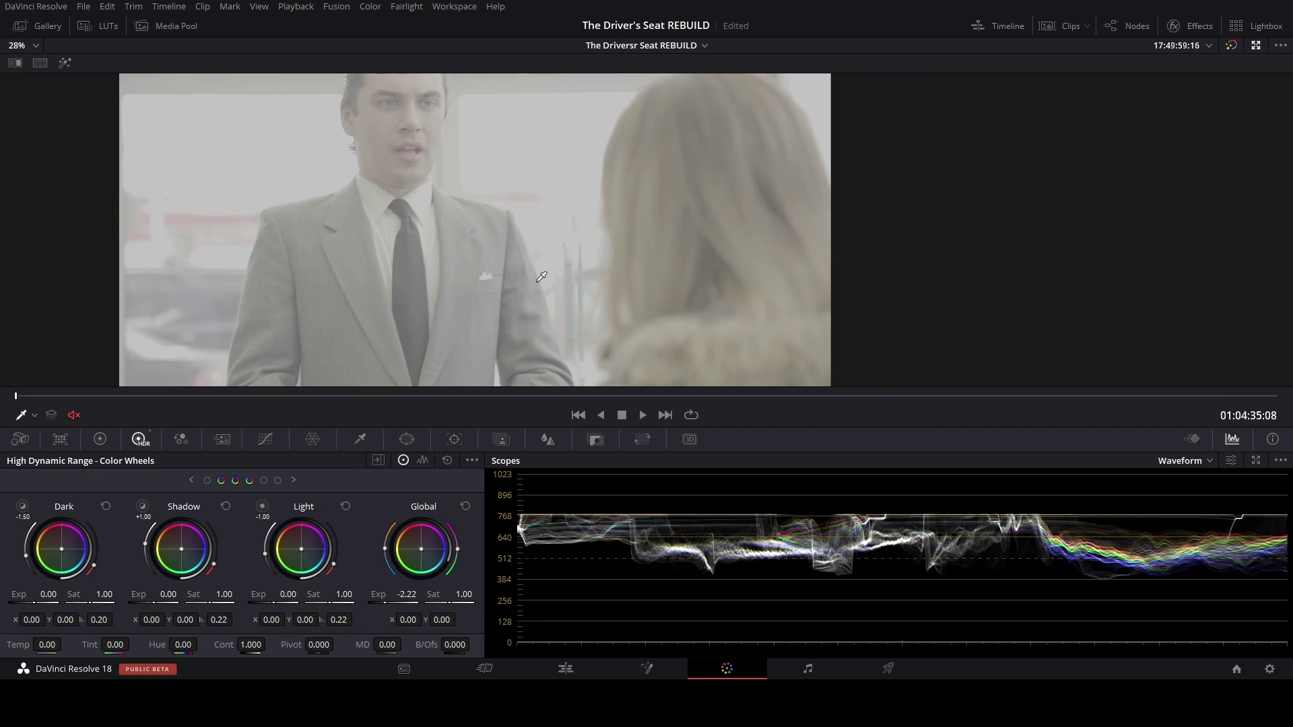
{"action": "scroll", "coordinate": [541, 276], "scroll_direction": "down", "scroll_amount": 2}
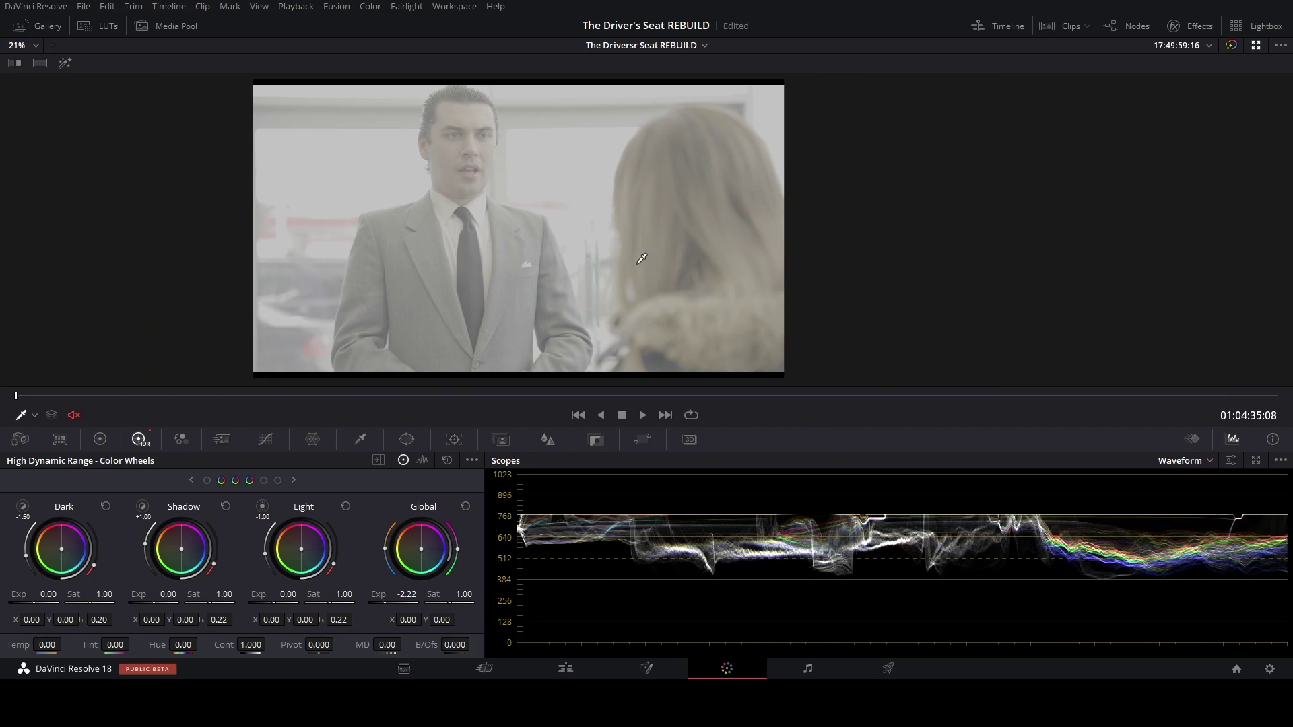
{"action": "left_click_drag", "start_coordinate": [464, 256], "coordinate": [517, 184]}
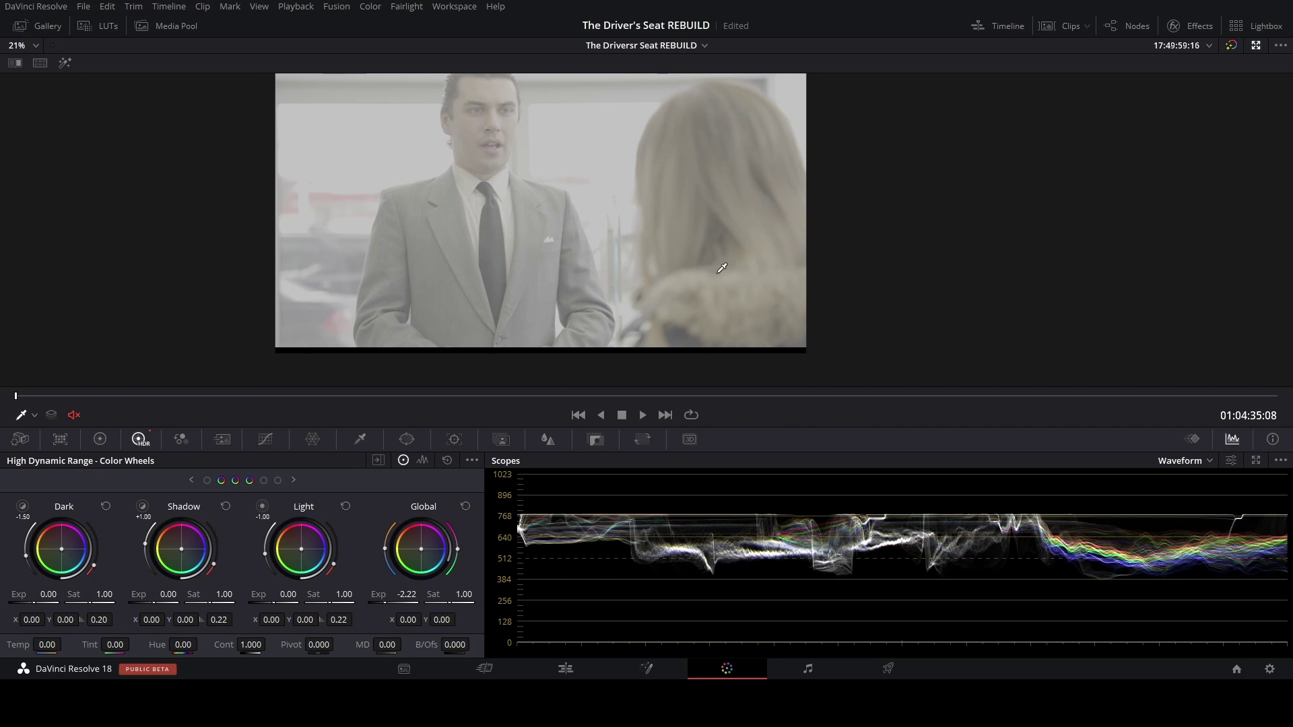
Examine the framing of the ungraded clip 65 in the enlarged viewer and return to the layout with clips and nodes
{"action": "left_click_drag", "start_coordinate": [458, 207], "coordinate": [533, 215]}
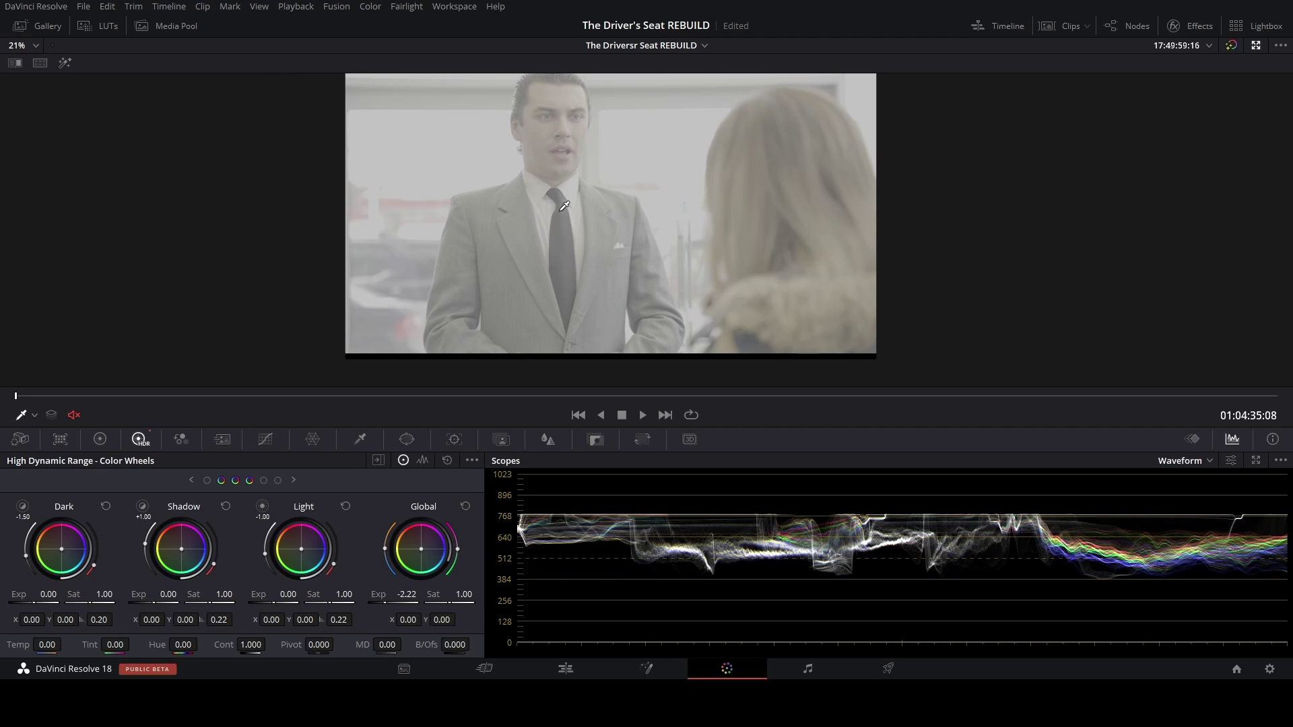
{"action": "scroll", "coordinate": [559, 205], "scroll_direction": "down", "scroll_amount": 2}
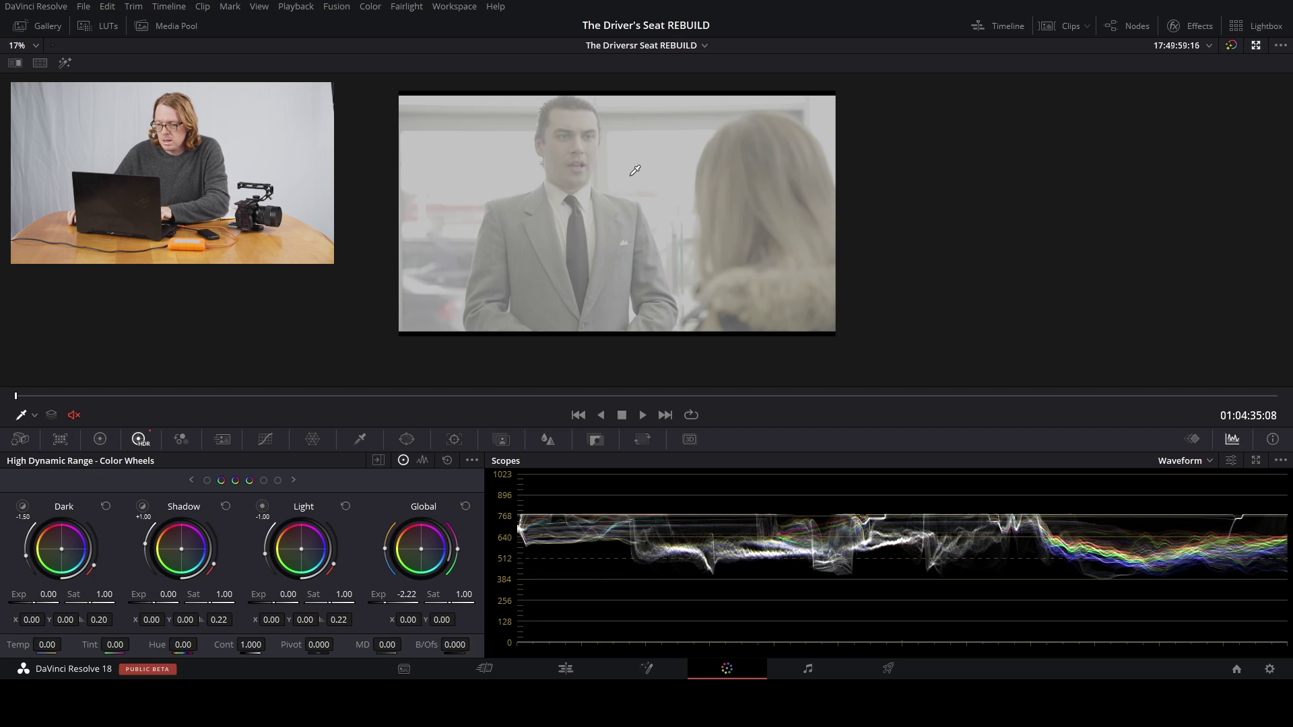
{"action": "key", "text": "alt+f"}
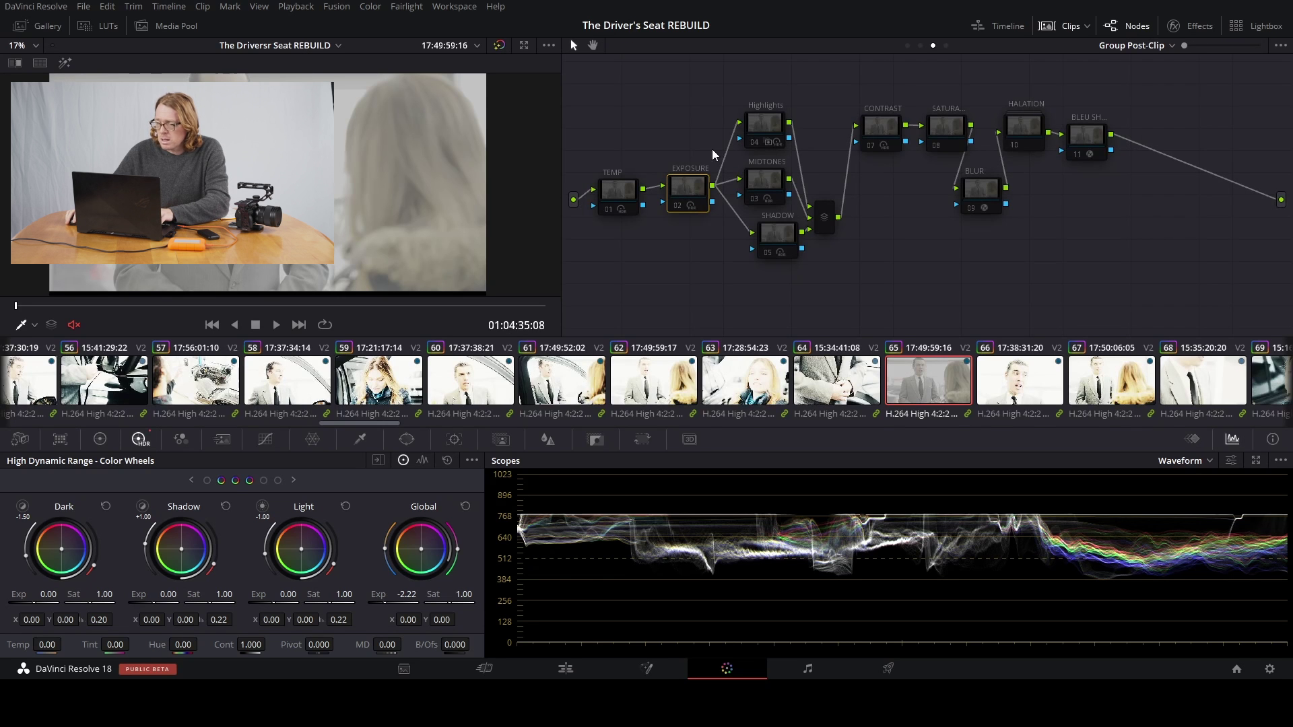
Highlight the whole Group Post-Clip node chain, from TEMP through BLEU SH…, to point out its structure
{"action": "left_click_drag", "start_coordinate": [667, 119], "coordinate": [1124, 274]}
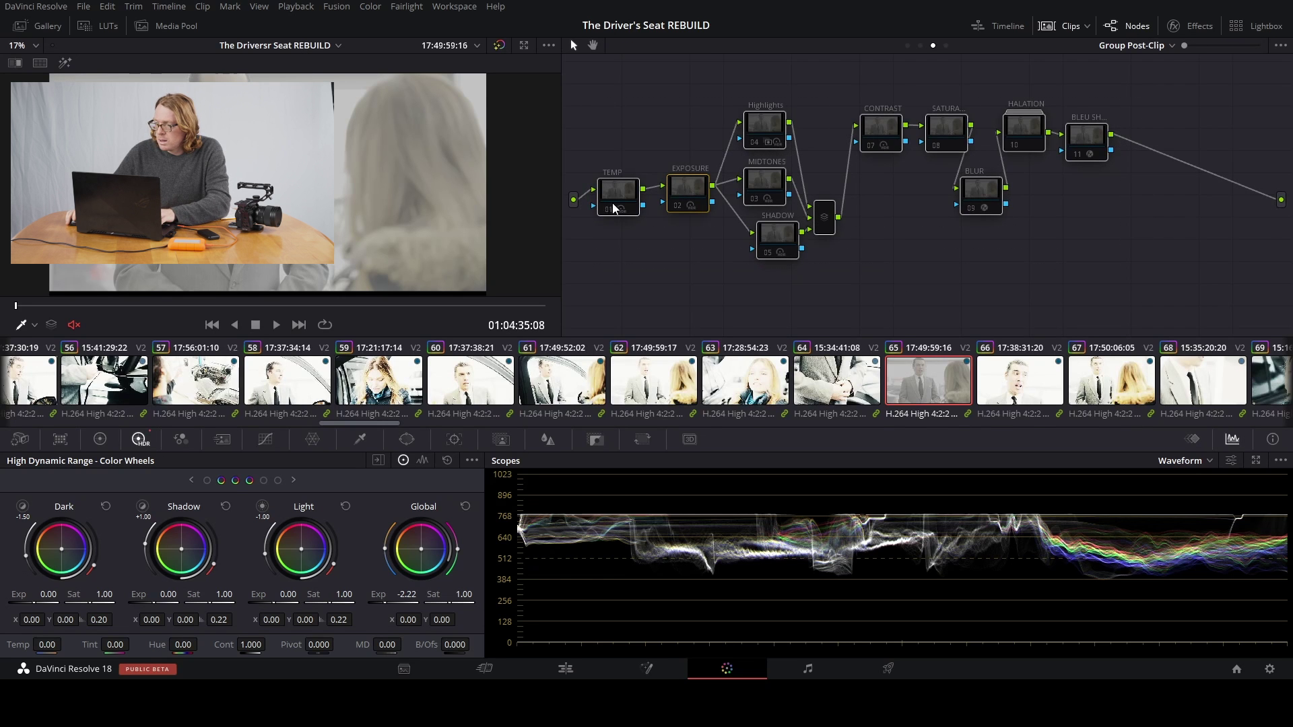
{"action": "left_click", "coordinate": [818, 79]}
{"action": "left_click_drag", "start_coordinate": [658, 119], "coordinate": [693, 123]}
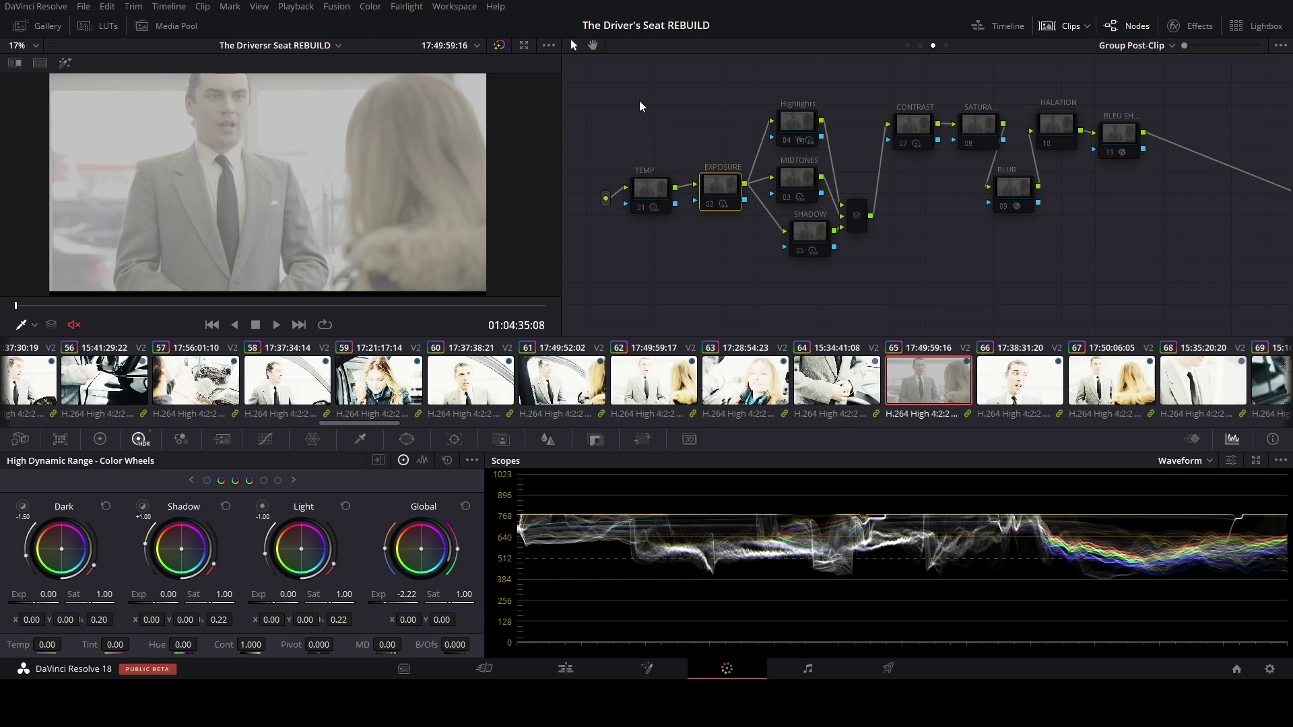
{"action": "left_click_drag", "start_coordinate": [610, 97], "coordinate": [1160, 268]}
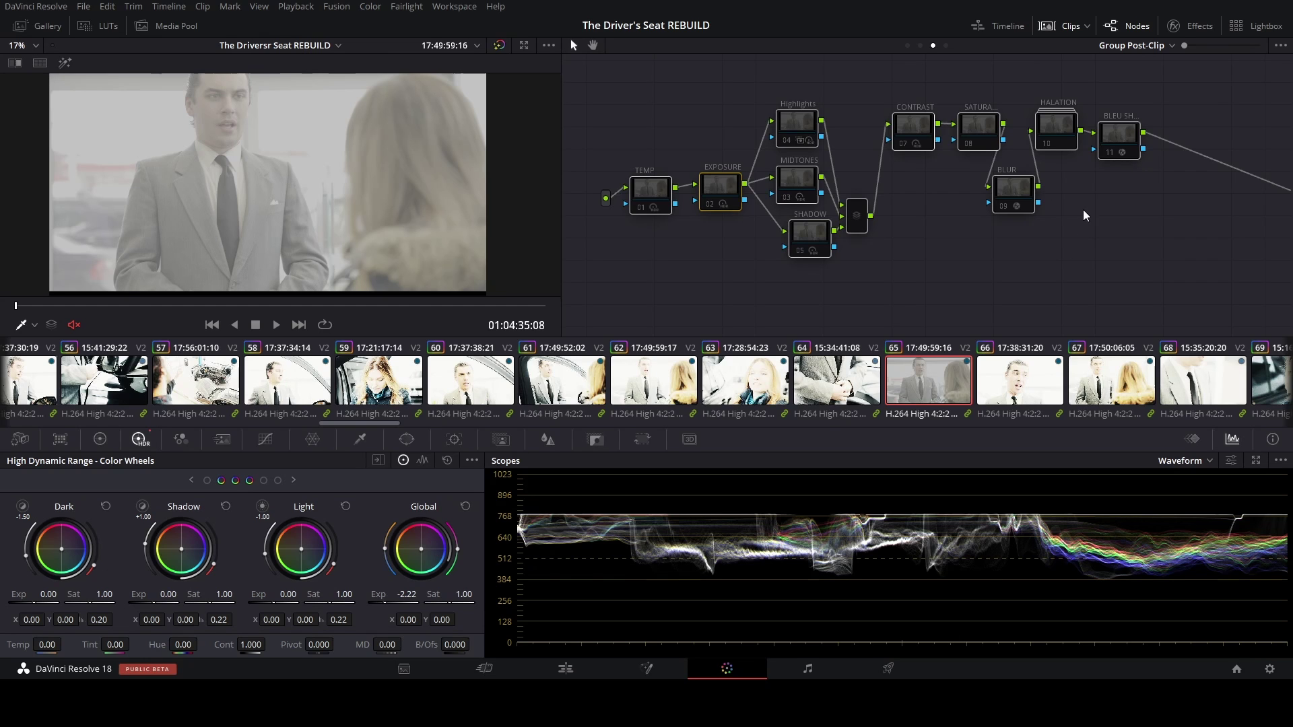
{"action": "left_click_drag", "start_coordinate": [594, 105], "coordinate": [1189, 249]}
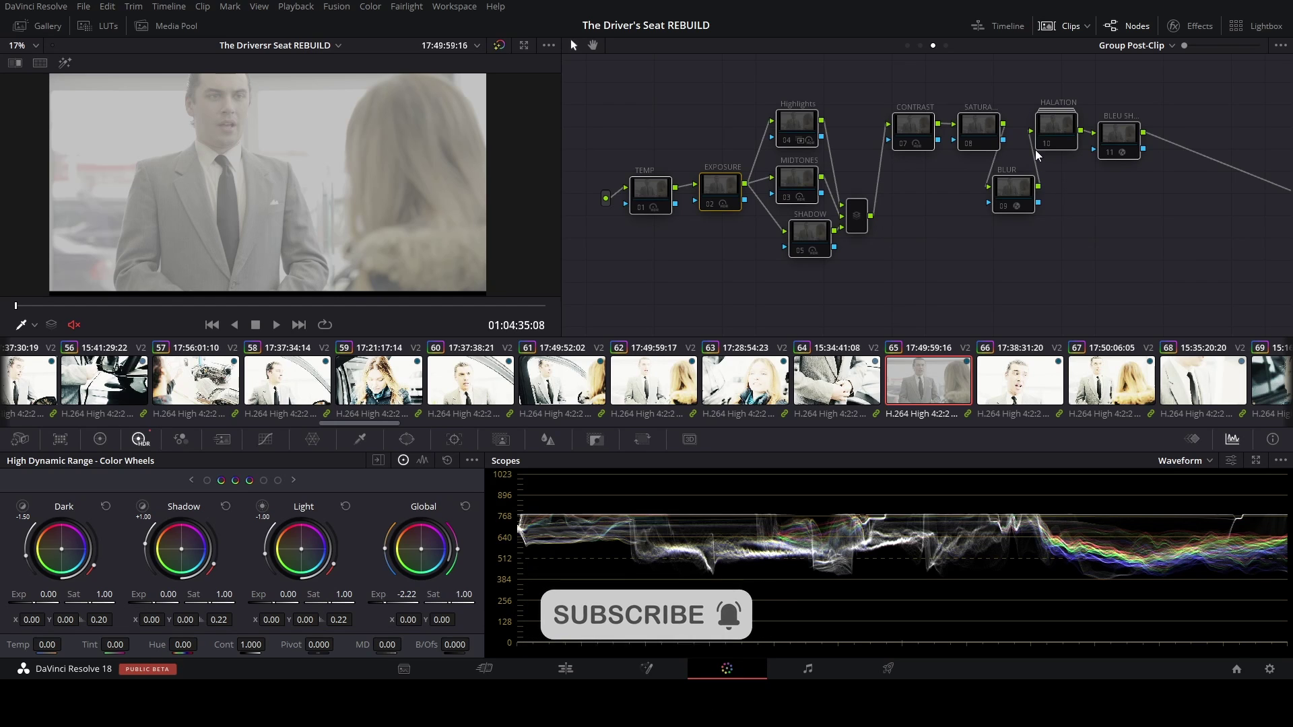
Re-enable the Timeline-level nodes, and return to the Group Post-Clip graph with the EXPOSURE node turned back on
{"action": "left_click", "coordinate": [1132, 45]}
{"action": "left_click", "coordinate": [1147, 93]}
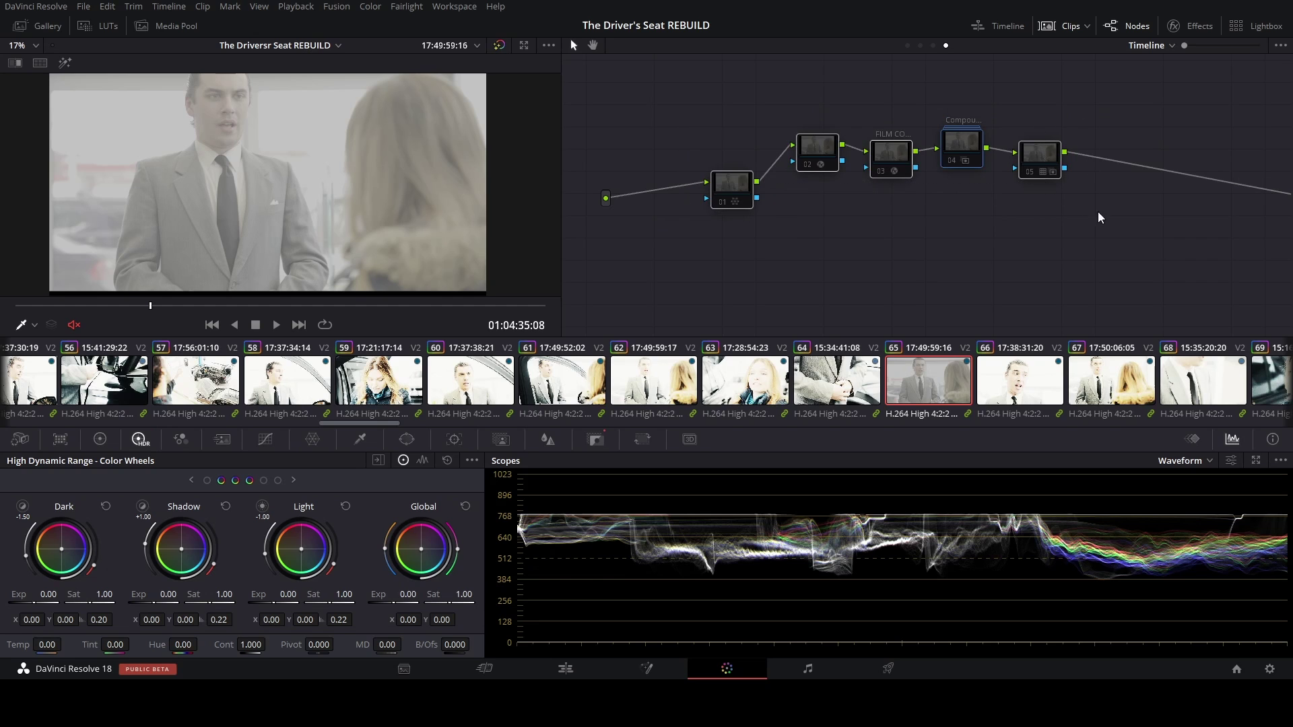
{"action": "left_click", "coordinate": [1146, 46]}
{"action": "left_click", "coordinate": [1166, 86]}
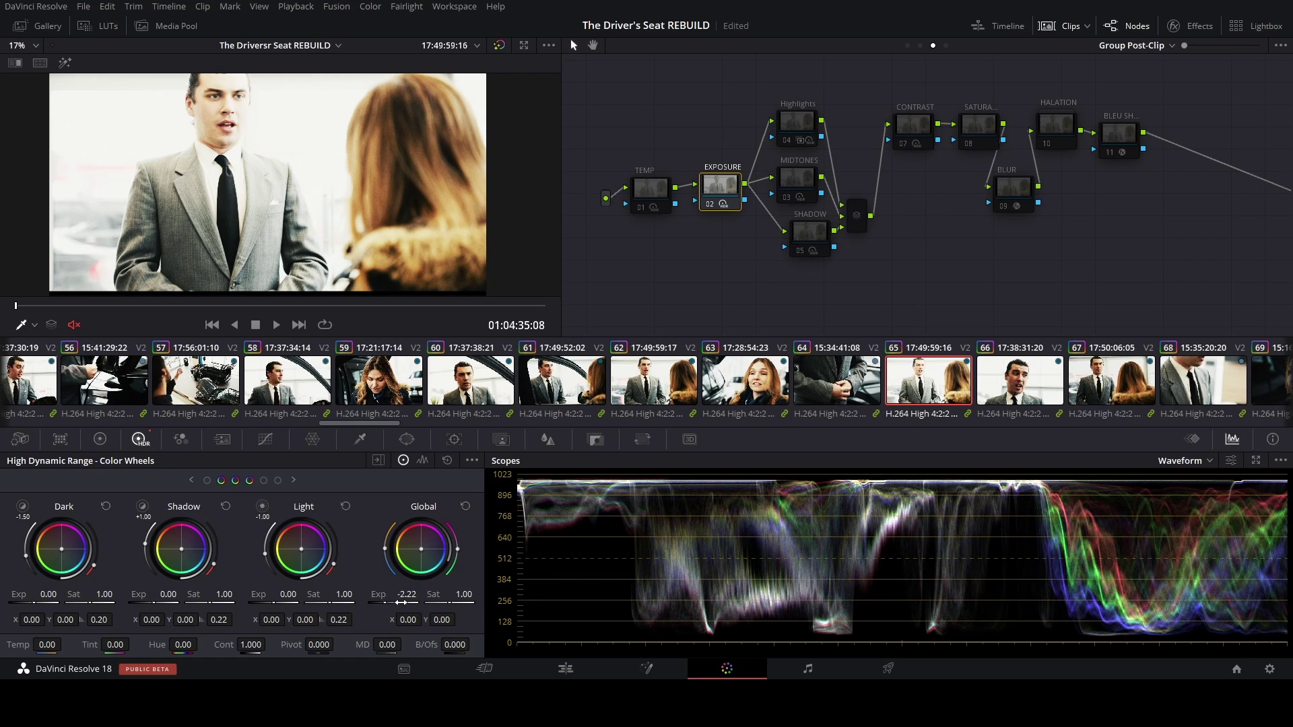
Re-enable the TEMP and Highlights nodes in the Group Post-Clip graph
{"action": "scroll", "coordinate": [246, 181], "scroll_direction": "down", "scroll_amount": 2}
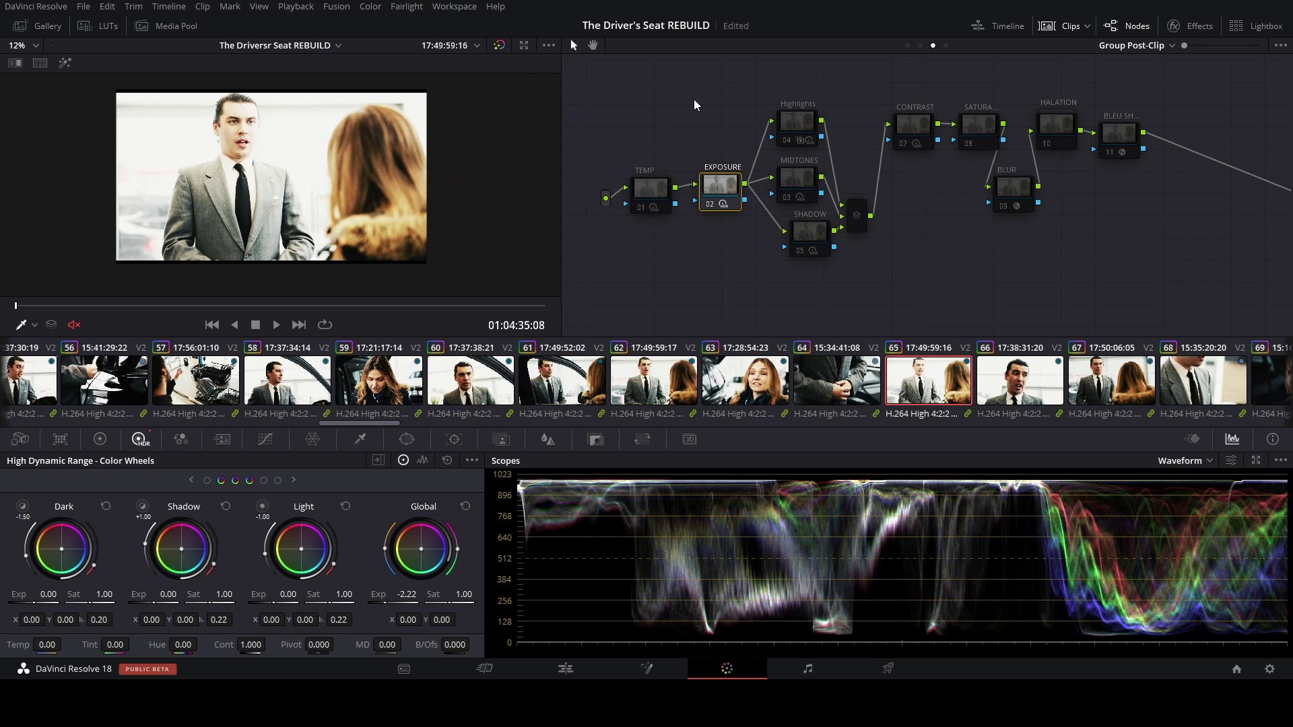
{"action": "left_click", "coordinate": [664, 201]}
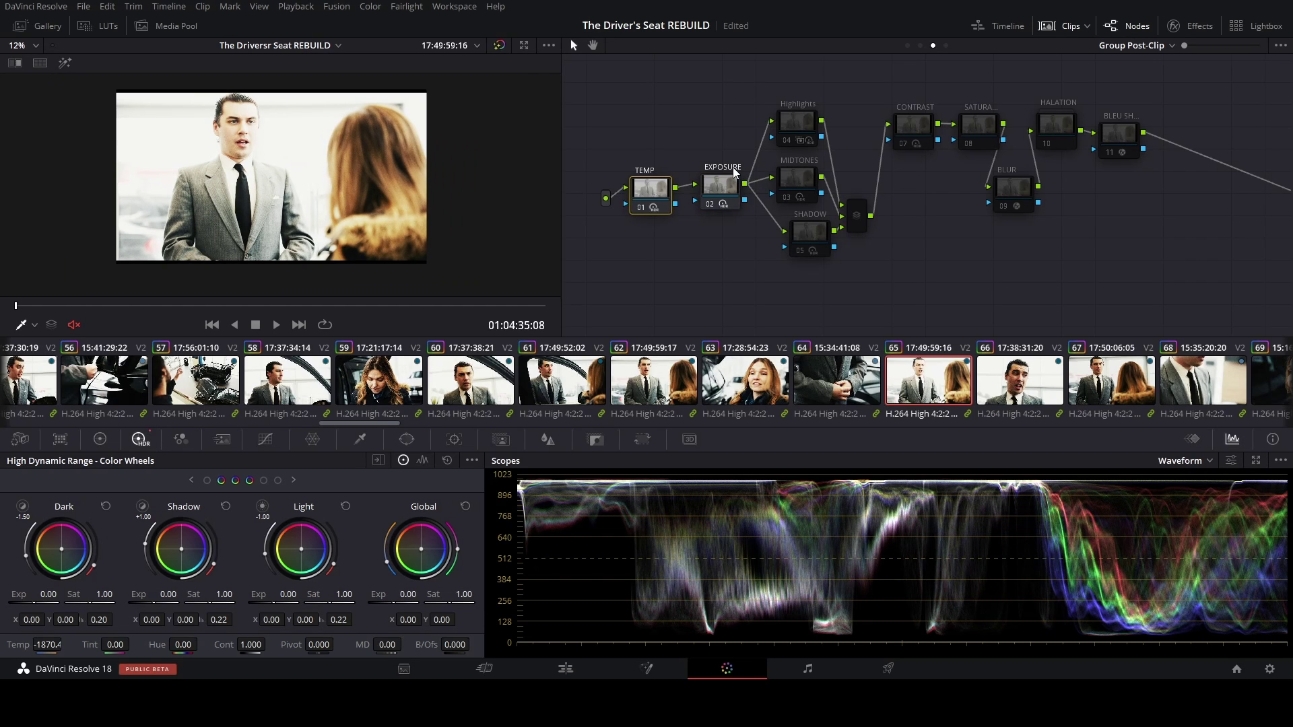
{"action": "left_click", "coordinate": [802, 119]}
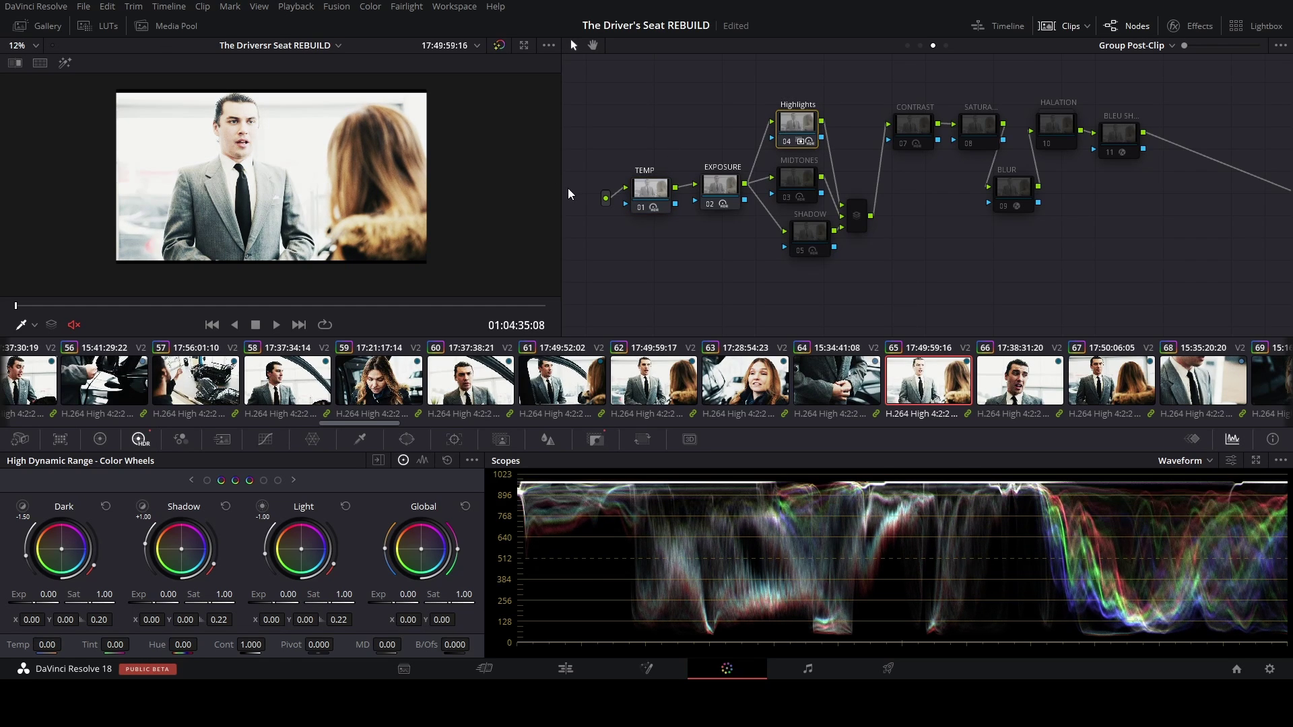
Inspect the man's face and the bright background in an enlarged viewer with the Highlights node active
{"action": "key", "text": "alt+f"}
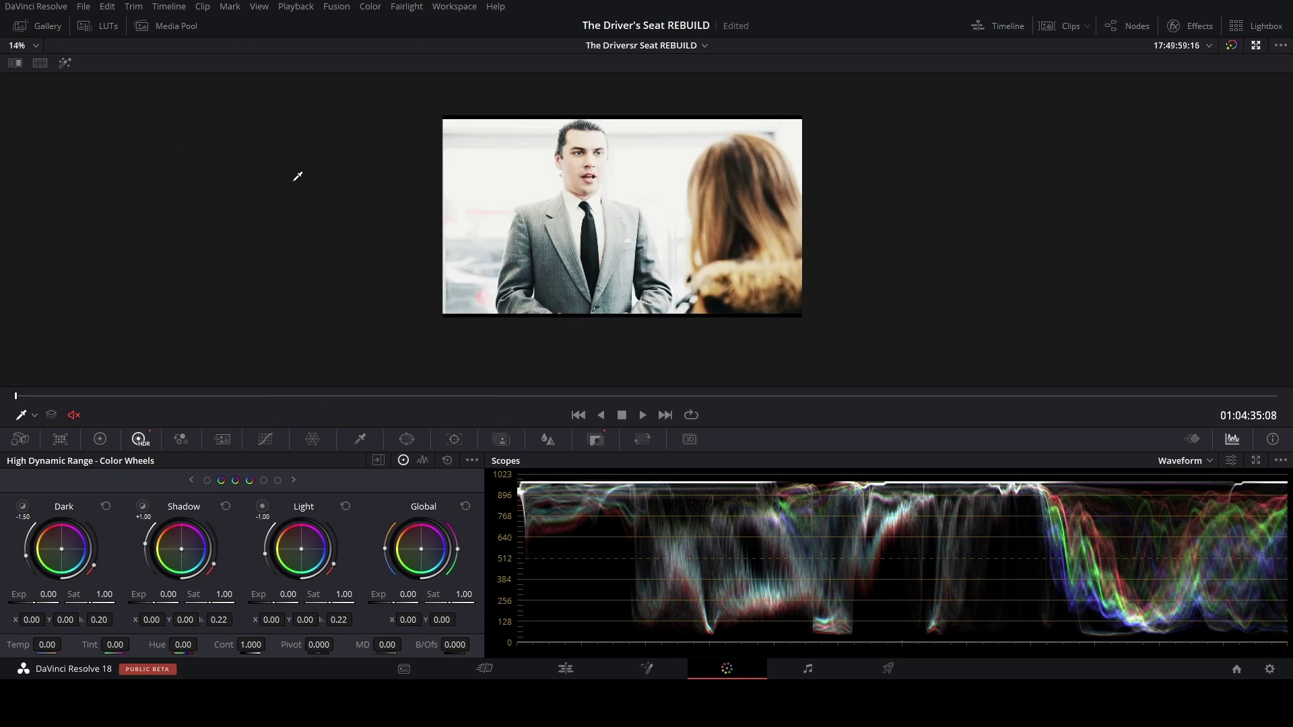
{"action": "scroll", "coordinate": [480, 210], "scroll_direction": "up", "scroll_amount": 3}
{"action": "scroll", "coordinate": [480, 211], "scroll_direction": "down", "scroll_amount": 1}
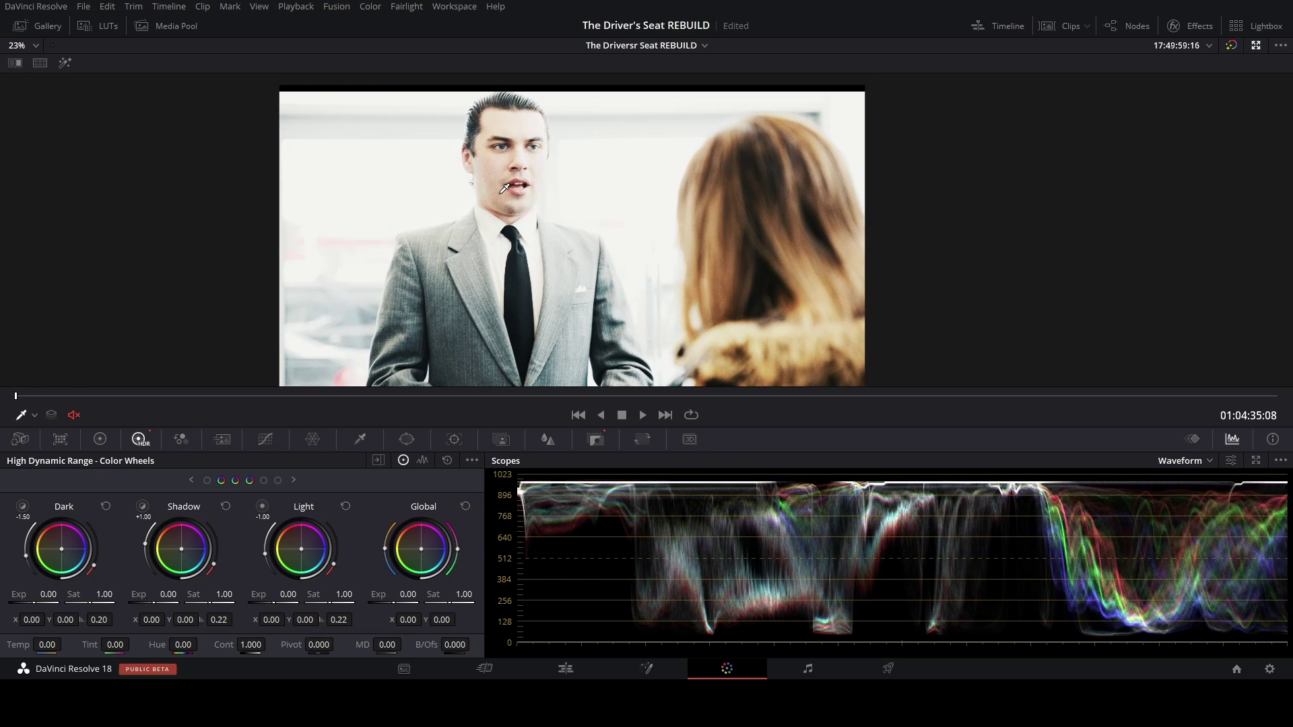
{"action": "key", "text": "alt+f"}
Re-enable the MIDTONES and SHADOW nodes and save the project
{"action": "left_click", "coordinate": [765, 187]}
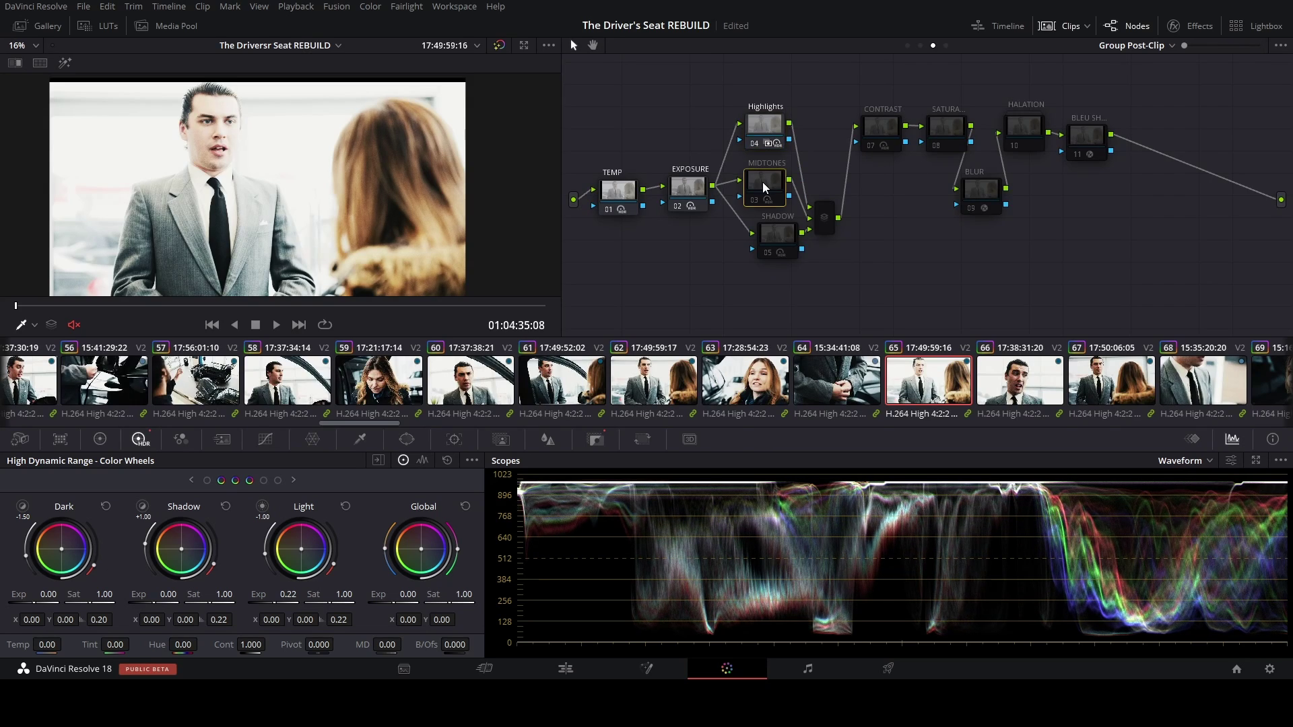
{"action": "left_click", "coordinate": [789, 234]}
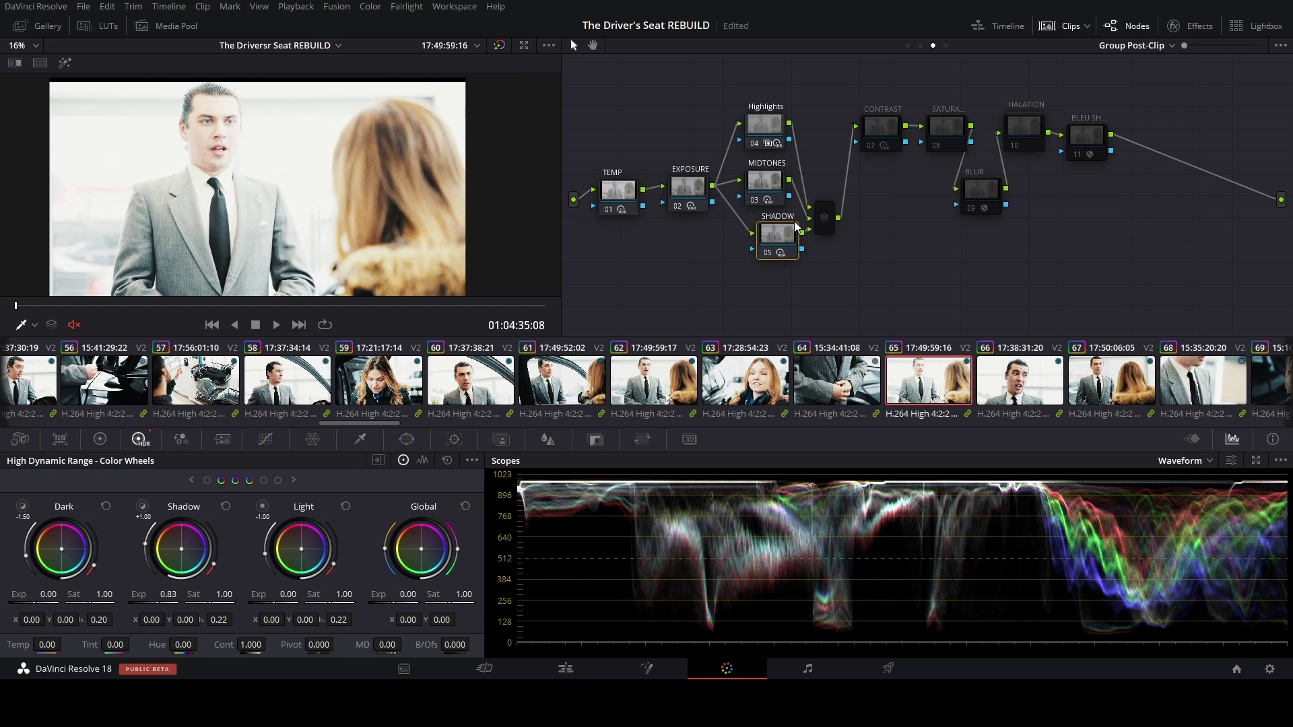
{"action": "key", "text": "ctrl+s"}
Toggle the SHADOW and EXPOSURE nodes off and on to compare their effect on the image and waveform
{"action": "key", "text": "ctrl+d"}
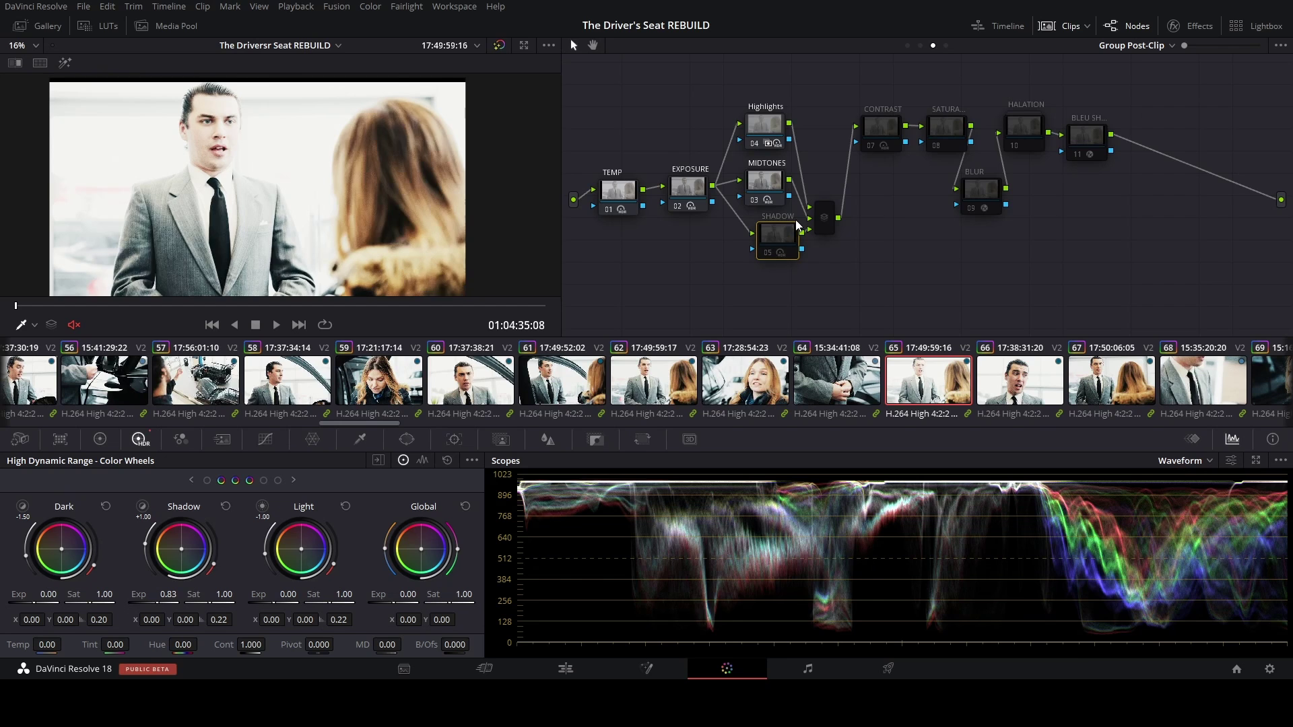
{"action": "key", "text": "ctrl+d"}
{"action": "left_click", "coordinate": [689, 185]}
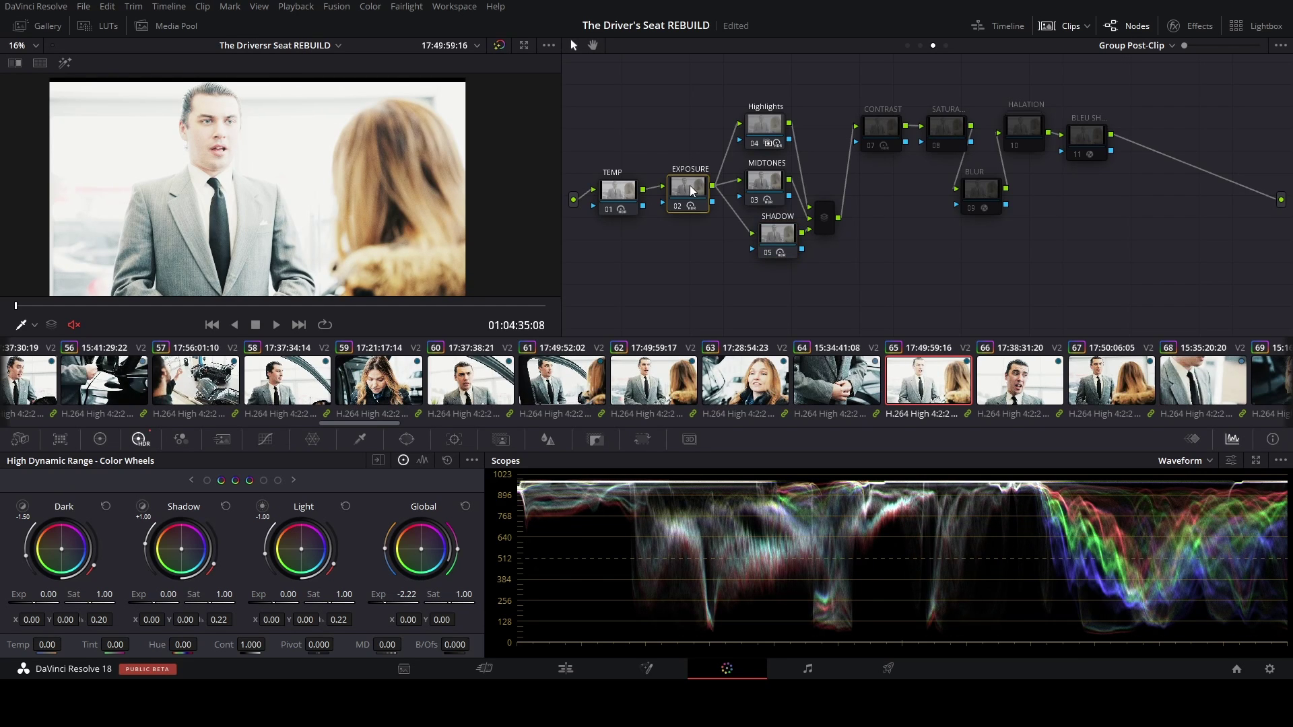
{"action": "key", "text": "ctrl+d"}
{"action": "key", "text": "ctrl+d"}
{"action": "left_click", "coordinate": [778, 235]}
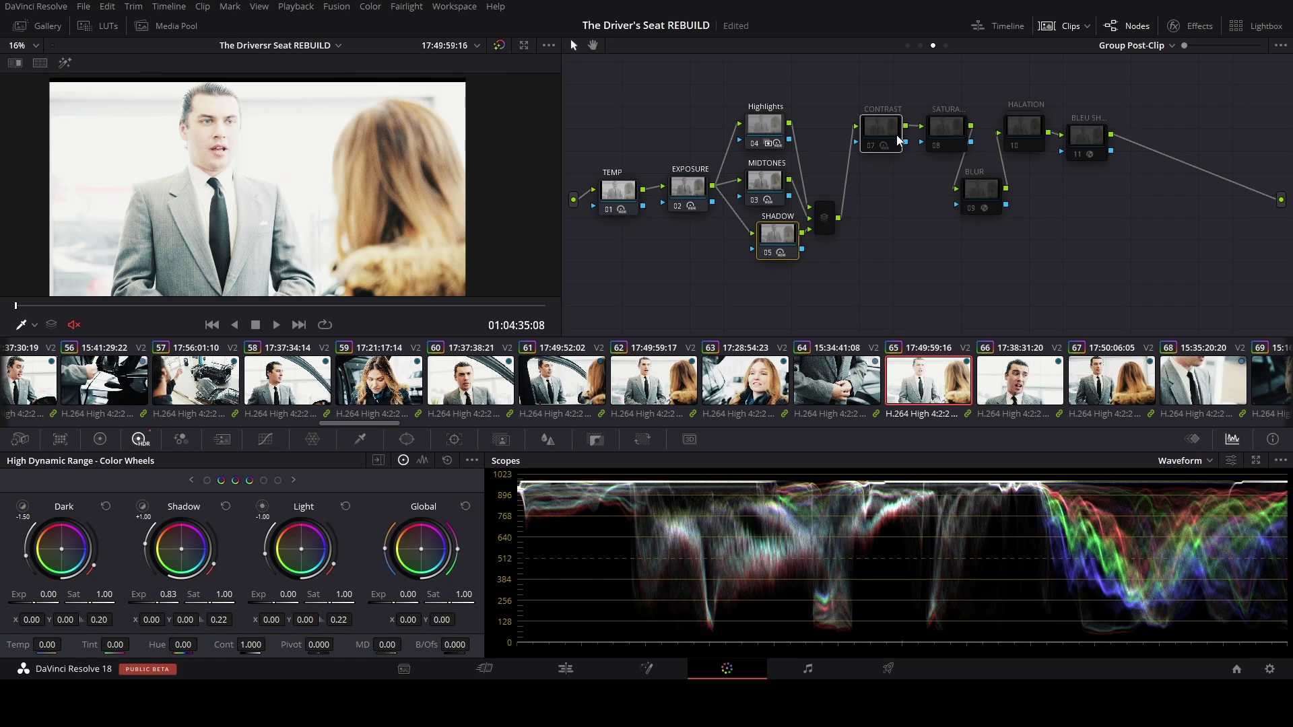
{"action": "key", "text": "ctrl+d"}
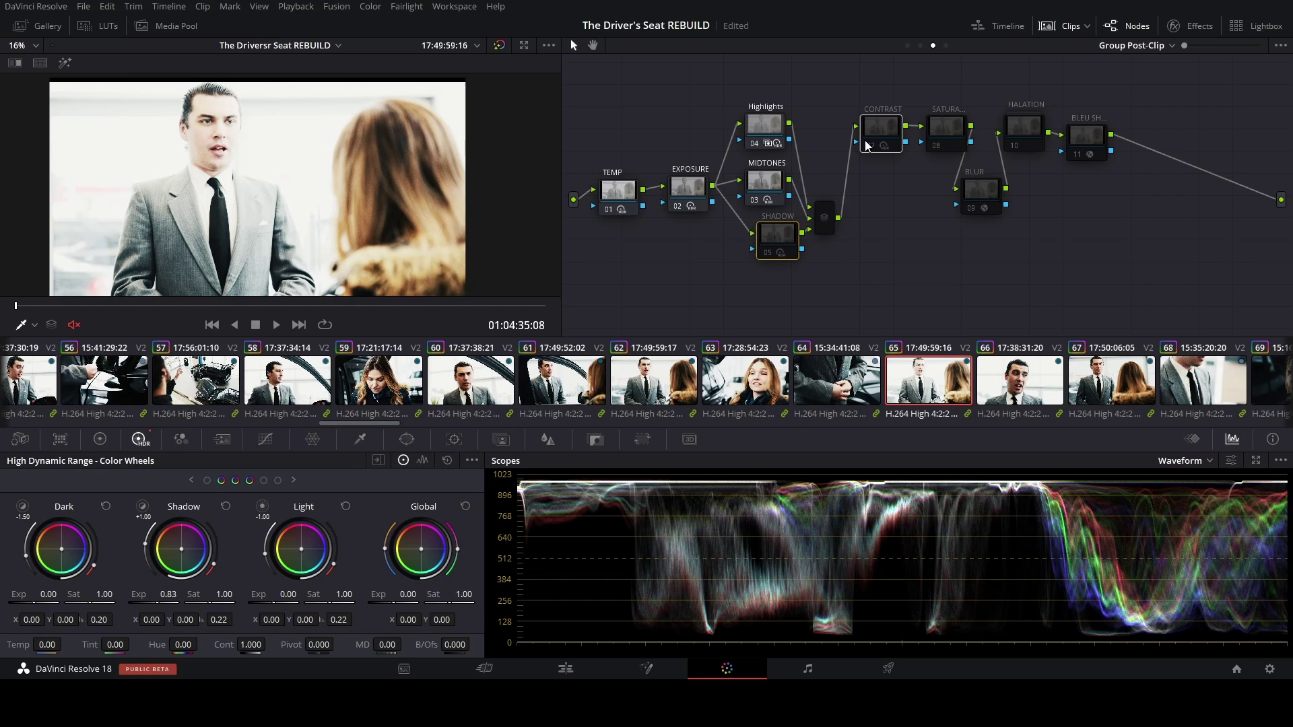
{"action": "key", "text": "ctrl+d"}
Re-enable the CONTRAST node, toggling it off and on to compare its effect on the waveform
{"action": "left_click", "coordinate": [881, 123]}
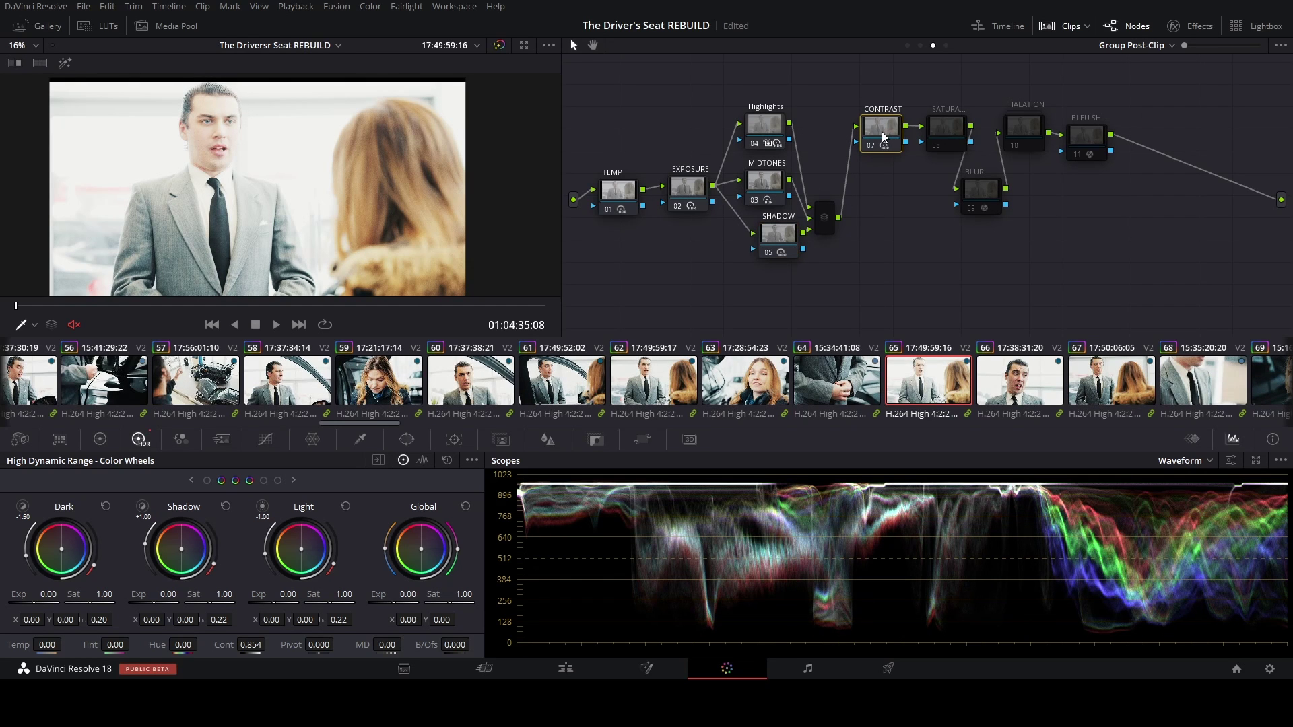
{"action": "key", "text": "ctrl+d"}
{"action": "key", "text": "ctrl+d"}
{"action": "key", "text": "ctrl+d"}
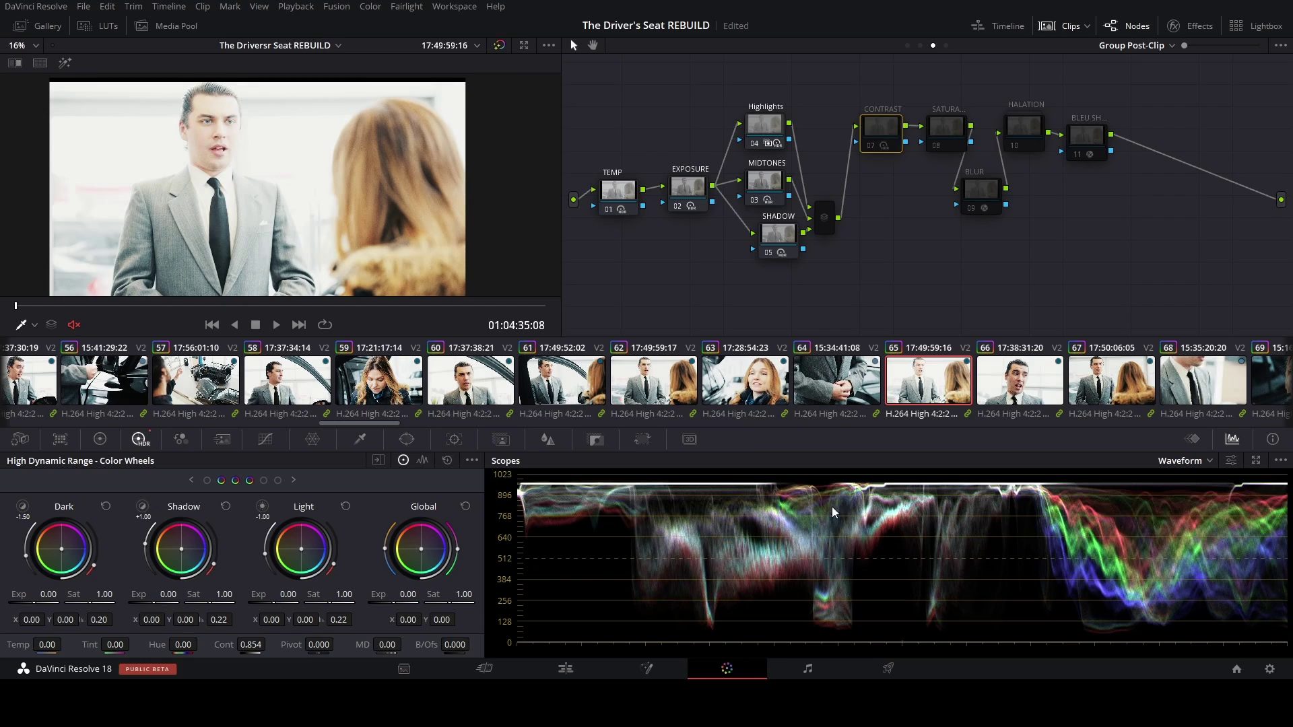
{"action": "key", "text": "ctrl+d"}
{"action": "key", "text": "ctrl+d"}
{"action": "key", "text": "ctrl+d"}
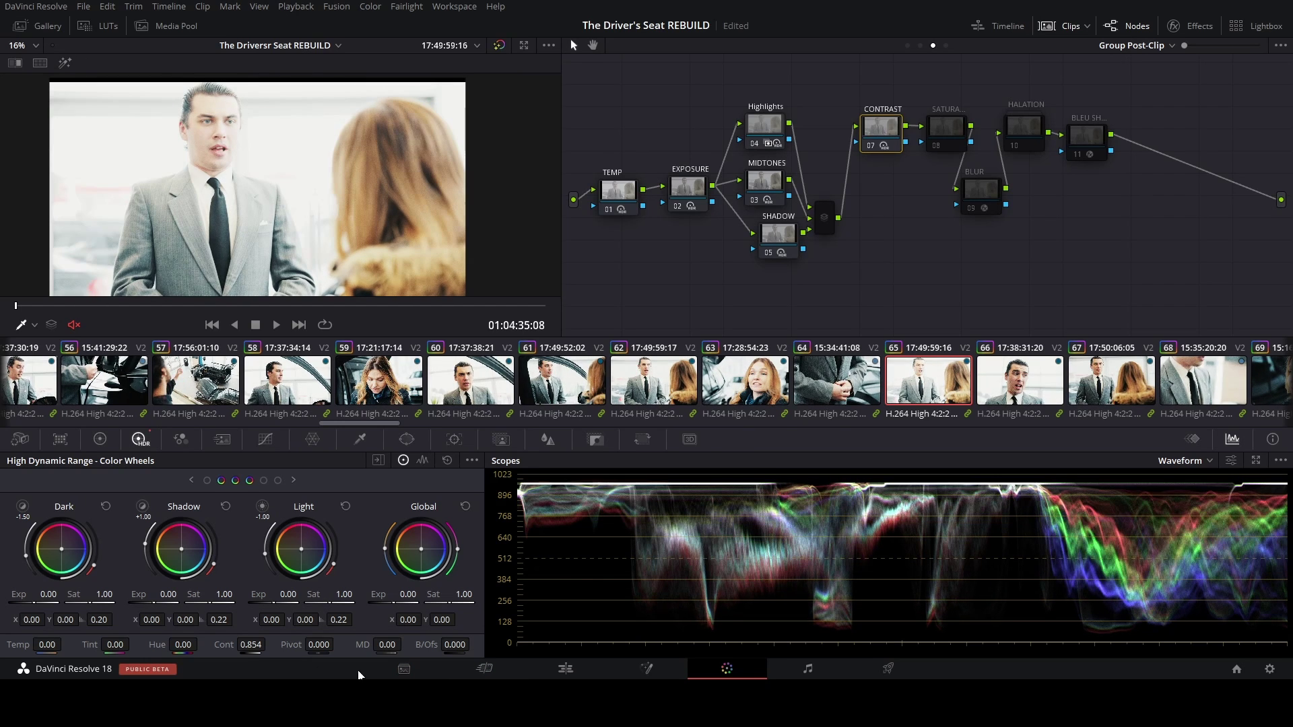
Re-enable the saturation node after CONTRAST, toggling it off and on to compare its effect
{"action": "left_click", "coordinate": [940, 140]}
{"action": "key", "text": "ctrl+d"}
{"action": "key", "text": "ctrl+d"}
{"action": "key", "text": "ctrl+d"}
{"action": "key", "text": "ctrl+d"}
{"action": "key", "text": "ctrl+d"}
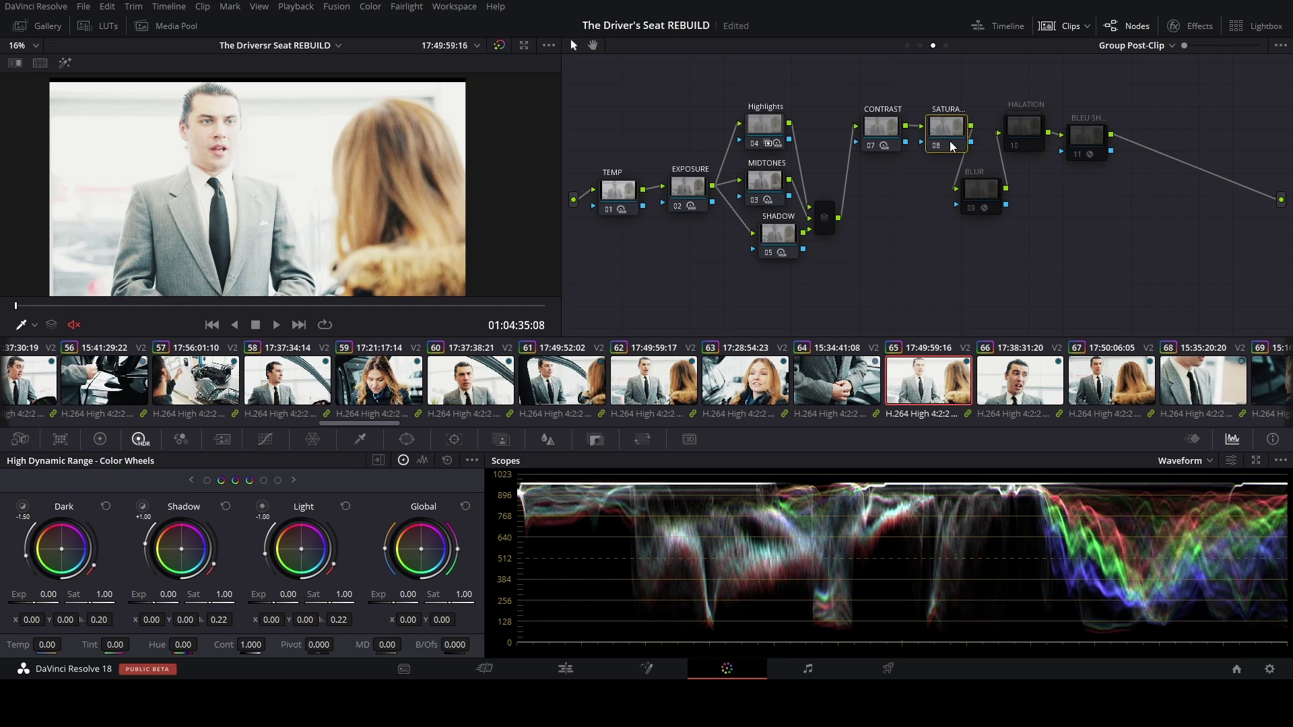
Tidy the node graph by moving CONTRAST, saturation, BLUR, HALATION and BLEU SH… into a compact row
{"action": "left_click_drag", "start_coordinate": [882, 127], "coordinate": [838, 142]}
{"action": "left_click_drag", "start_coordinate": [954, 124], "coordinate": [903, 139]}
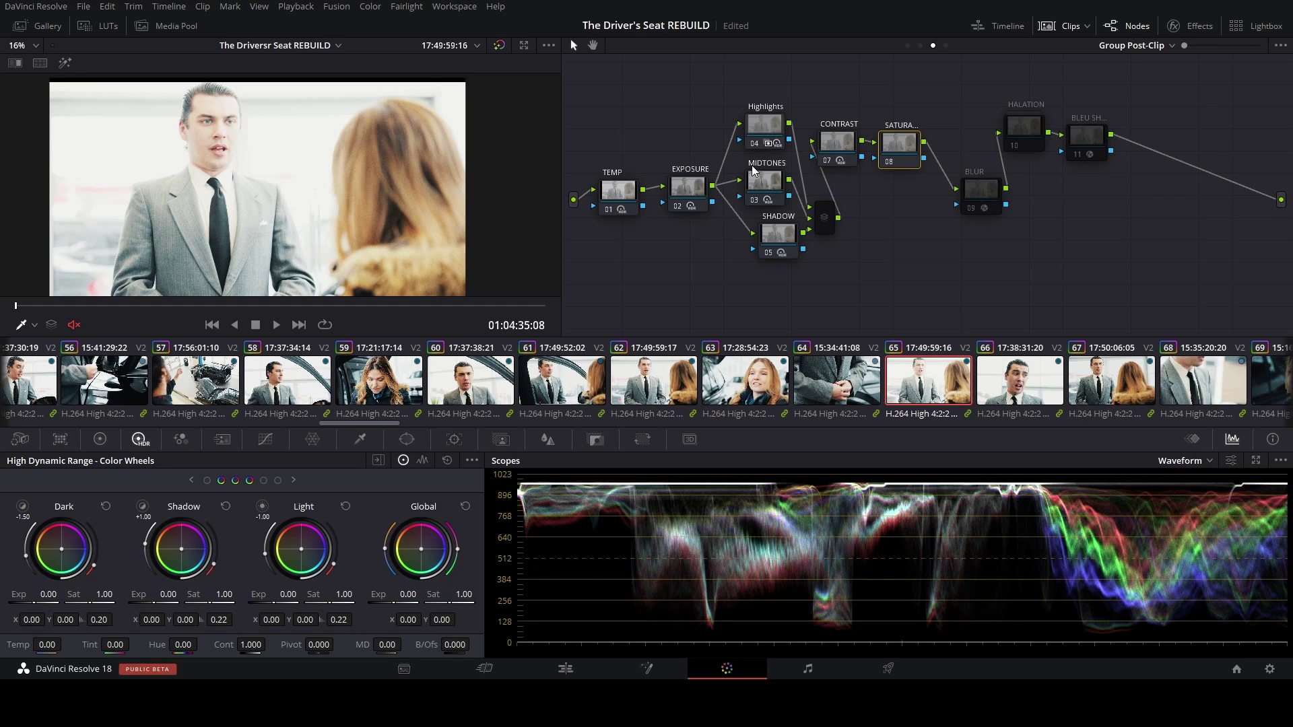
{"action": "left_click_drag", "start_coordinate": [971, 179], "coordinate": [961, 167]}
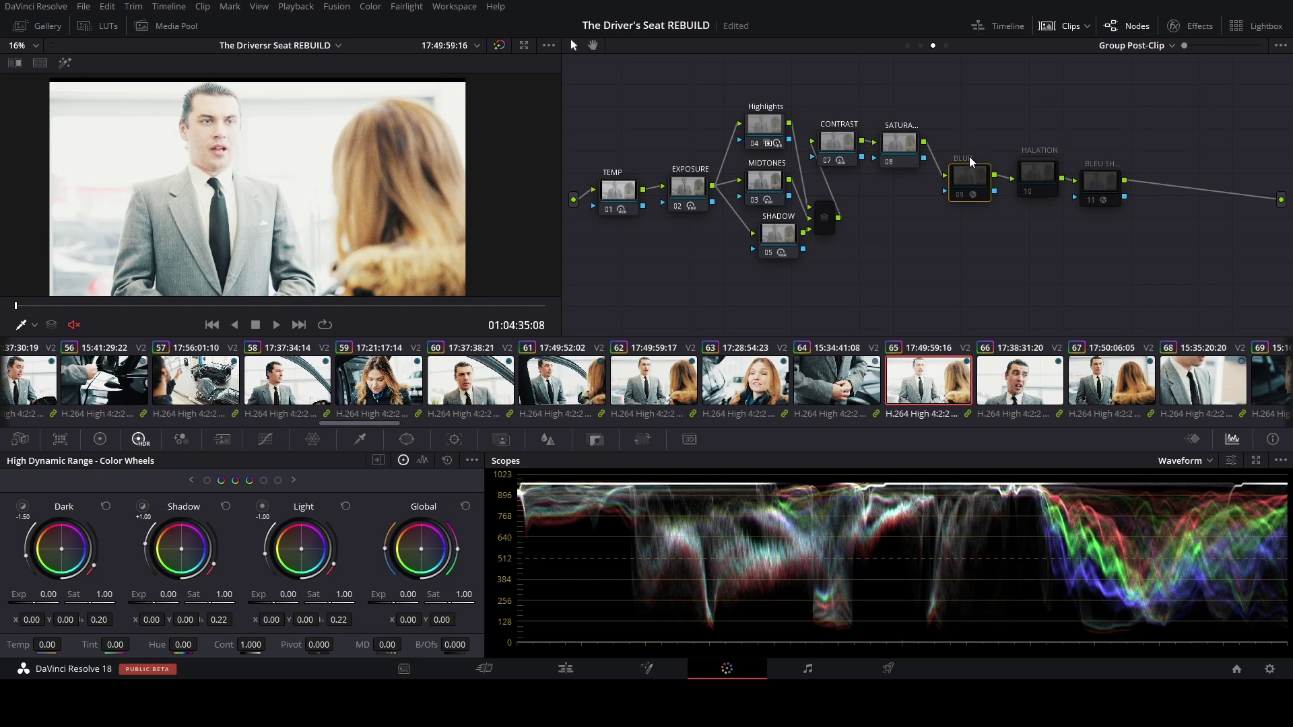
Re-enable the BLUR node, comparing its on and off states up close on the man's face
{"action": "key", "text": "ctrl+d"}
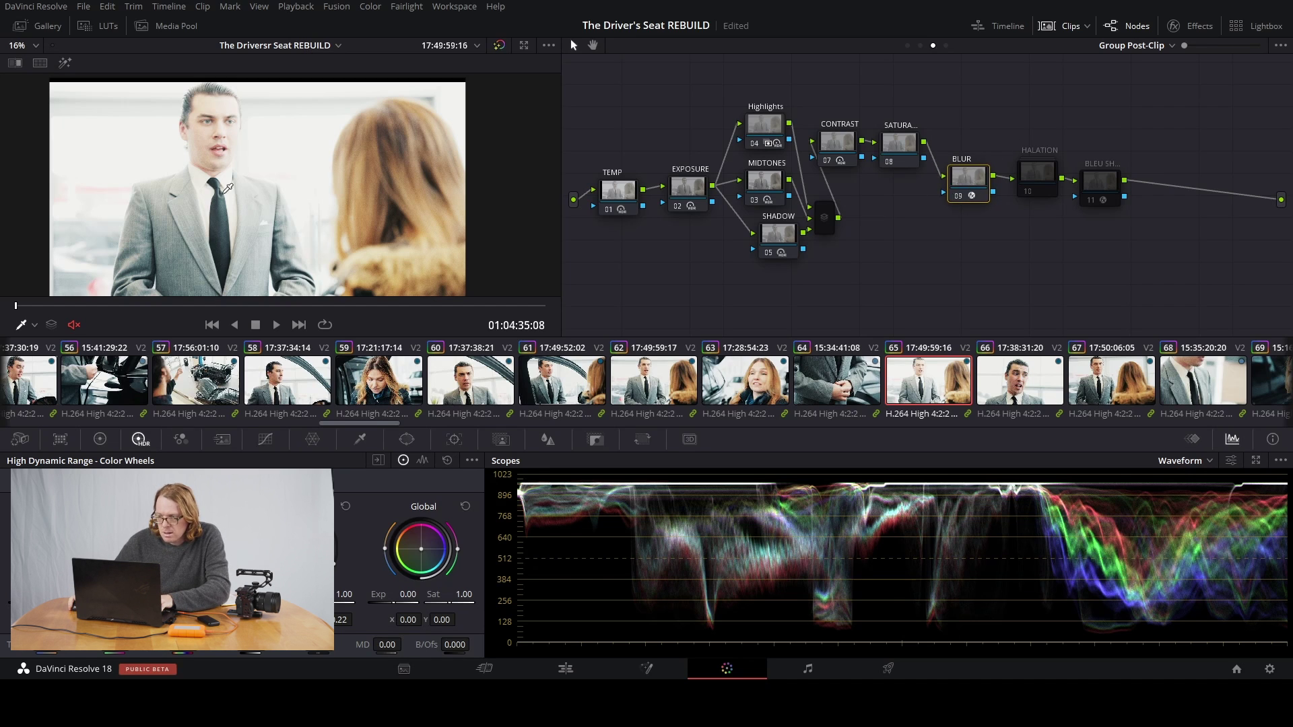
{"action": "key", "text": "alt+f"}
{"action": "scroll", "coordinate": [642, 213], "scroll_direction": "up", "scroll_amount": 3}
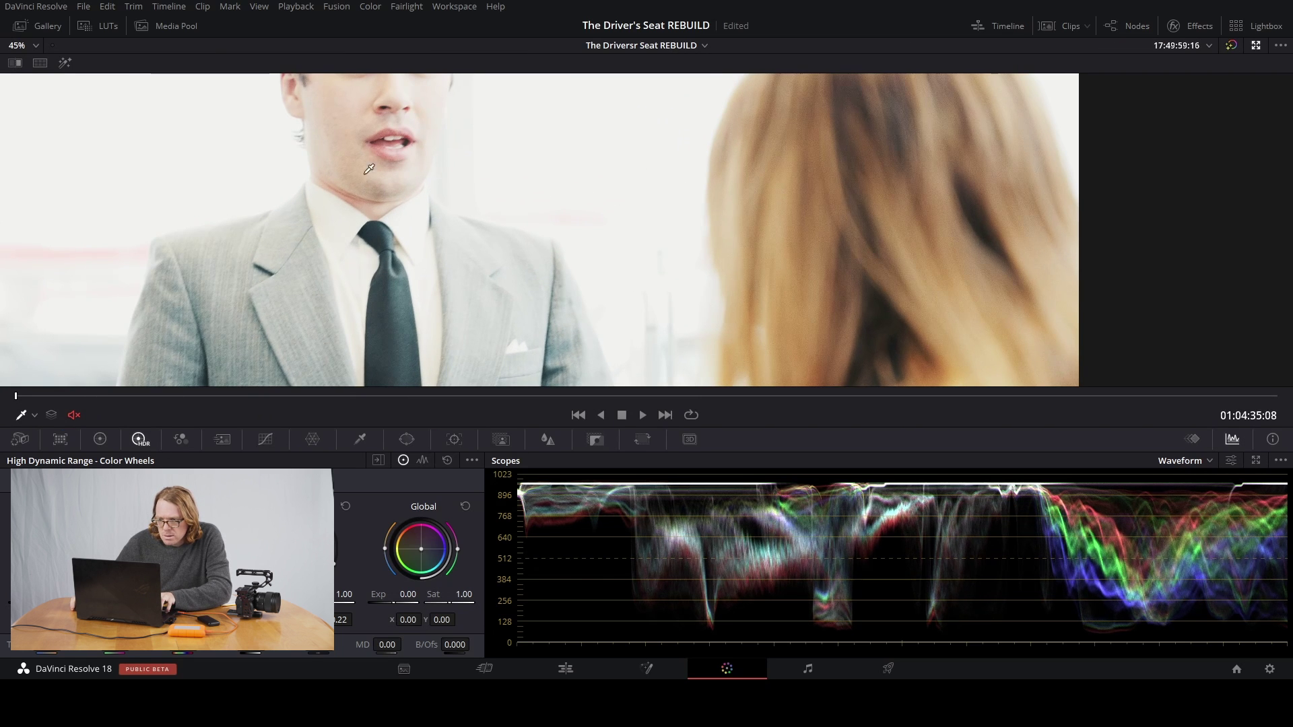
{"action": "scroll", "coordinate": [441, 190], "scroll_direction": "up", "scroll_amount": 4}
{"action": "left_click_drag", "start_coordinate": [279, 203], "coordinate": [615, 240]}
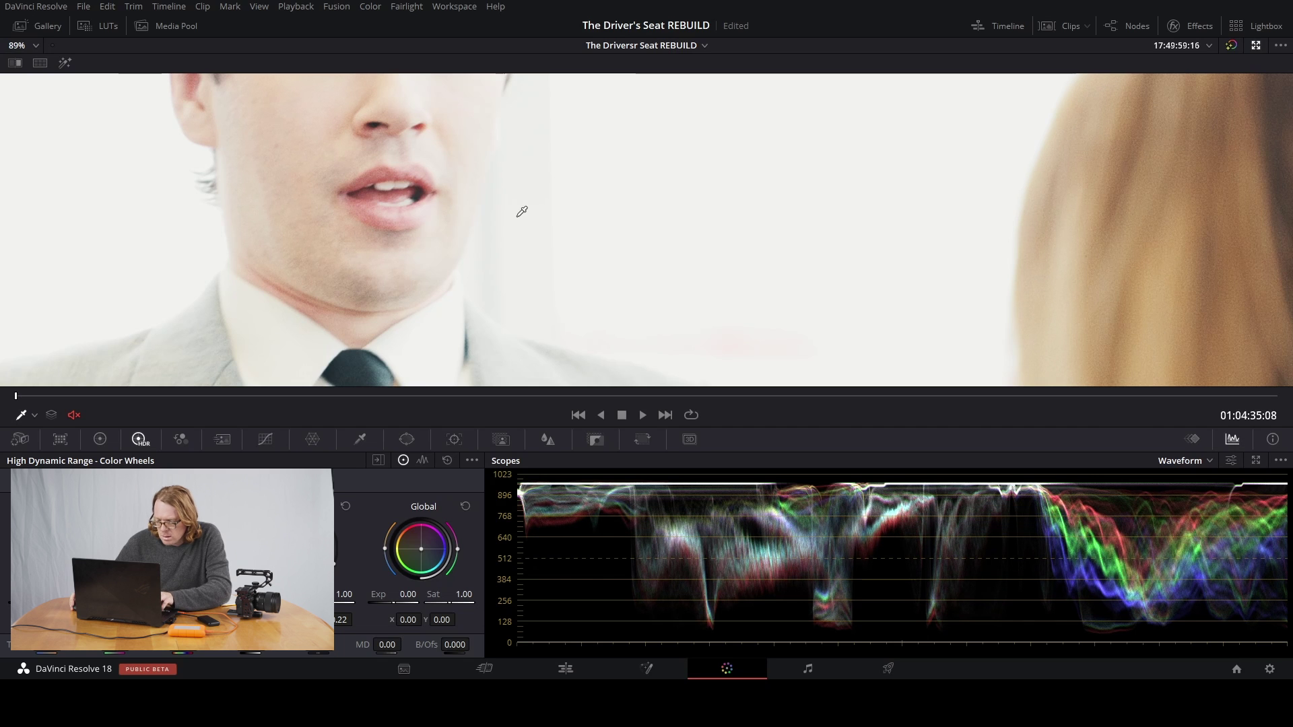
{"action": "scroll", "coordinate": [557, 243], "scroll_direction": "down", "scroll_amount": 5}
{"action": "key", "text": "alt+f"}
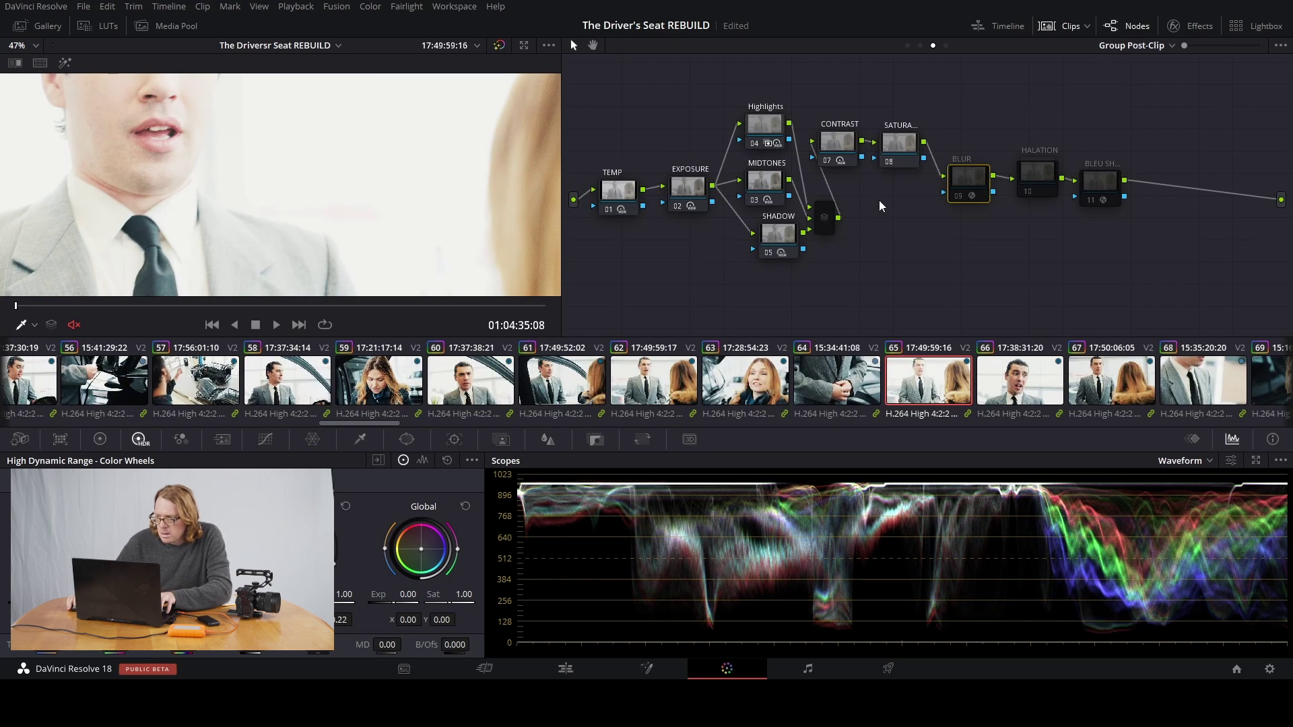
{"action": "key", "text": "ctrl+d"}
Re-enable the HALATION node with the viewer framed on the man's face and hair edges
{"action": "left_click", "coordinate": [1029, 172]}
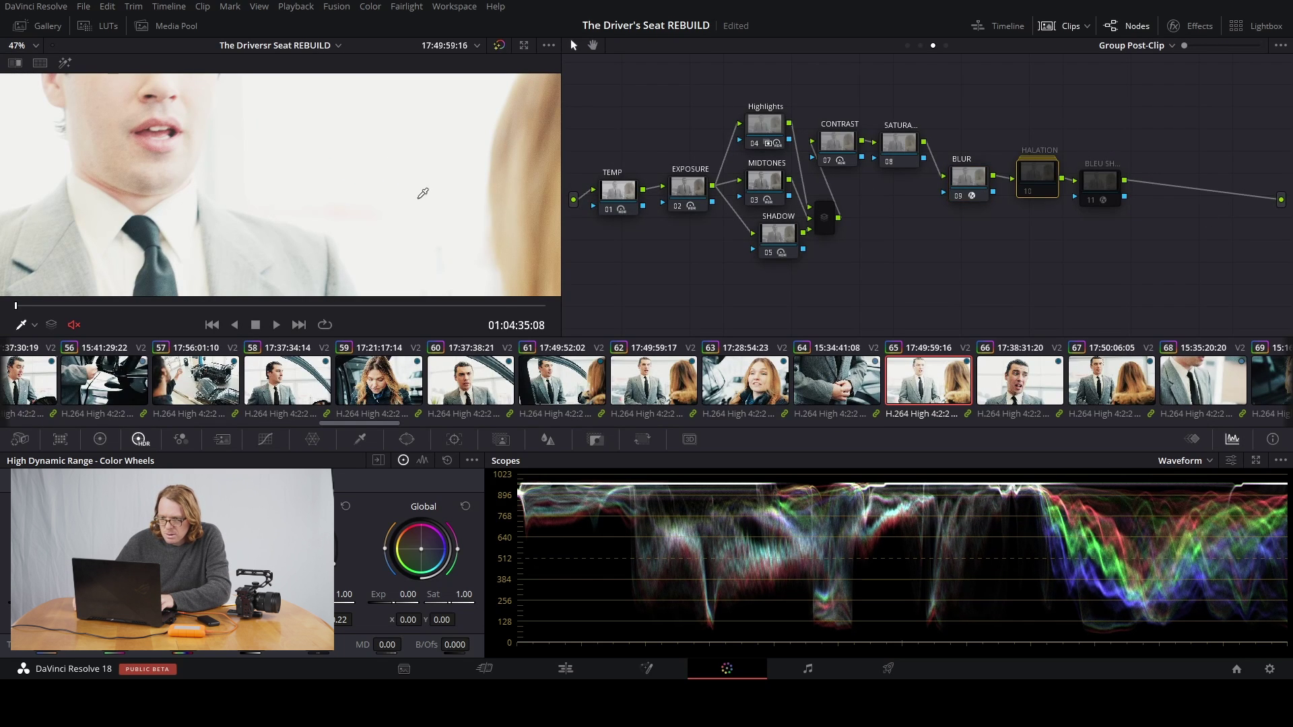
{"action": "left_click_drag", "start_coordinate": [205, 129], "coordinate": [439, 224]}
{"action": "left_click_drag", "start_coordinate": [386, 120], "coordinate": [253, 179]}
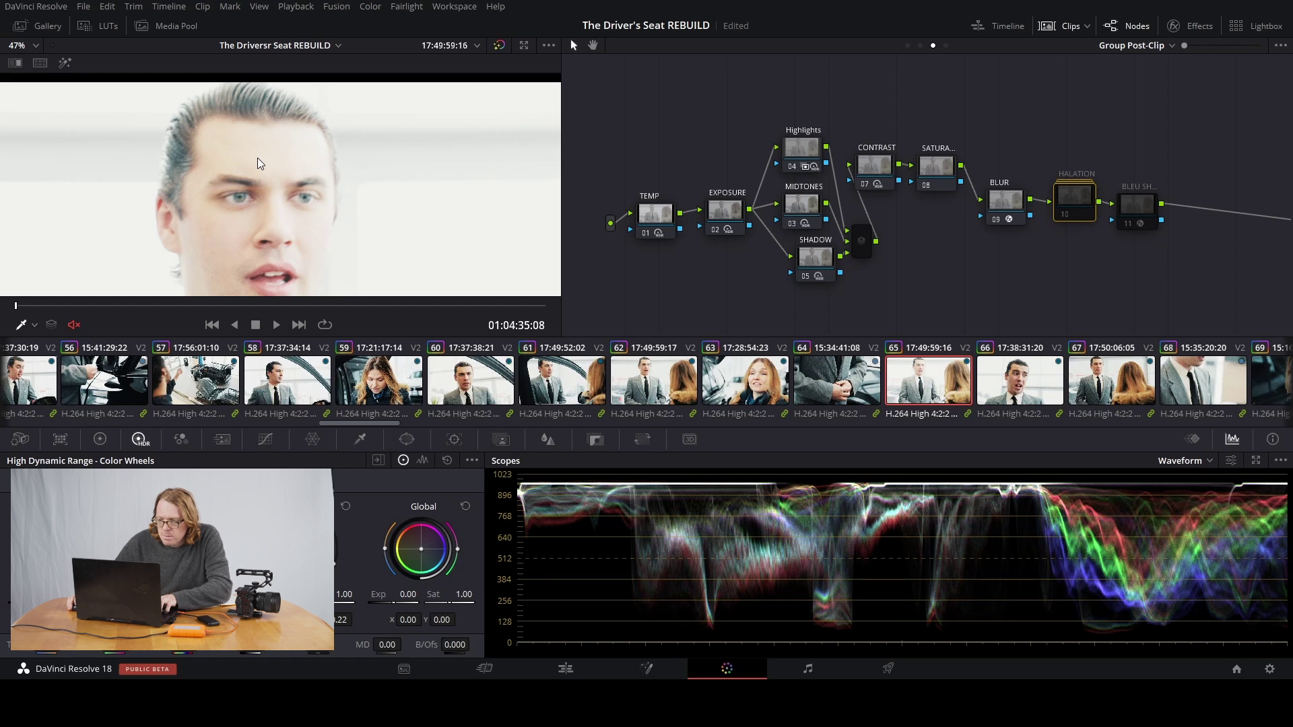
{"action": "key", "text": "ctrl+d"}
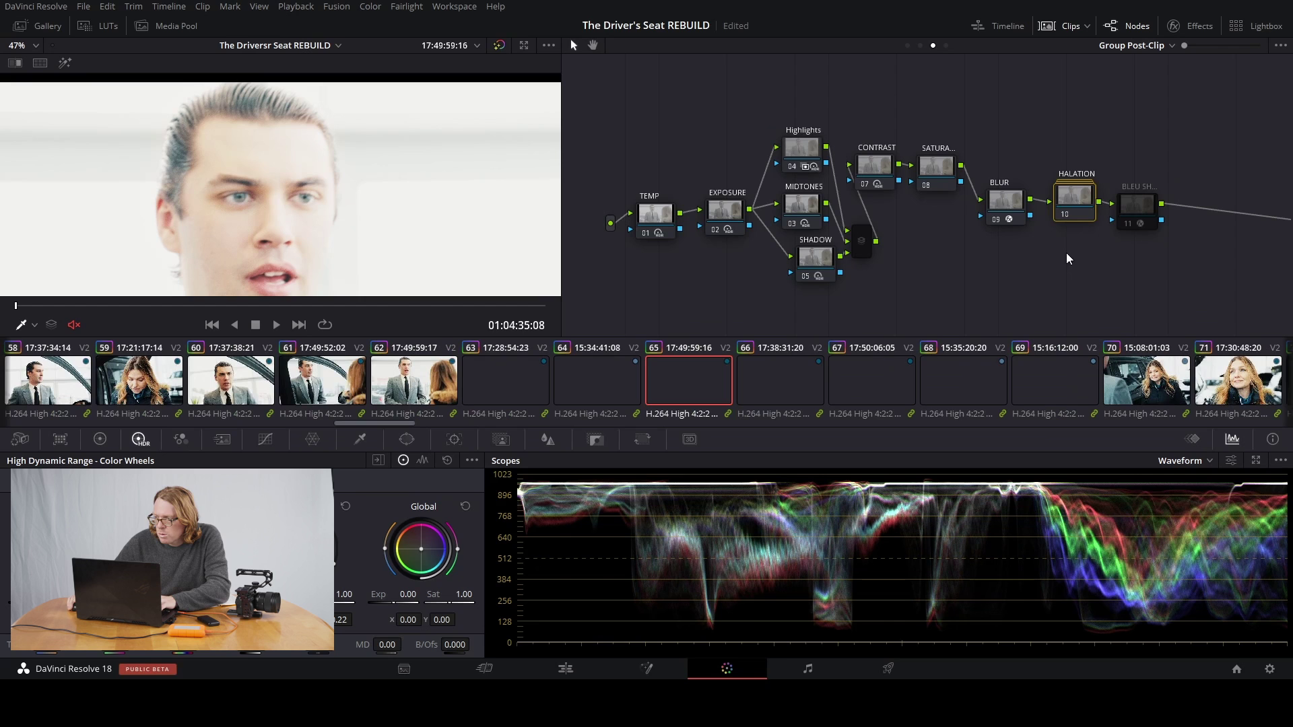
Re-enable the BLEU SH… node after HALATION with the man's upper body framed in the viewer
{"action": "left_click", "coordinate": [1132, 202]}
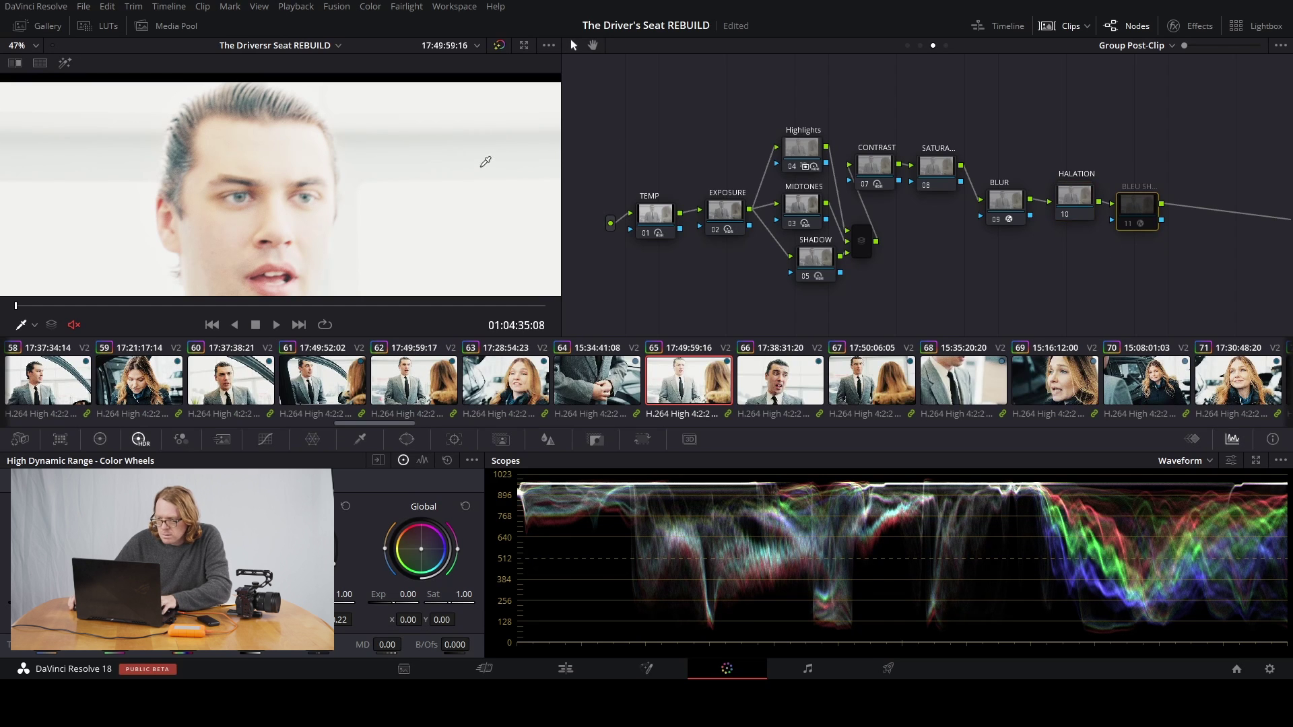
{"action": "scroll", "coordinate": [491, 158], "scroll_direction": "down", "scroll_amount": 4}
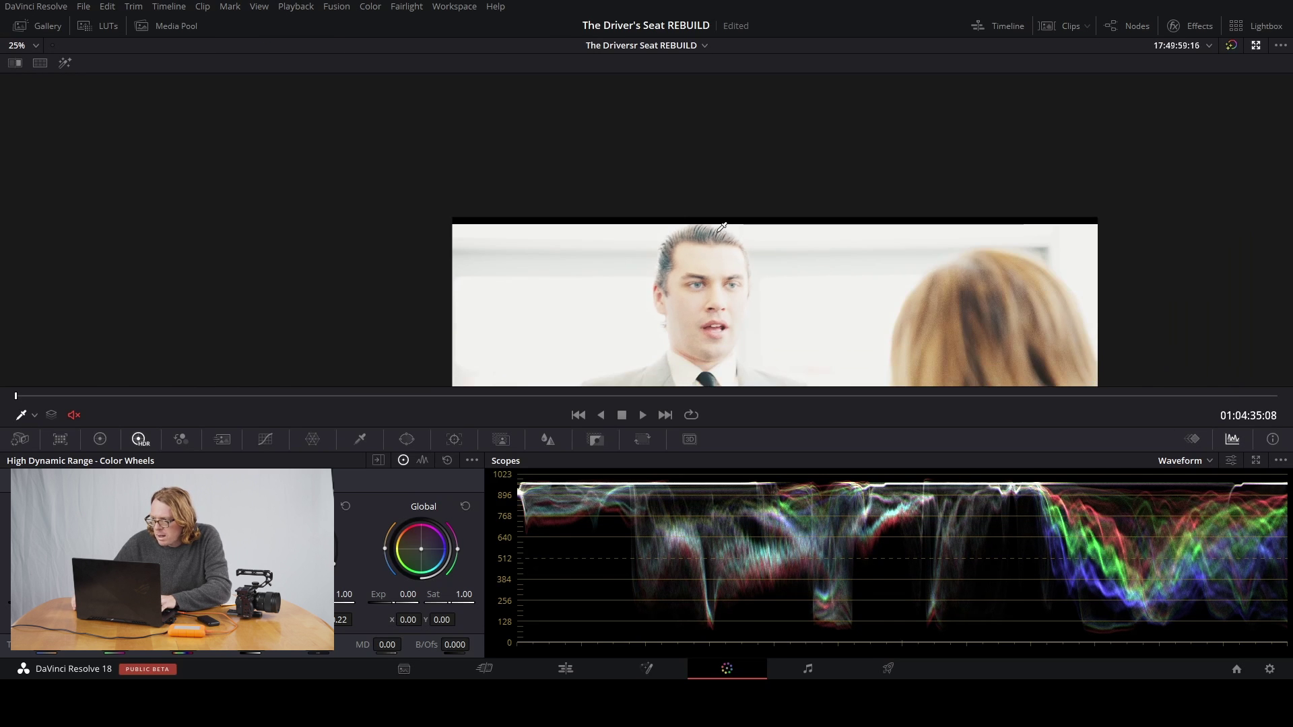
{"action": "scroll", "coordinate": [421, 101], "scroll_direction": "up", "scroll_amount": 1}
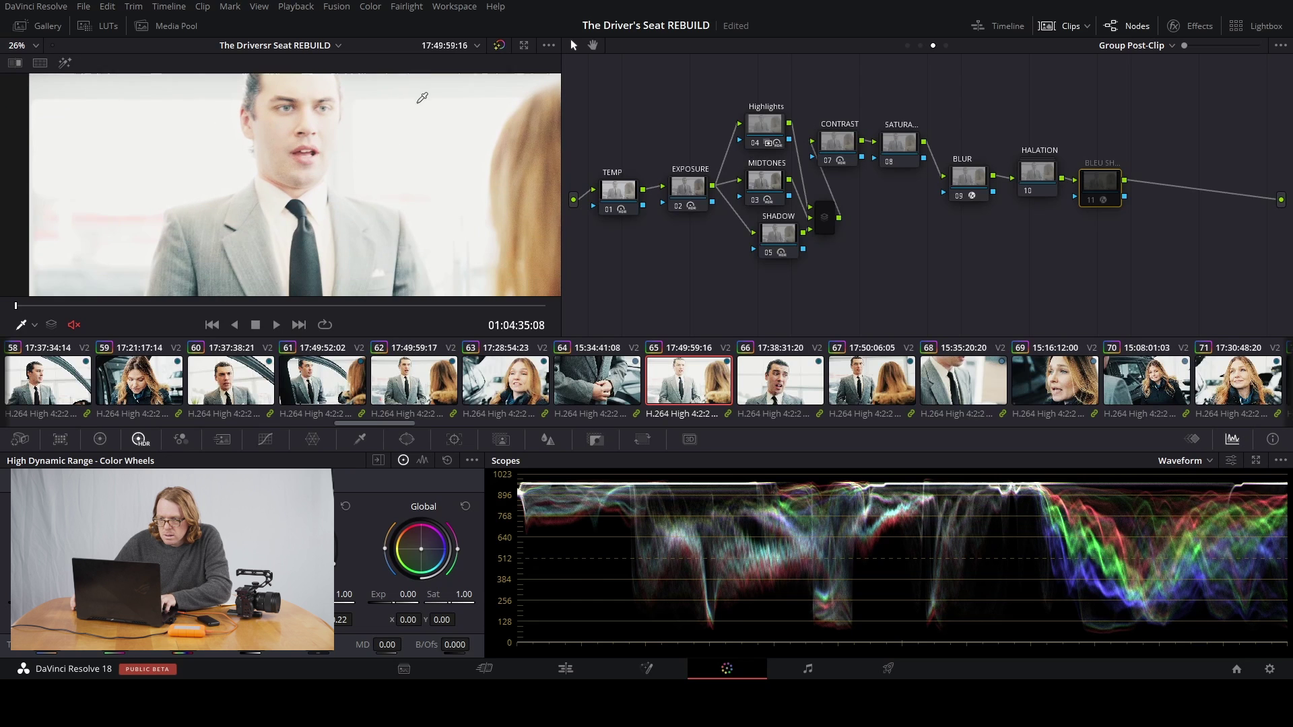
{"action": "key", "text": "ctrl+d"}
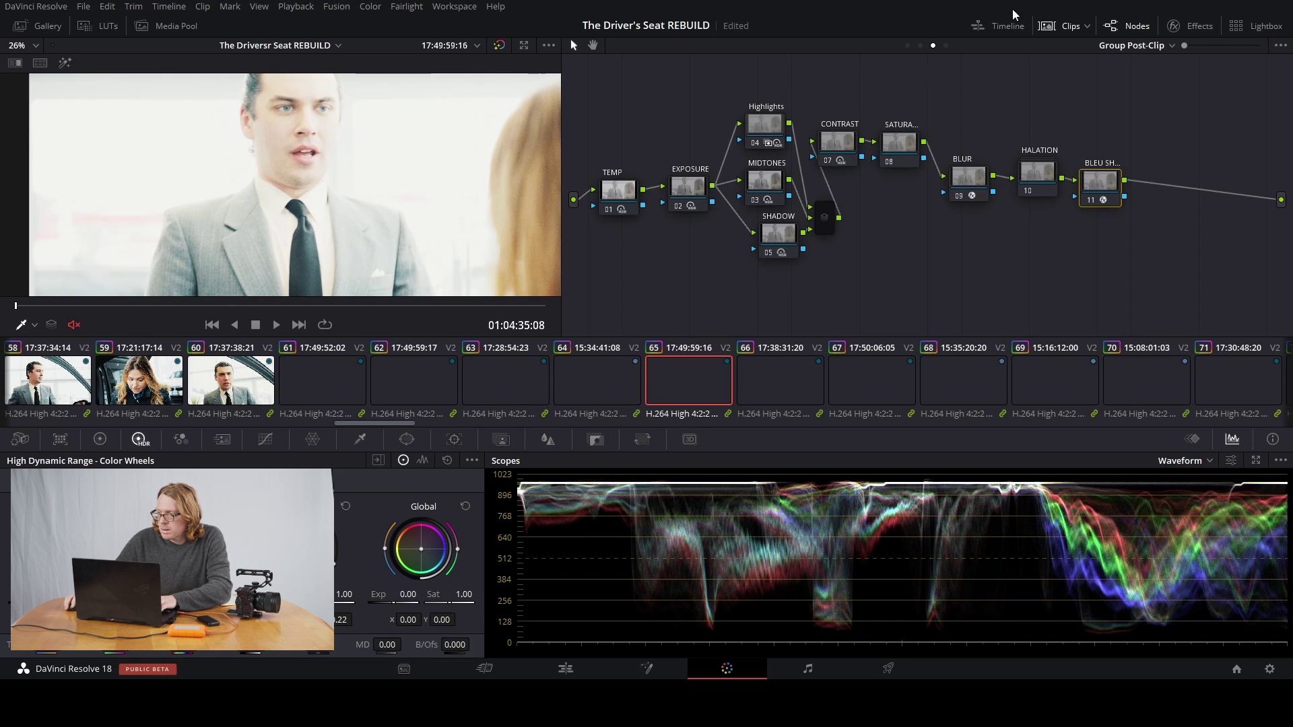
Switch the node graph to the Timeline level and disable all five of its nodes at once
{"action": "left_click", "coordinate": [1132, 44]}
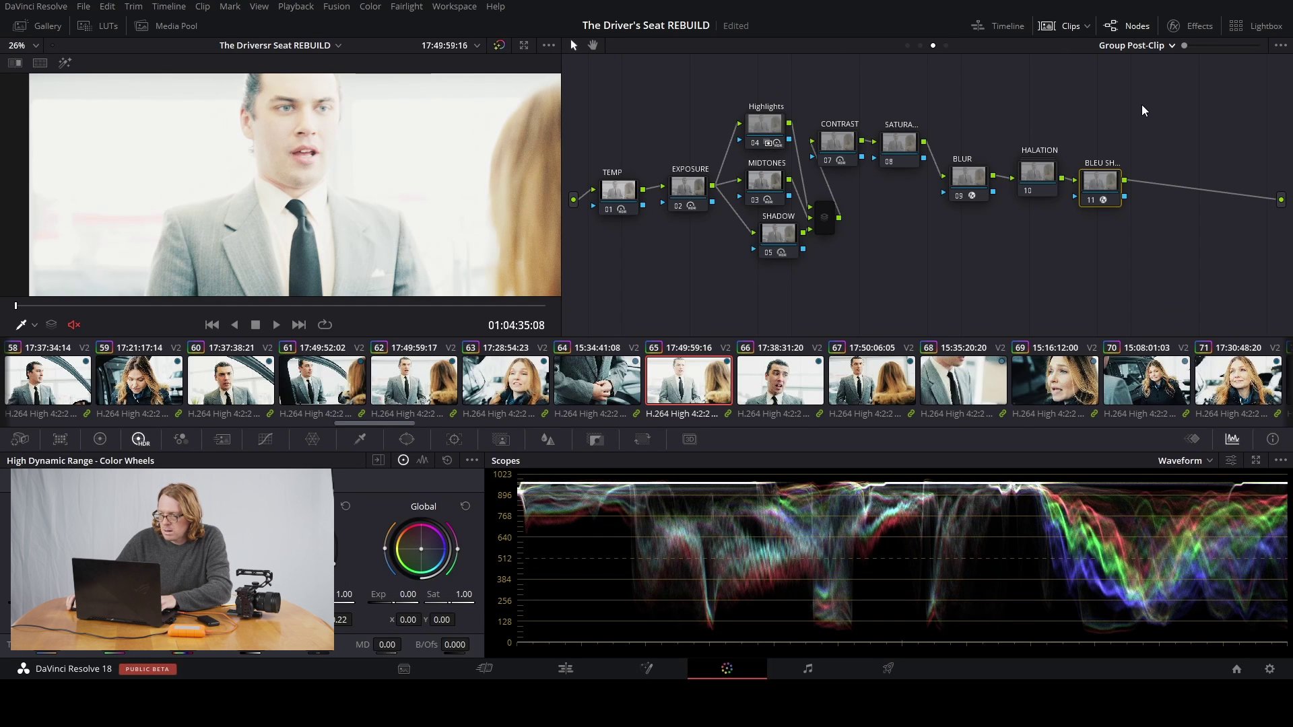
{"action": "left_click", "coordinate": [1142, 104]}
{"action": "left_click_drag", "start_coordinate": [658, 122], "coordinate": [1107, 269]}
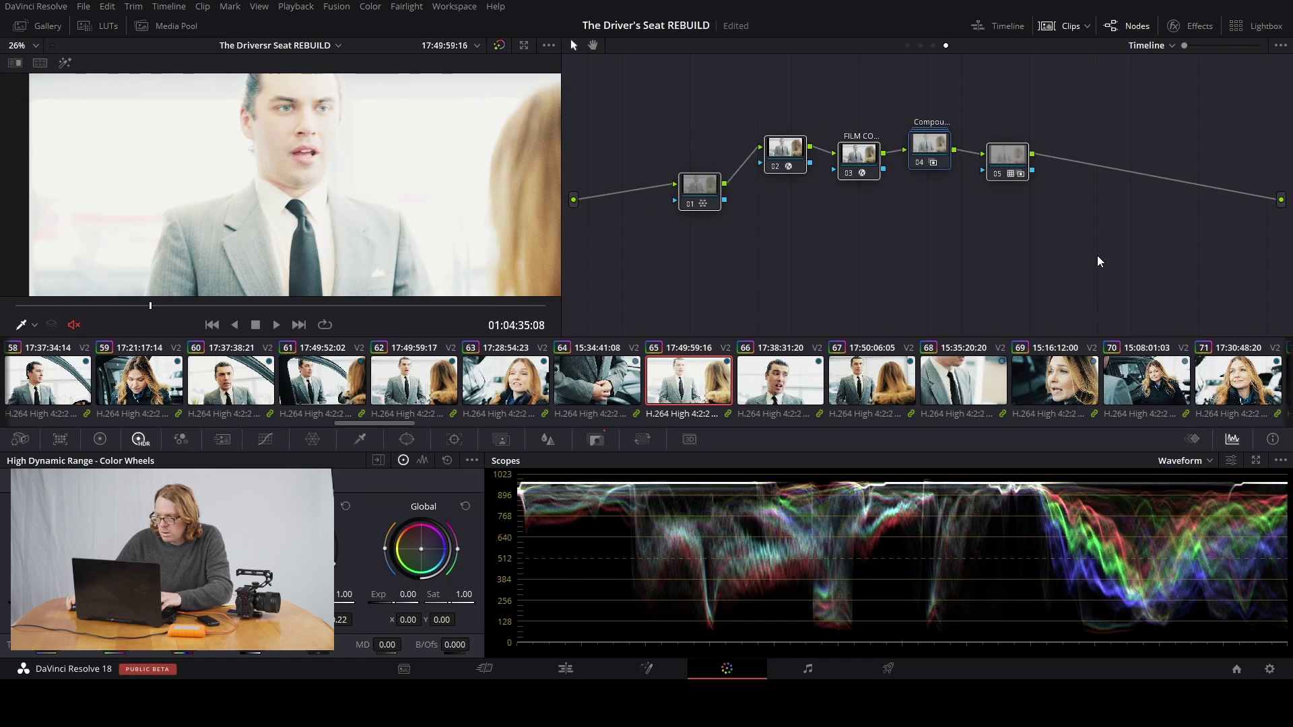
{"action": "key", "text": "ctrl+d"}
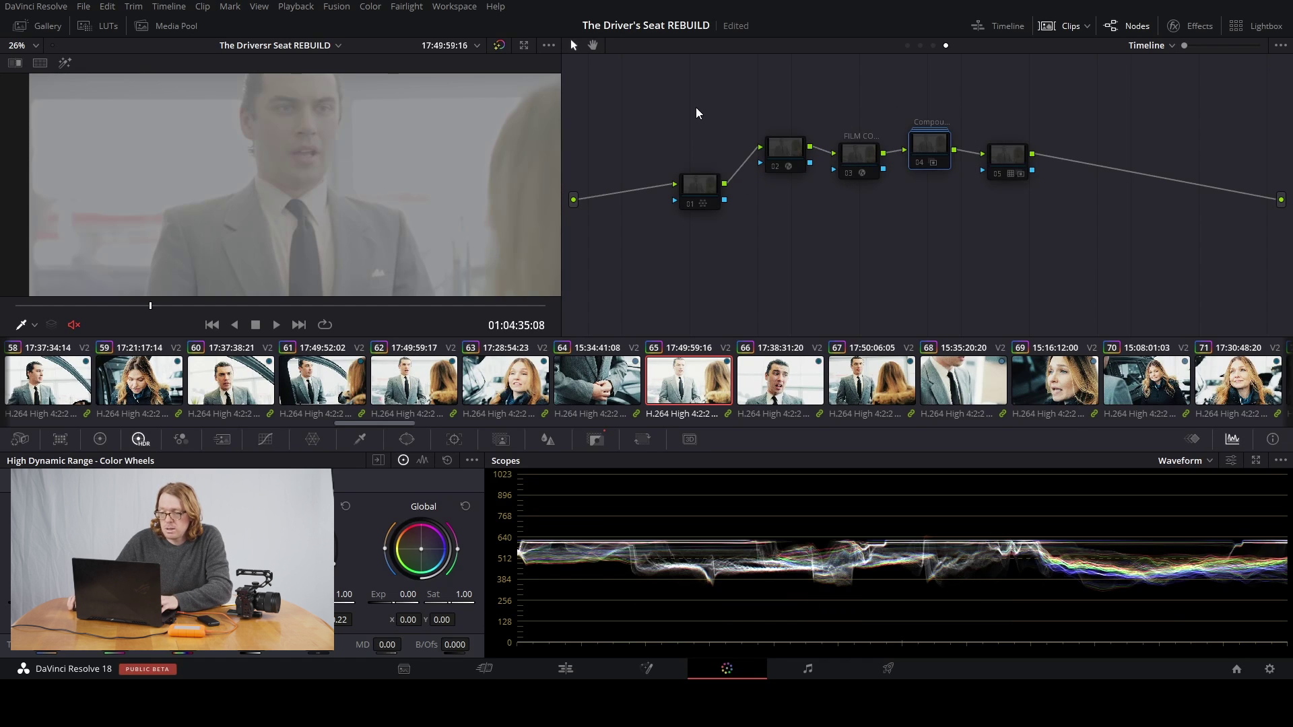
{"action": "key", "text": "shift+z"}
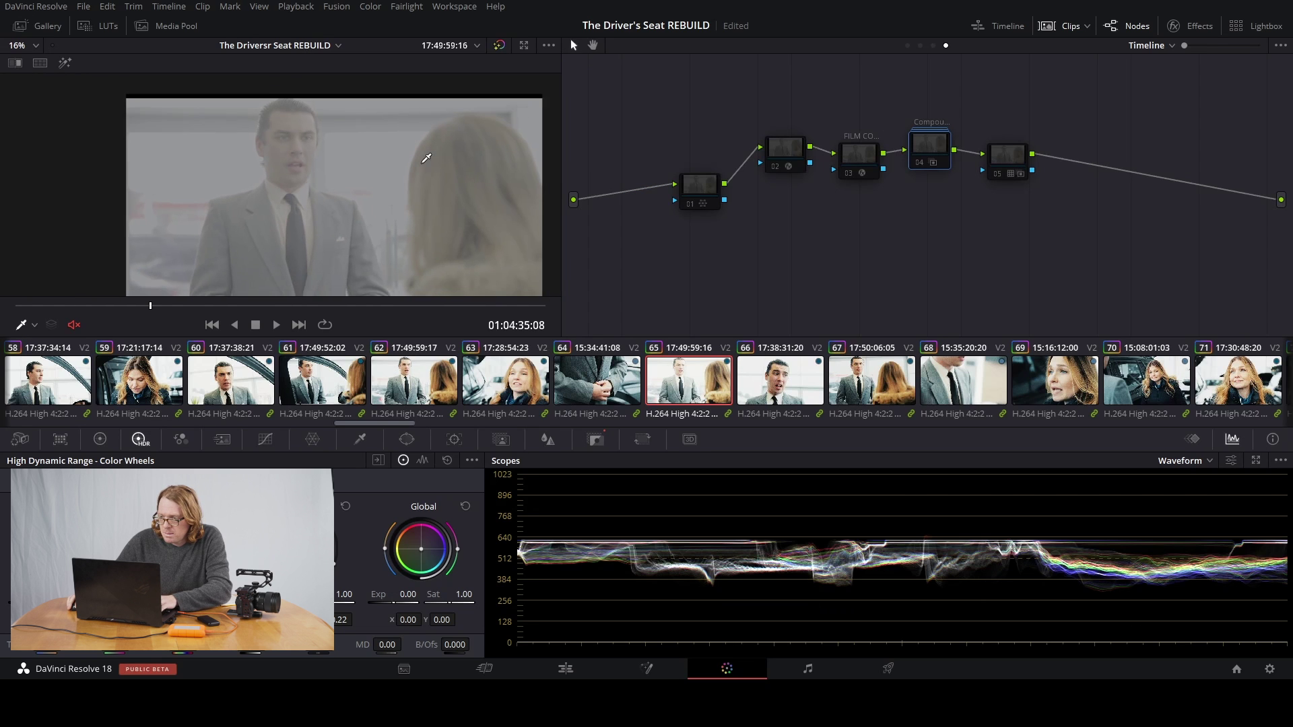
Re-enable timeline node 02 and show its ACES Transform settings
{"action": "left_click", "coordinate": [707, 192]}
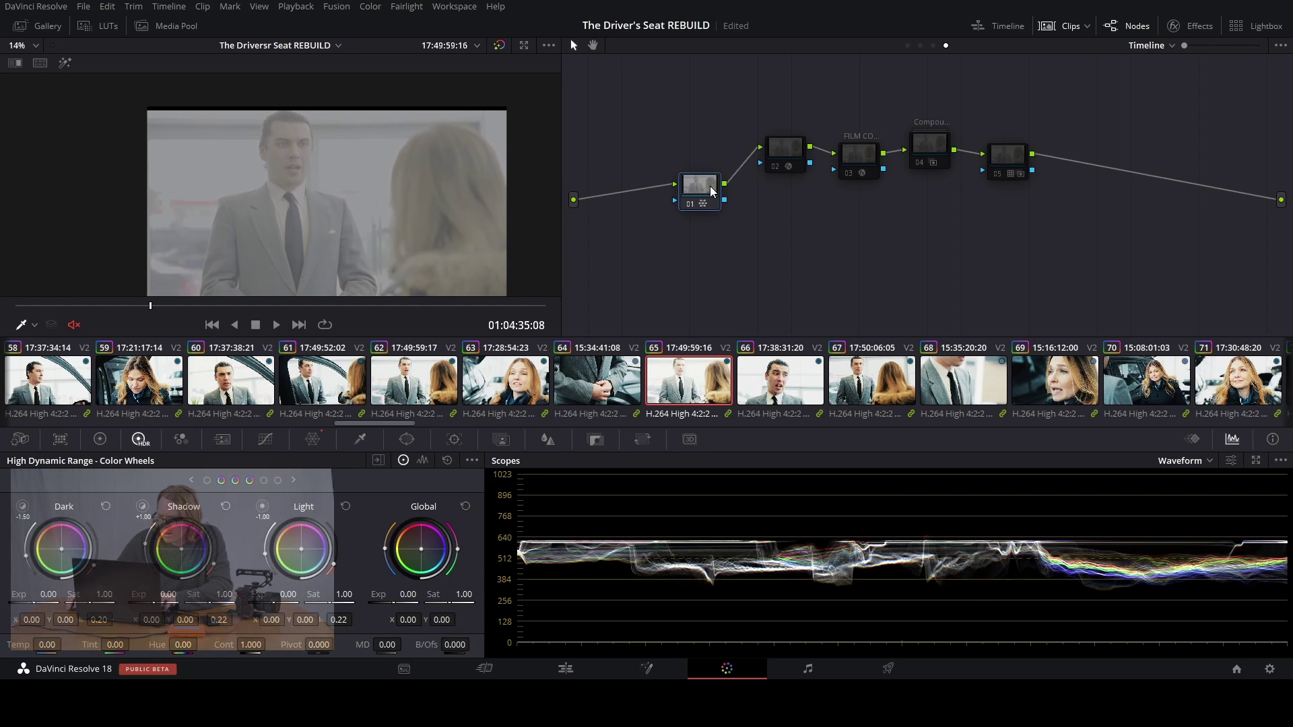
{"action": "left_click", "coordinate": [785, 152]}
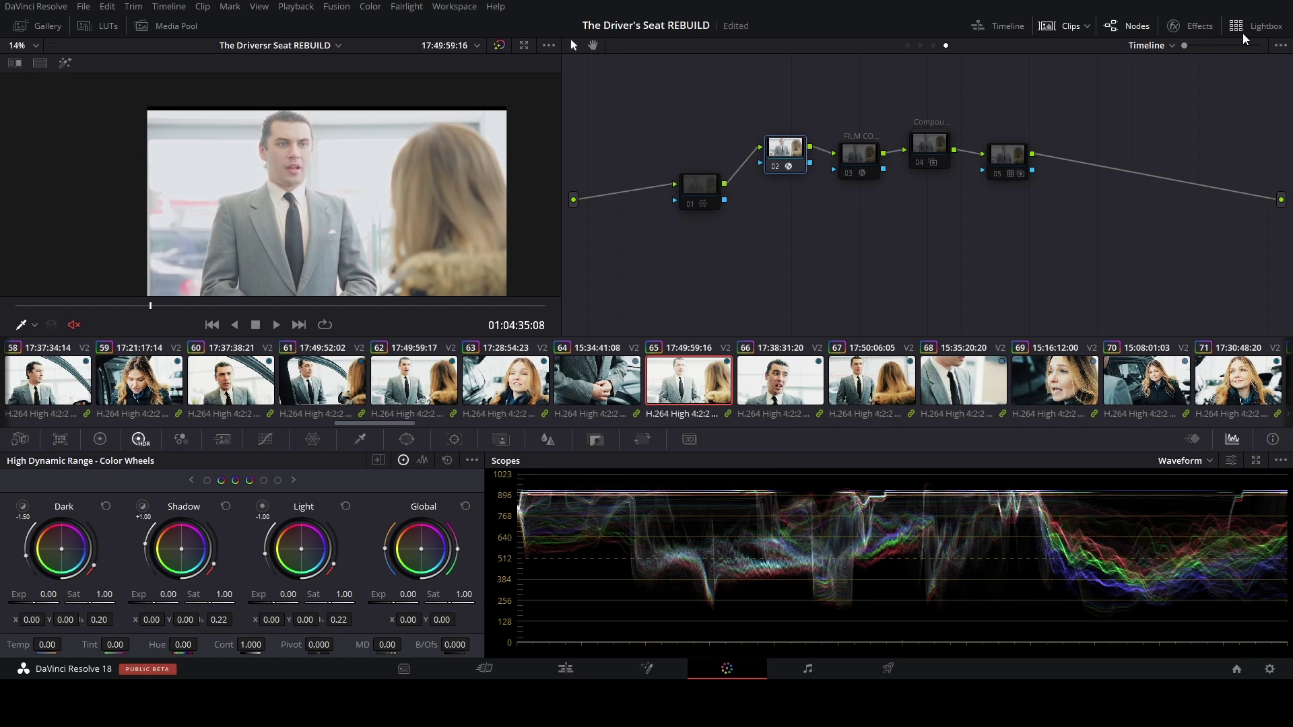
{"action": "left_click", "coordinate": [1193, 25]}
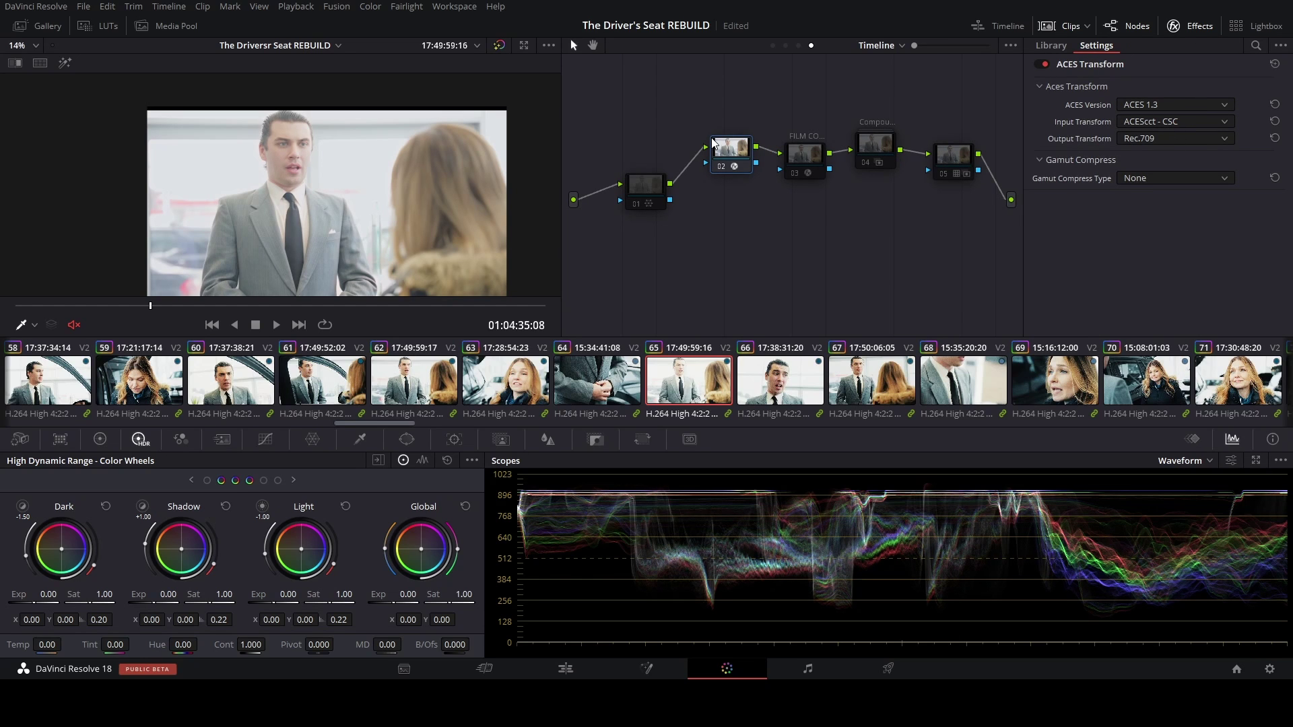
{"action": "left_click", "coordinate": [898, 44]}
{"action": "left_click", "coordinate": [905, 87]}
{"action": "left_click", "coordinate": [737, 155]}
Re-enable timeline node 01, display its Color Warper hue-saturation grid, and check it on clips 63, 65 and 66
{"action": "left_click", "coordinate": [646, 188]}
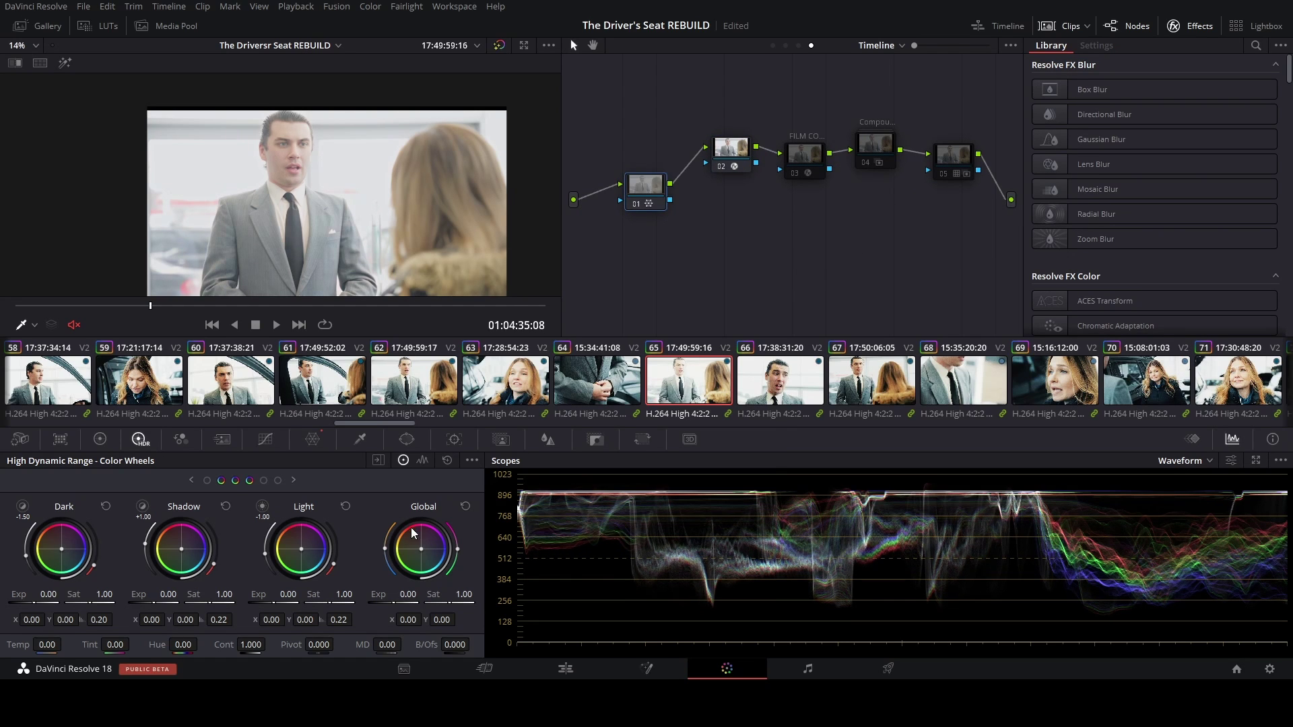
{"action": "left_click", "coordinate": [311, 440]}
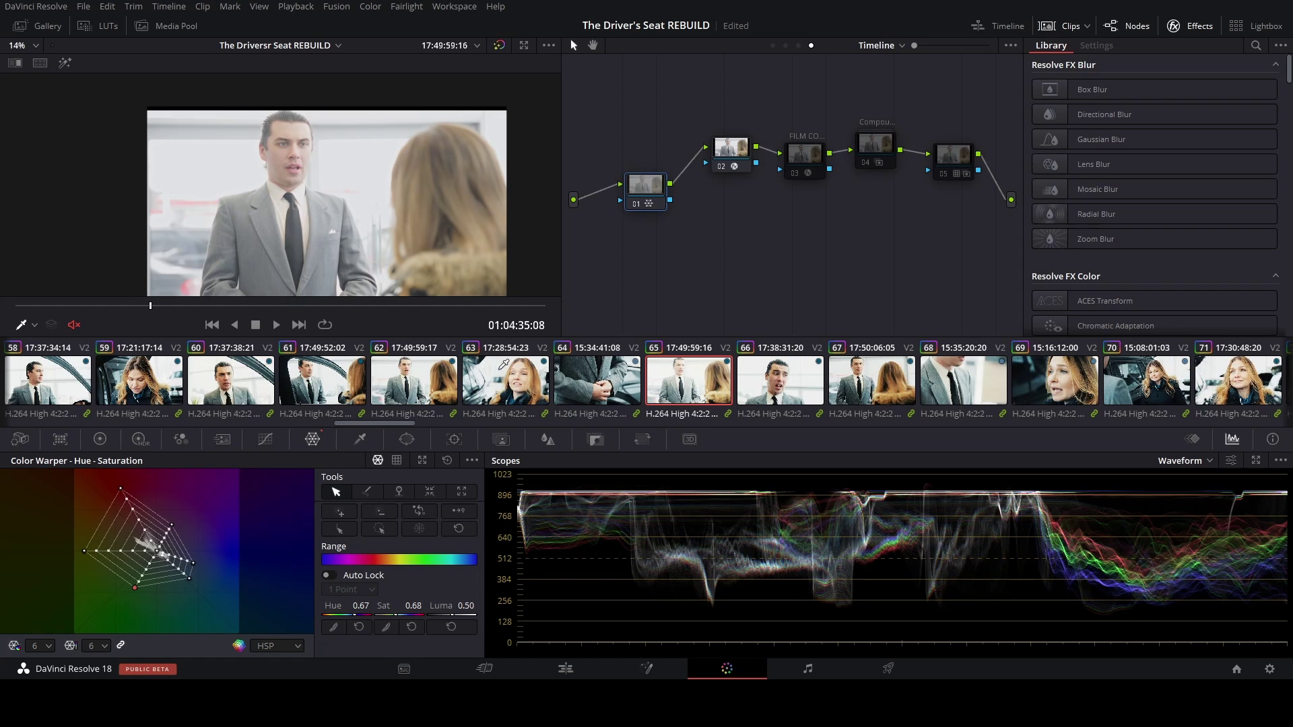
{"action": "left_click", "coordinate": [497, 375]}
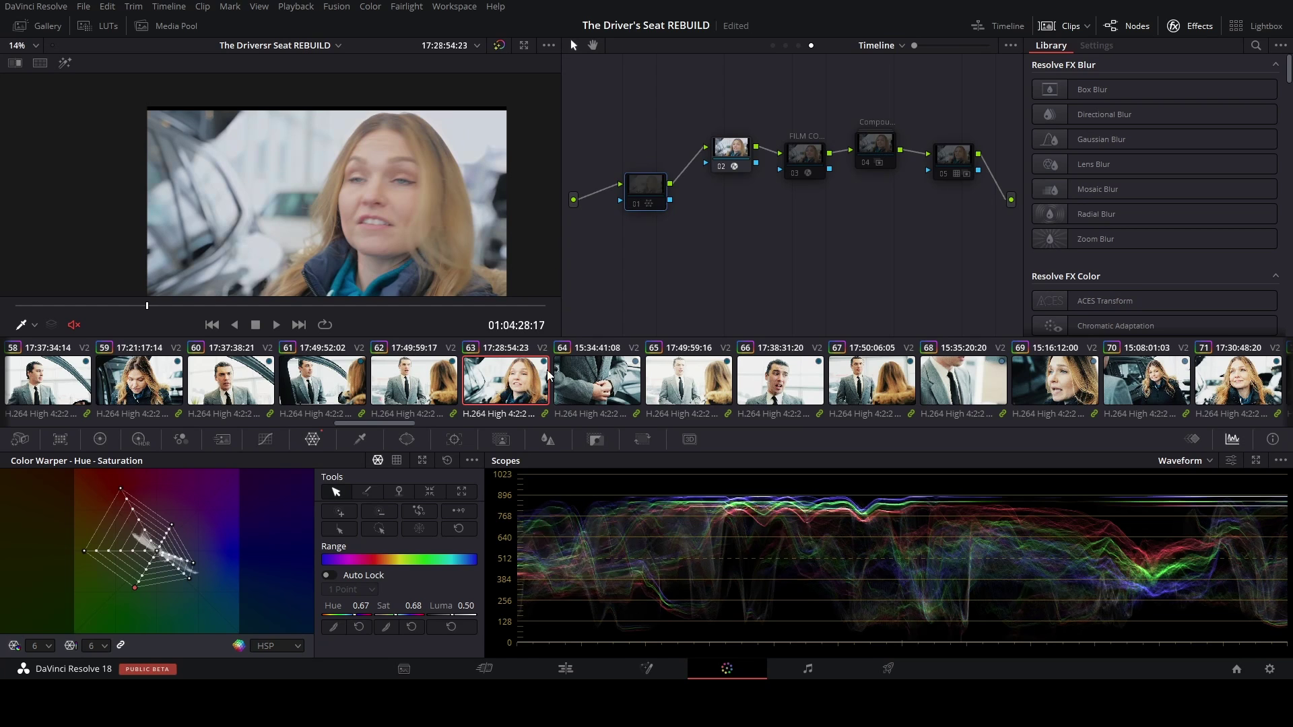
{"action": "left_click", "coordinate": [675, 378]}
{"action": "left_click", "coordinate": [780, 374]}
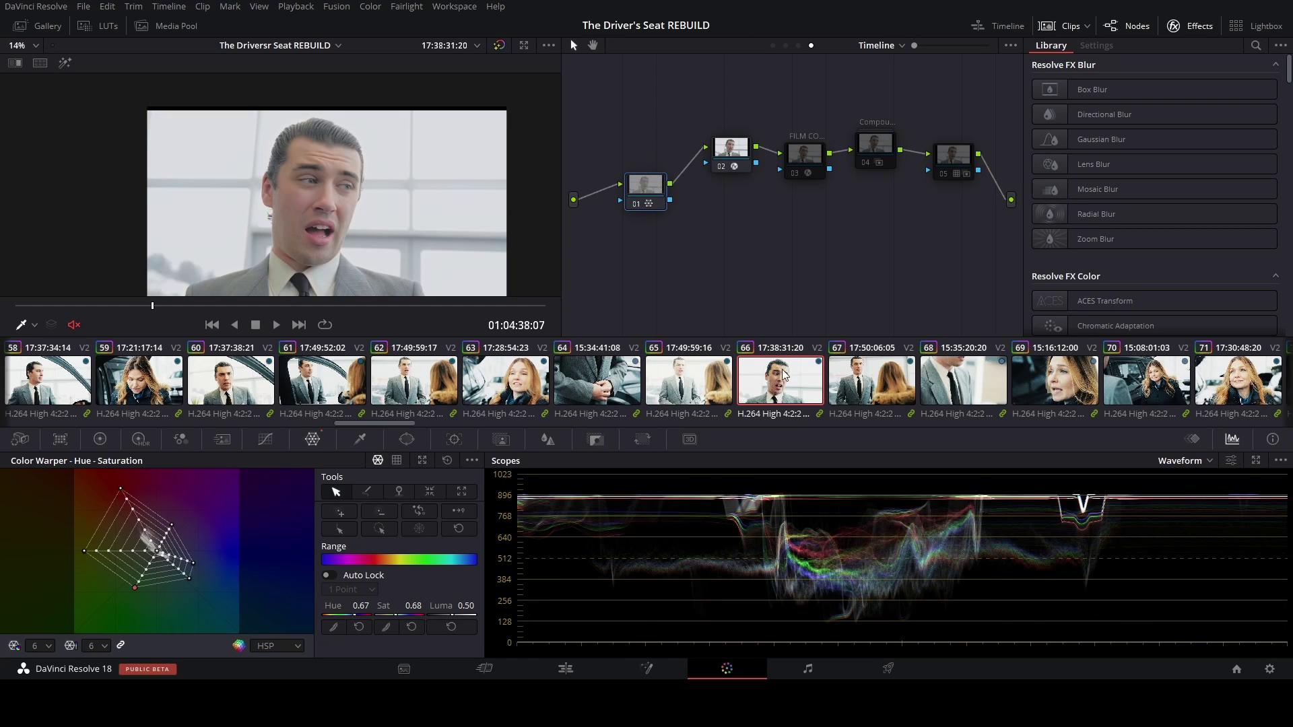
Re-enable the FILM CO… node on clip 66, toggling it off and on to compare its effect
{"action": "left_click", "coordinate": [808, 168]}
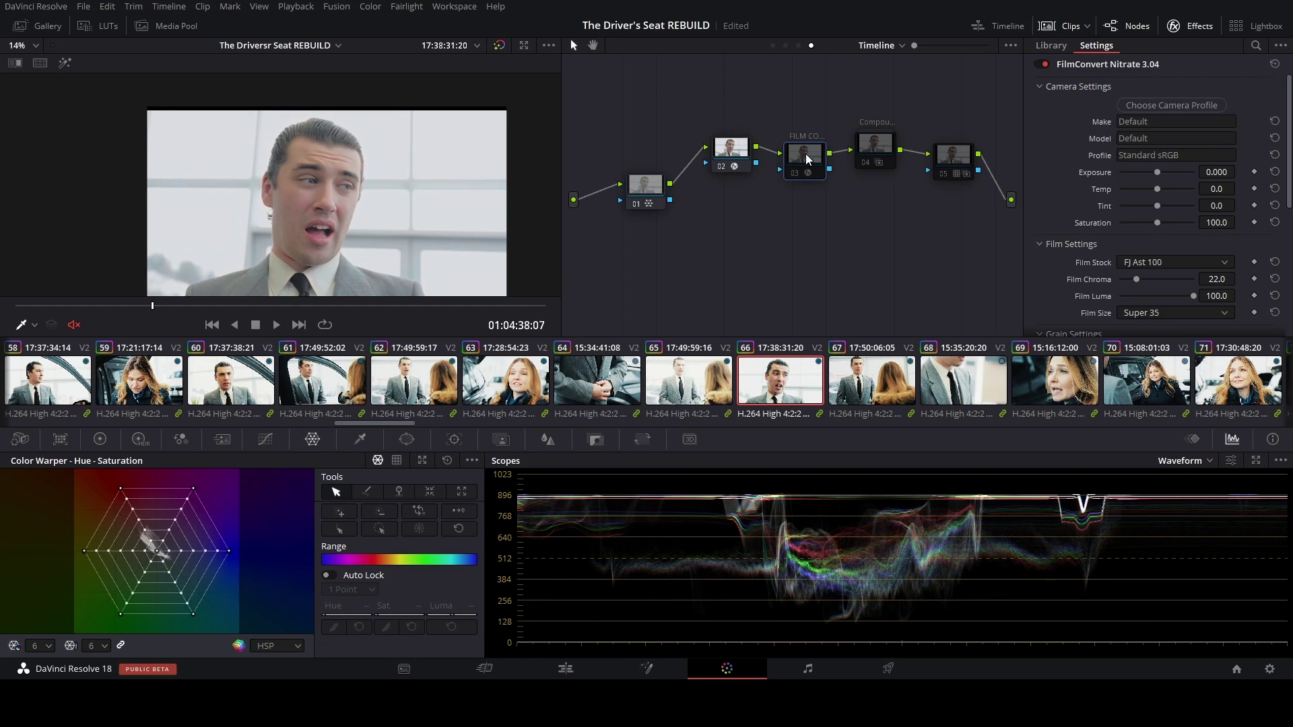
{"action": "left_click", "coordinate": [1256, 27]}
{"action": "left_click", "coordinate": [1260, 25]}
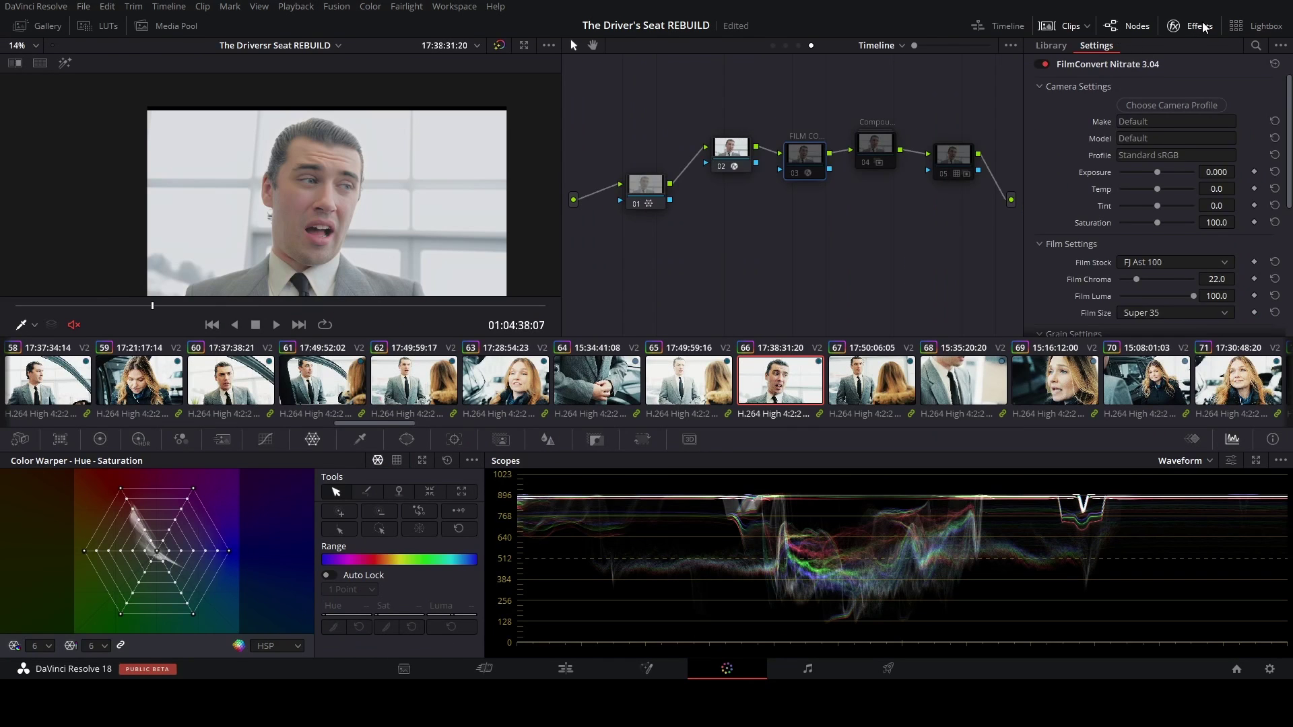
{"action": "left_click", "coordinate": [1201, 26]}
{"action": "key", "text": "ctrl+d"}
{"action": "key", "text": "ctrl+d"}
{"action": "key", "text": "ctrl+d"}
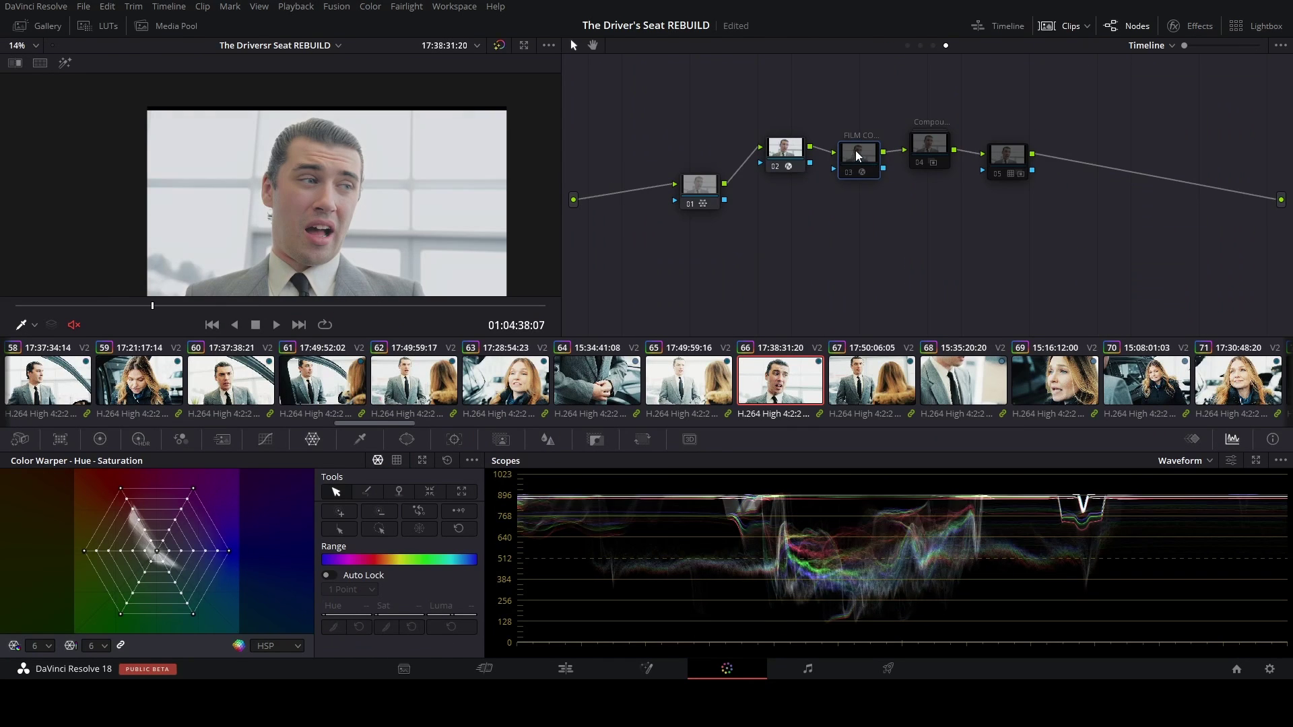
{"action": "key", "text": "ctrl+d"}
{"action": "key", "text": "ctrl+d"}
Review the FilmConvert Nitrate film, grain and level settings of the FILM CO… node
{"action": "left_click", "coordinate": [1175, 26]}
{"action": "scroll", "coordinate": [1158, 202], "scroll_direction": "down", "scroll_amount": 3}
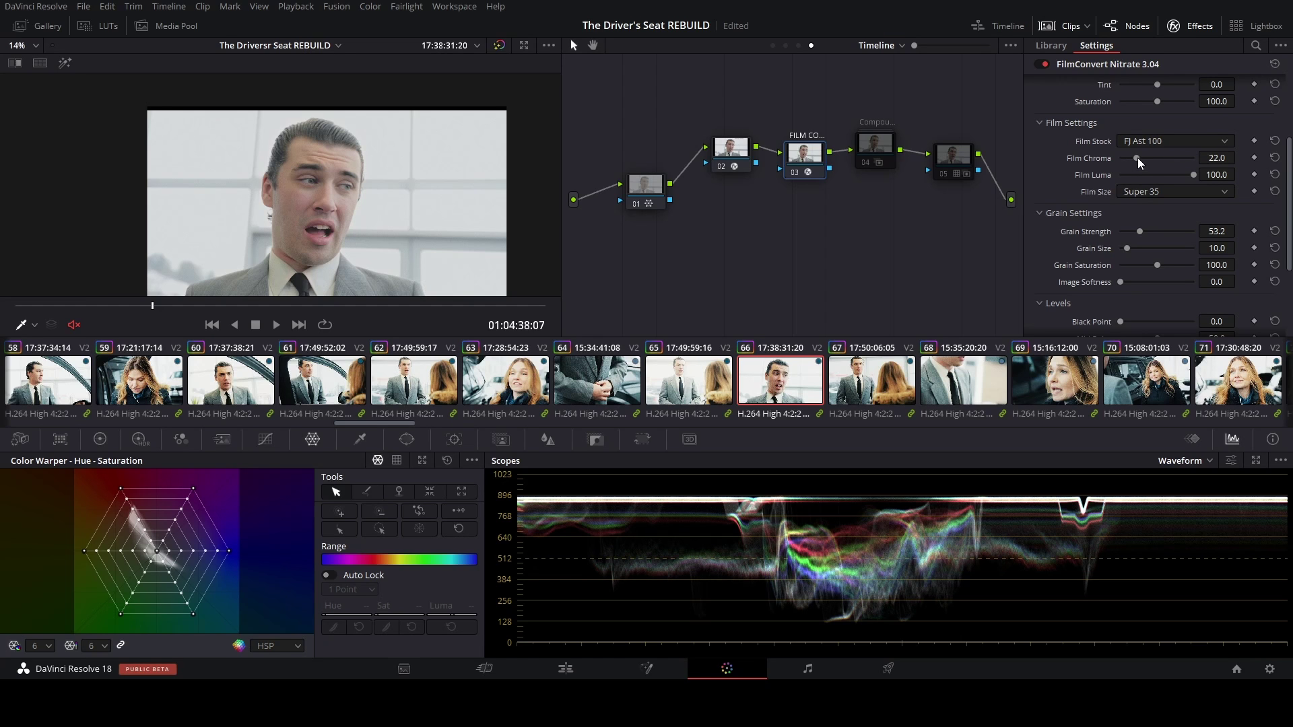
{"action": "left_click_drag", "start_coordinate": [1194, 158], "coordinate": [1137, 159]}
{"action": "scroll", "coordinate": [1289, 211], "scroll_direction": "down", "scroll_amount": 1}
{"action": "scroll", "coordinate": [1290, 211], "scroll_direction": "down", "scroll_amount": 3}
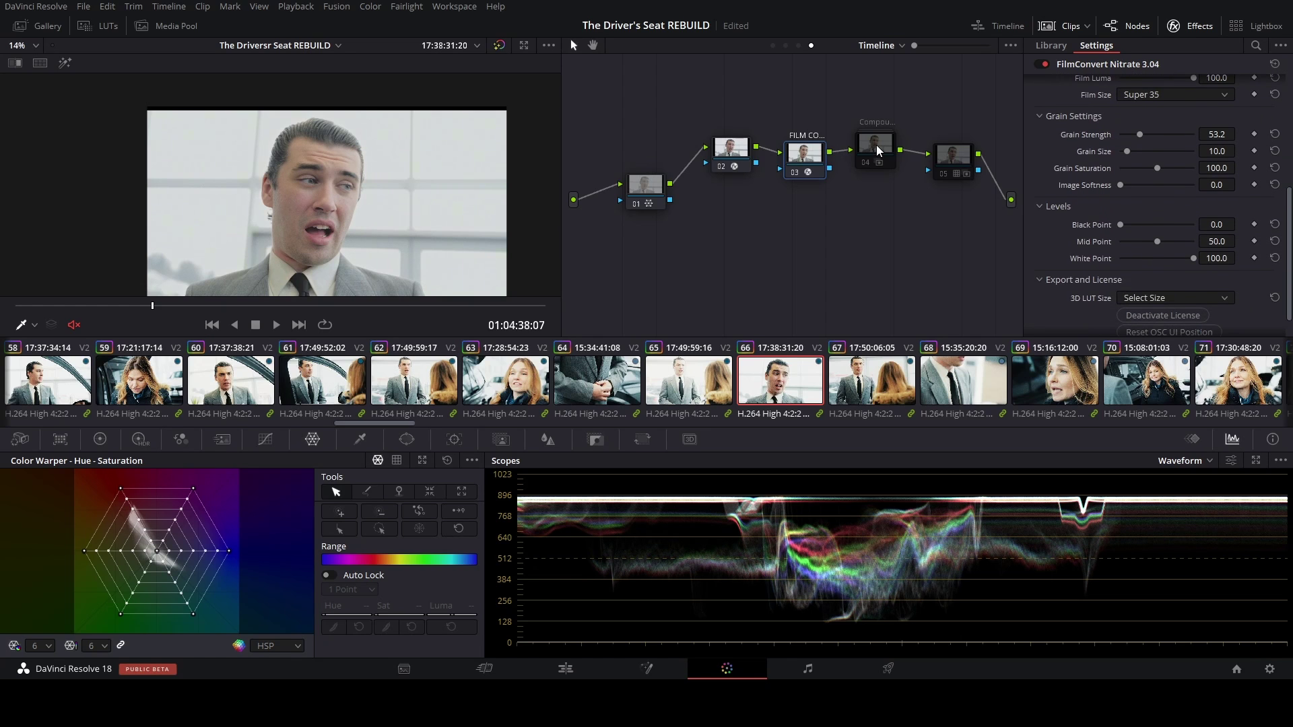
Re-enable compound node 04 and move it below the row of timeline nodes
{"action": "left_click", "coordinate": [877, 146]}
{"action": "key", "text": "ctrl+d"}
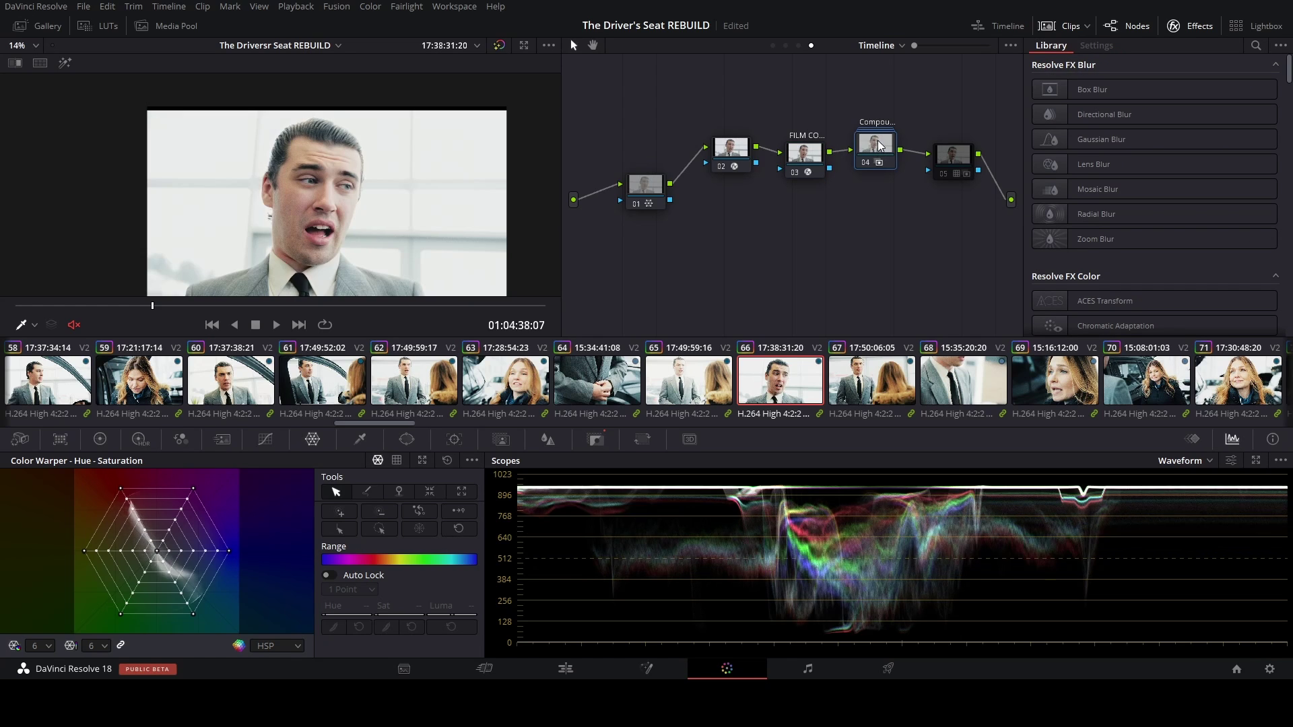
{"action": "left_click_drag", "start_coordinate": [877, 149], "coordinate": [870, 181]}
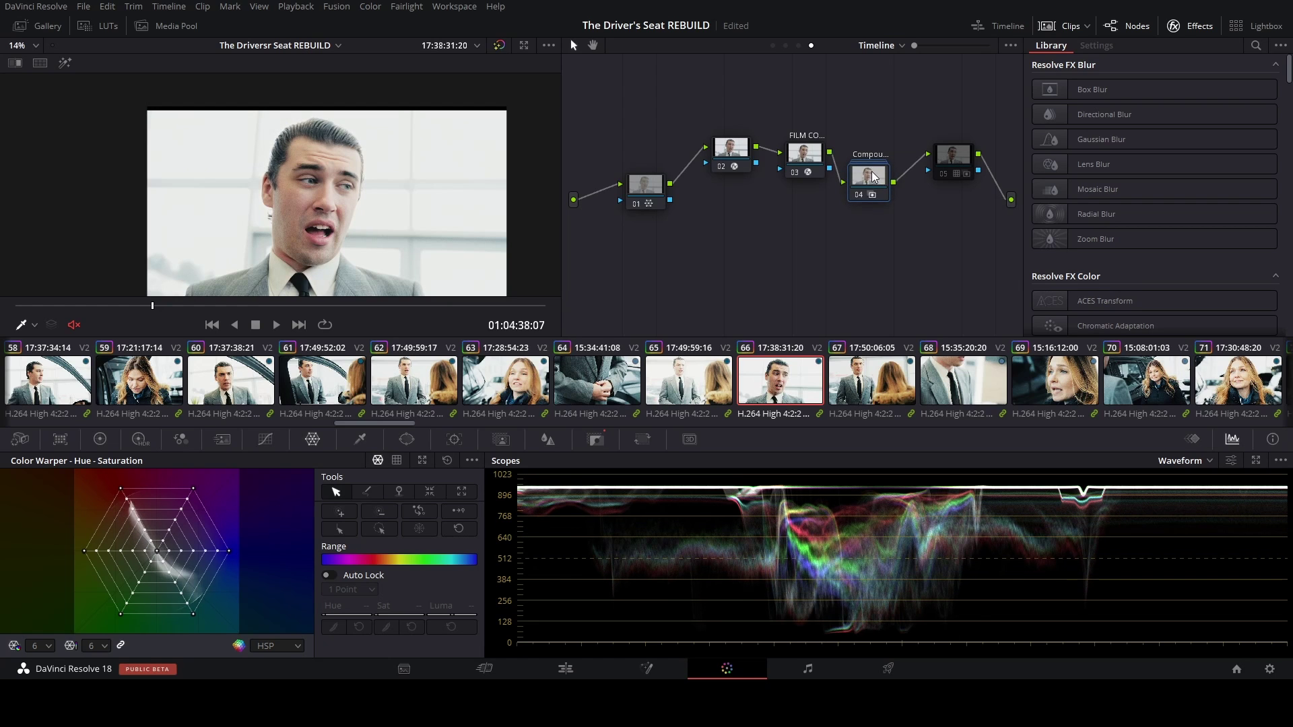
{"action": "mouse_move", "coordinate": [871, 162]}
{"action": "left_mouse_down"}
{"action": "mouse_move", "coordinate": [874, 135]}
{"action": "mouse_move", "coordinate": [875, 150]}
{"action": "left_mouse_up"}
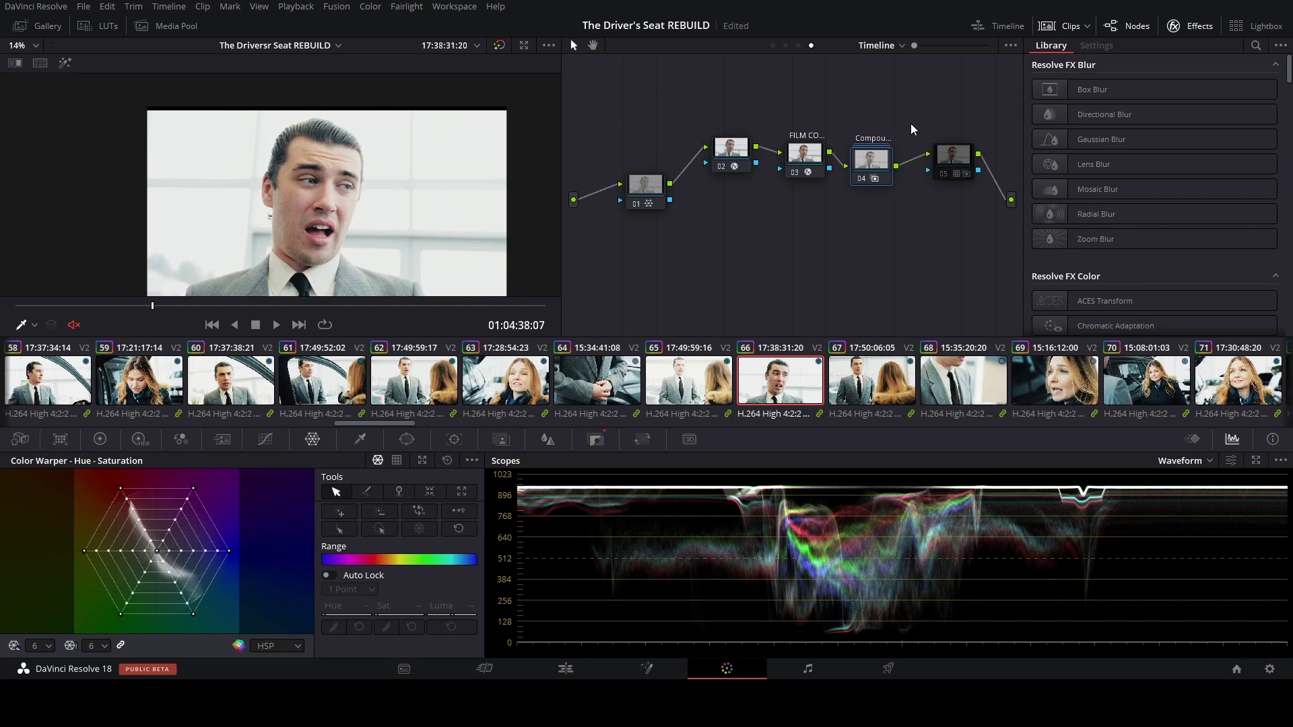
{"action": "left_click_drag", "start_coordinate": [874, 161], "coordinate": [867, 206]}
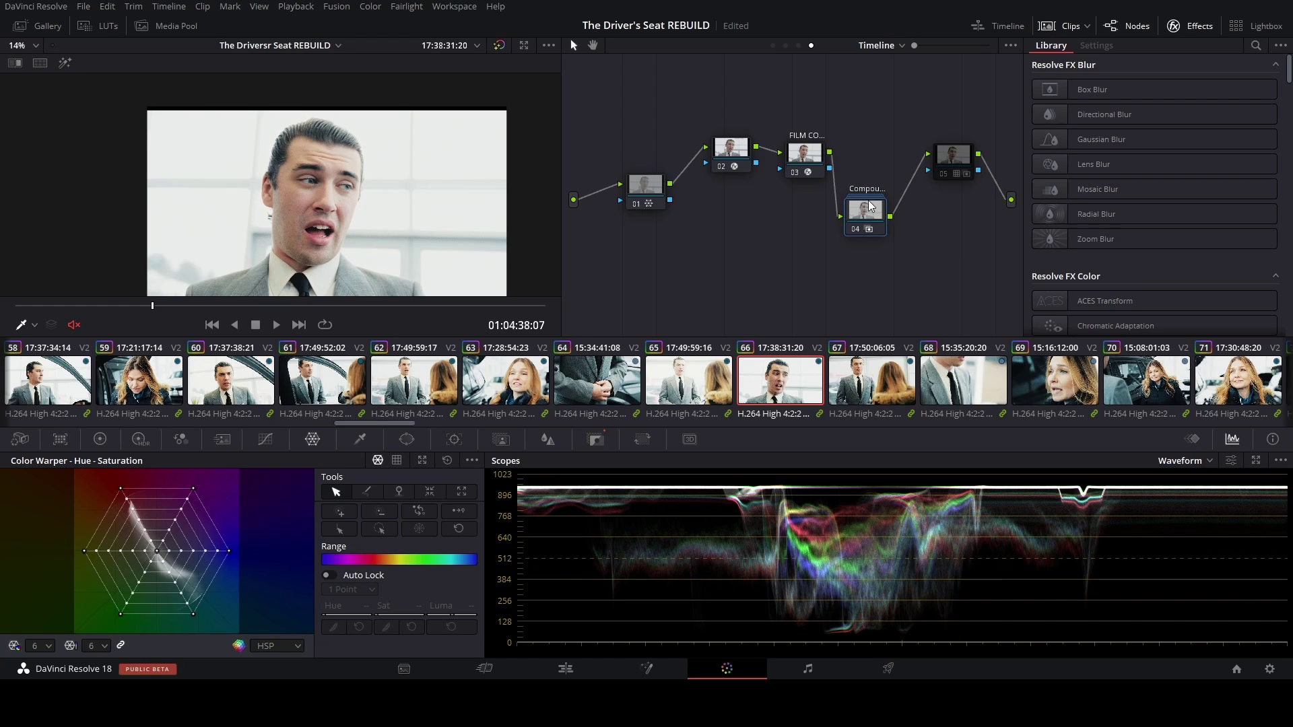
{"action": "left_click_drag", "start_coordinate": [869, 206], "coordinate": [843, 245]}
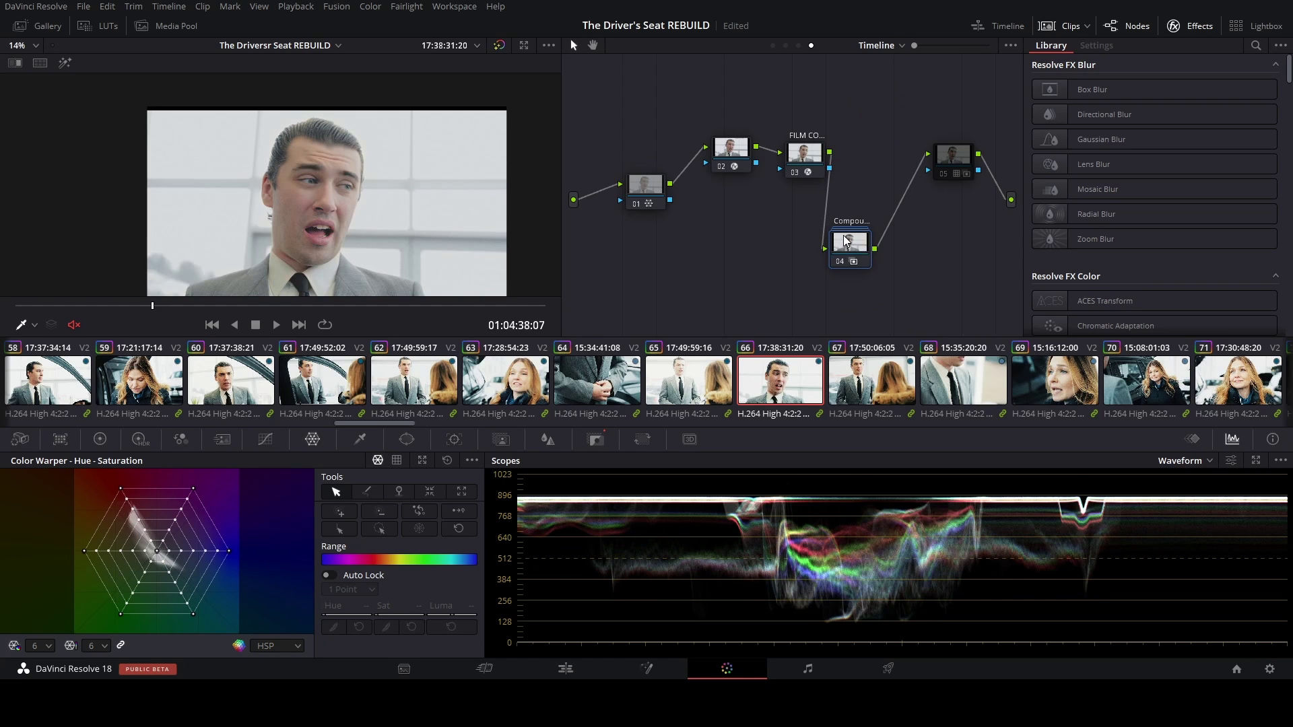
Re-enable timeline node 05 and move it above the row of nodes
{"action": "left_click_drag", "start_coordinate": [957, 157], "coordinate": [899, 173]}
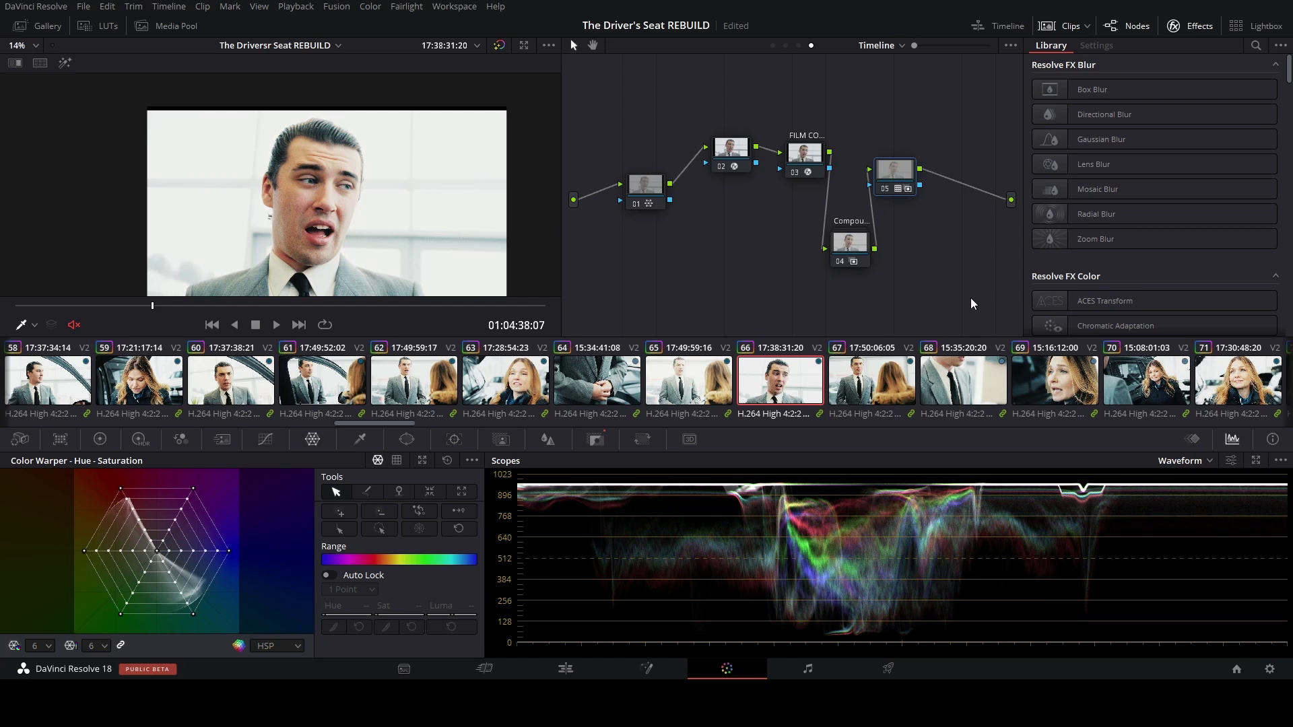
{"action": "left_click_drag", "start_coordinate": [900, 178], "coordinate": [926, 128]}
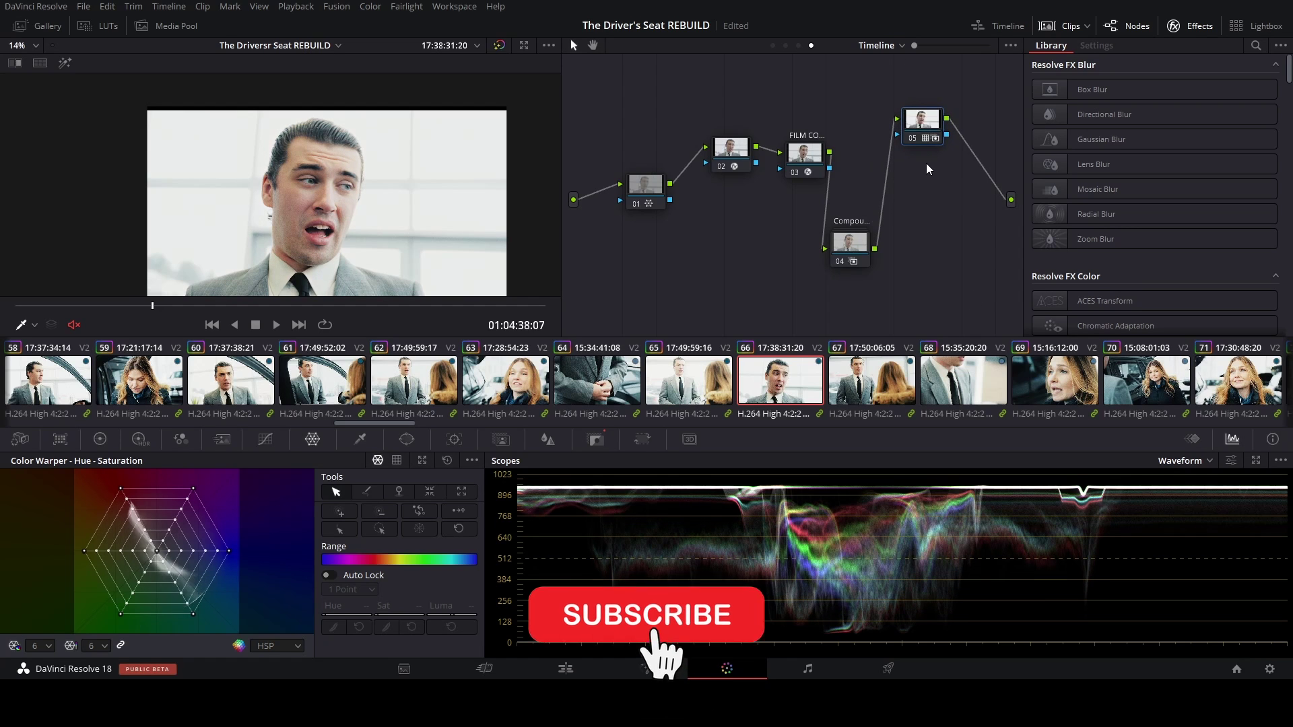
Review the full grade with the whole frame visible on clips 63, 140 and 155
{"action": "scroll", "coordinate": [445, 222], "scroll_direction": "down", "scroll_amount": 3}
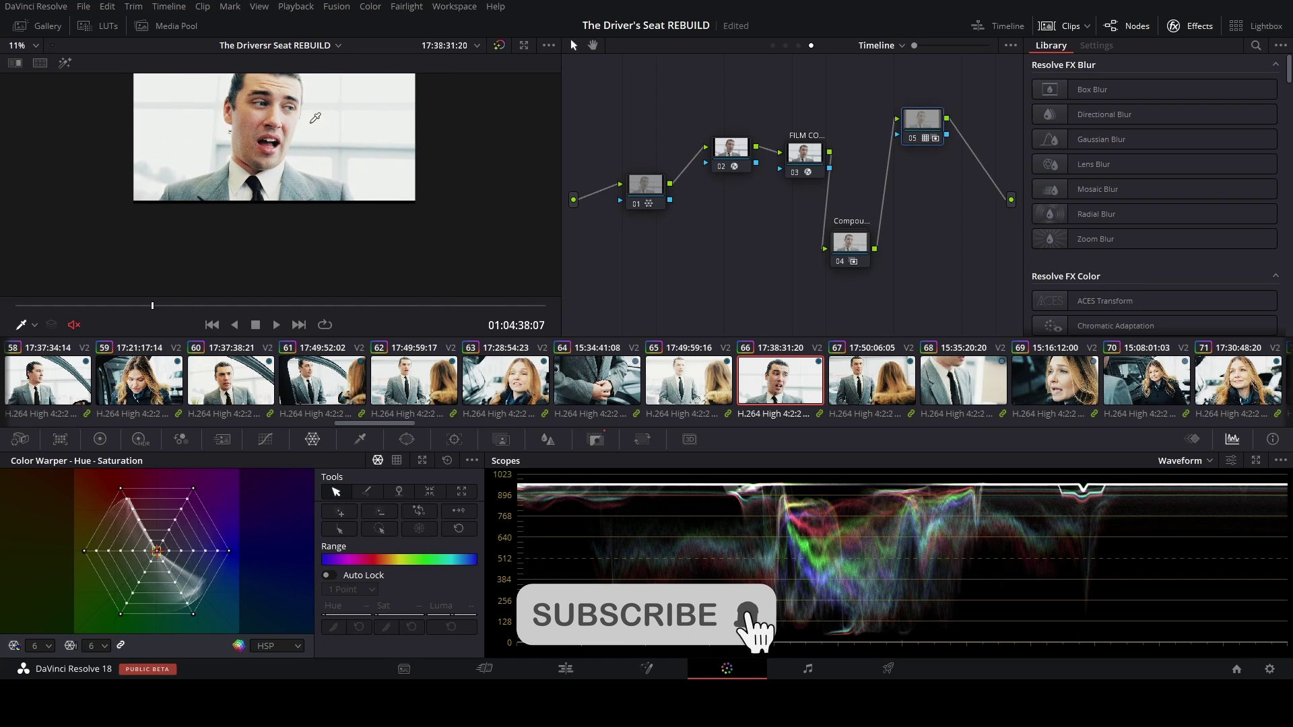
{"action": "left_click", "coordinate": [544, 408]}
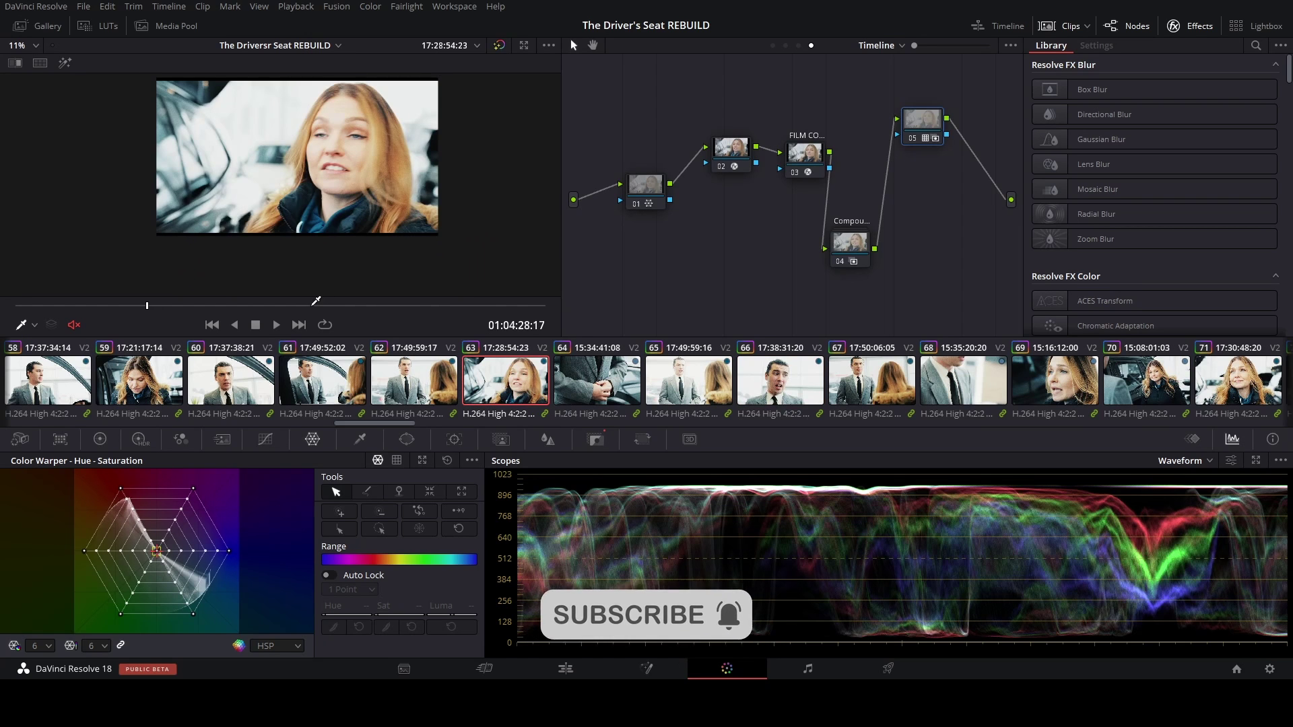
{"action": "left_click_drag", "start_coordinate": [311, 306], "coordinate": [321, 306]}
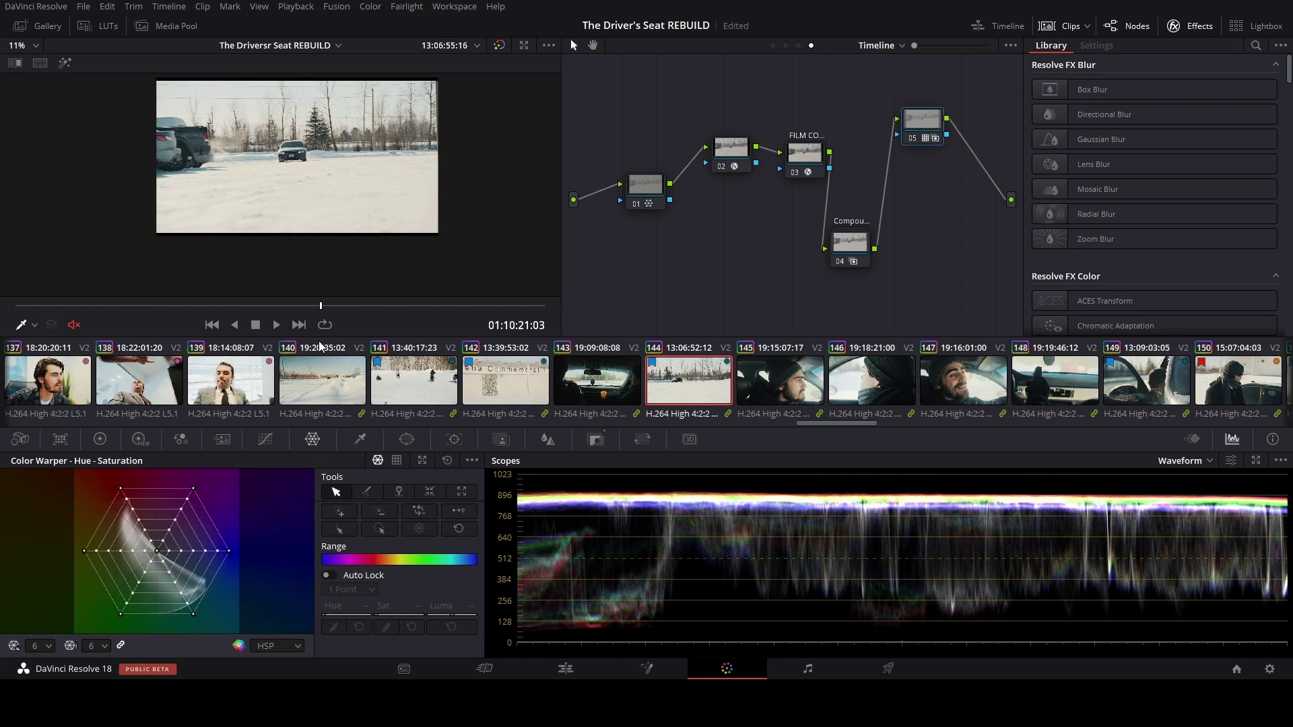
{"action": "left_click", "coordinate": [330, 376]}
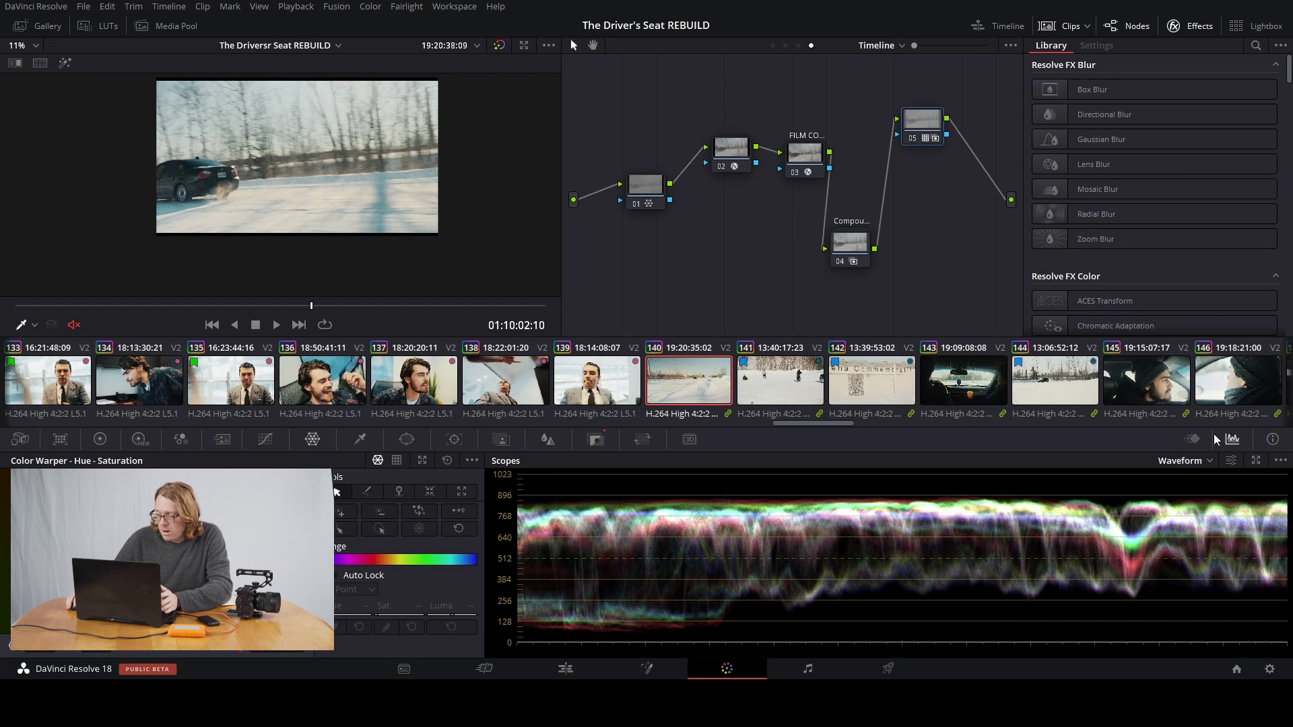
{"action": "scroll", "coordinate": [987, 395], "scroll_direction": "down", "scroll_amount": 5}
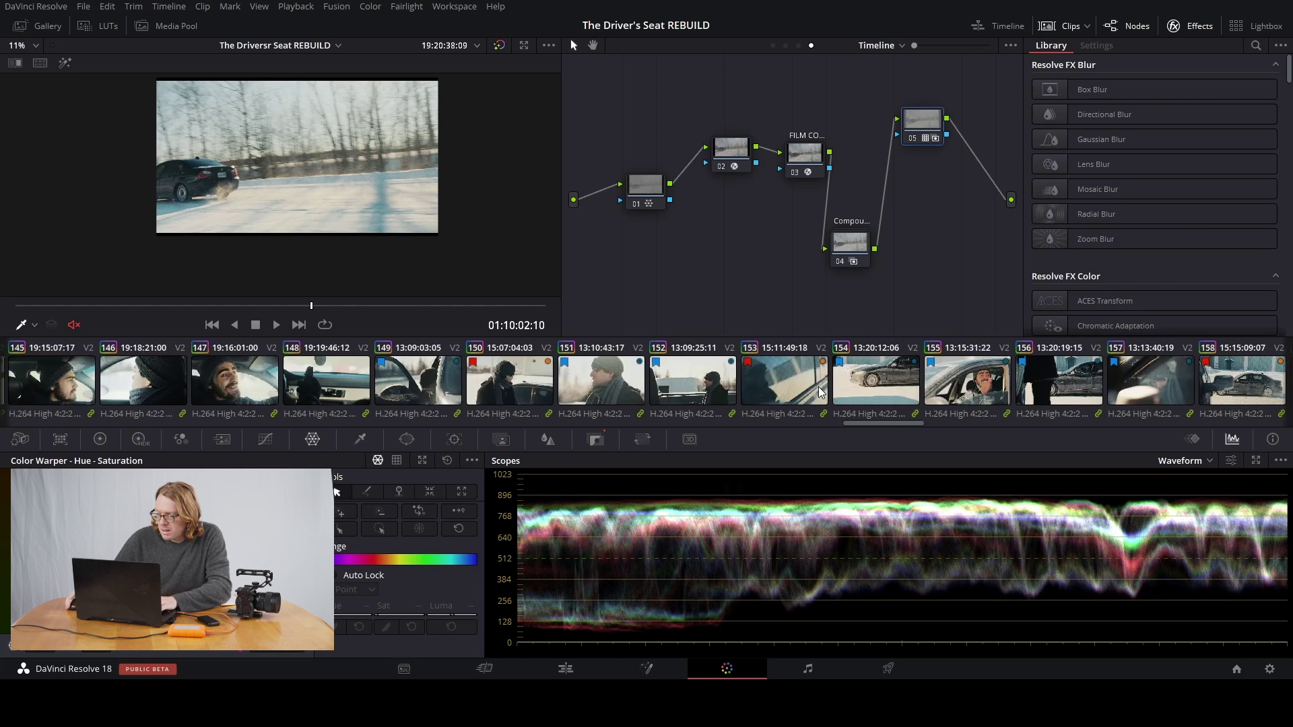
{"action": "left_click", "coordinate": [985, 394]}
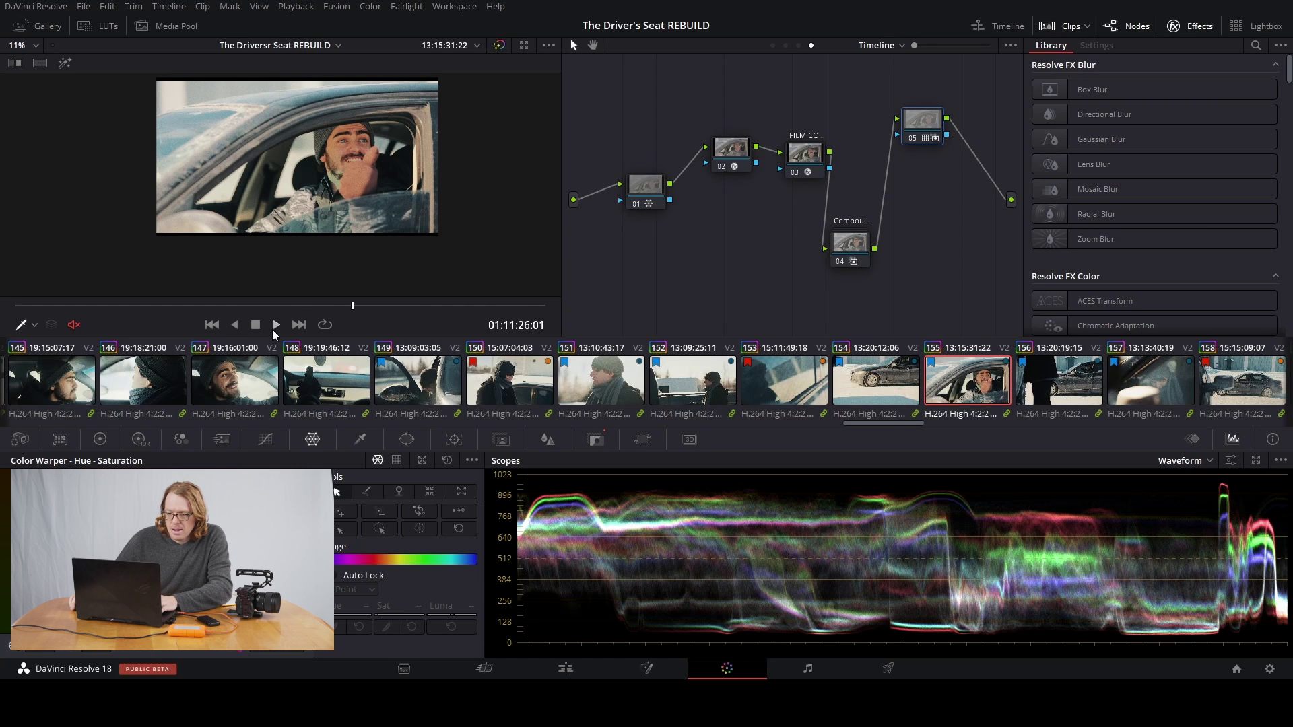
Scrub through the timeline to clip 184 and step forward to clip 187 to examine the grade
{"action": "left_click_drag", "start_coordinate": [197, 305], "coordinate": [309, 294]}
{"action": "left_click_drag", "start_coordinate": [320, 299], "coordinate": [404, 308]}
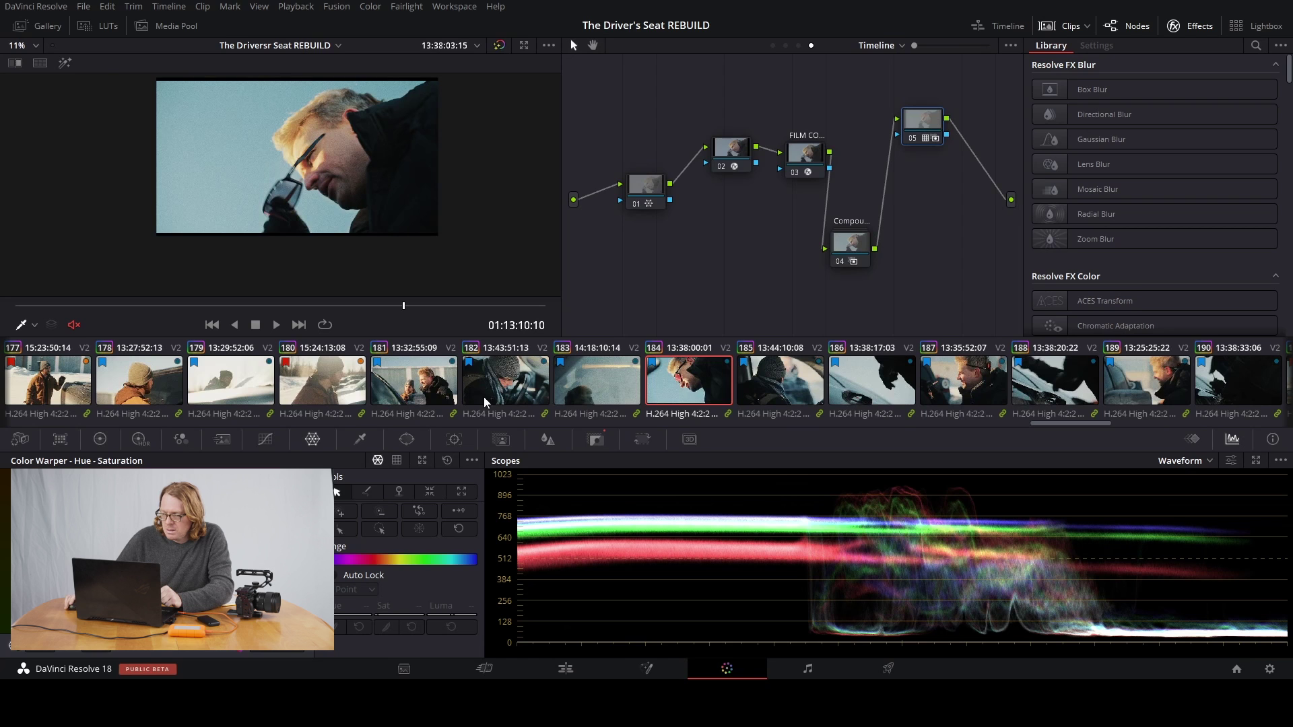
{"action": "key", "text": "Down"}
{"action": "key", "text": "Down"}
{"action": "key", "text": "Down"}
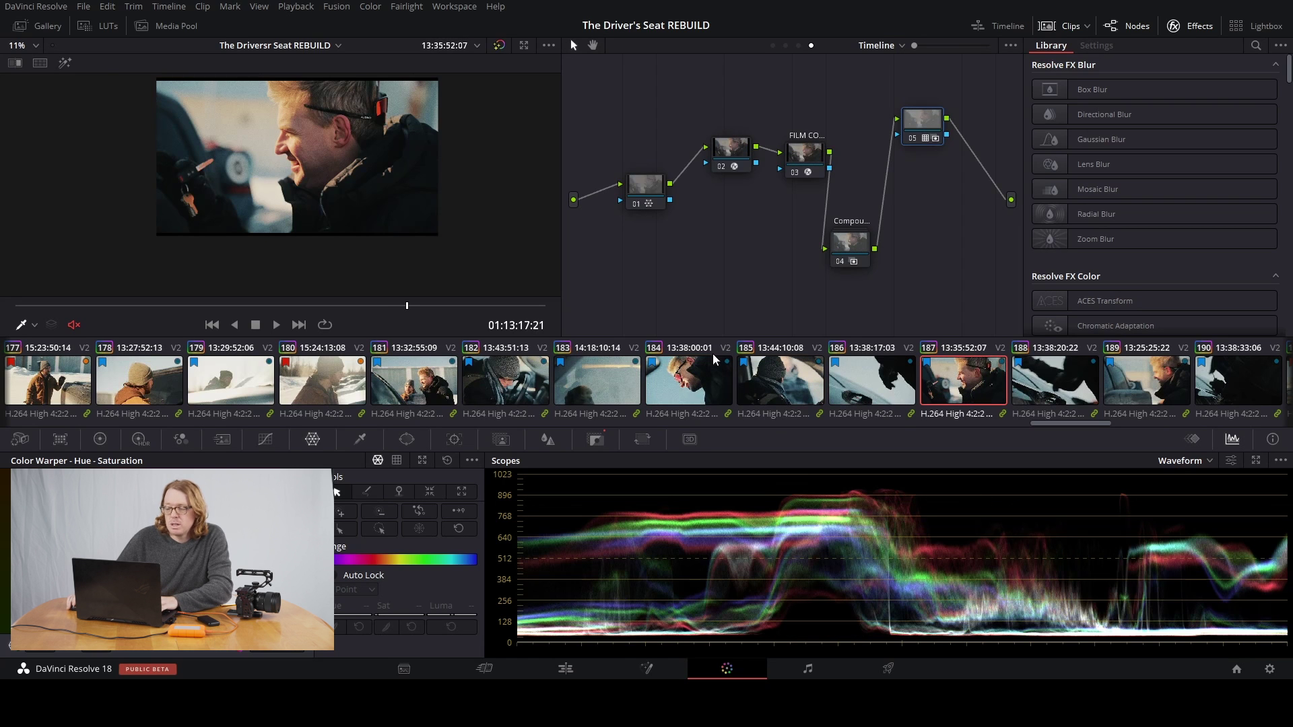
Examine the grade on clip 197 and compare it with the thumbnails of the snow scenes from clips 150 to 180
{"action": "scroll", "coordinate": [747, 384], "scroll_direction": "down", "scroll_amount": 5}
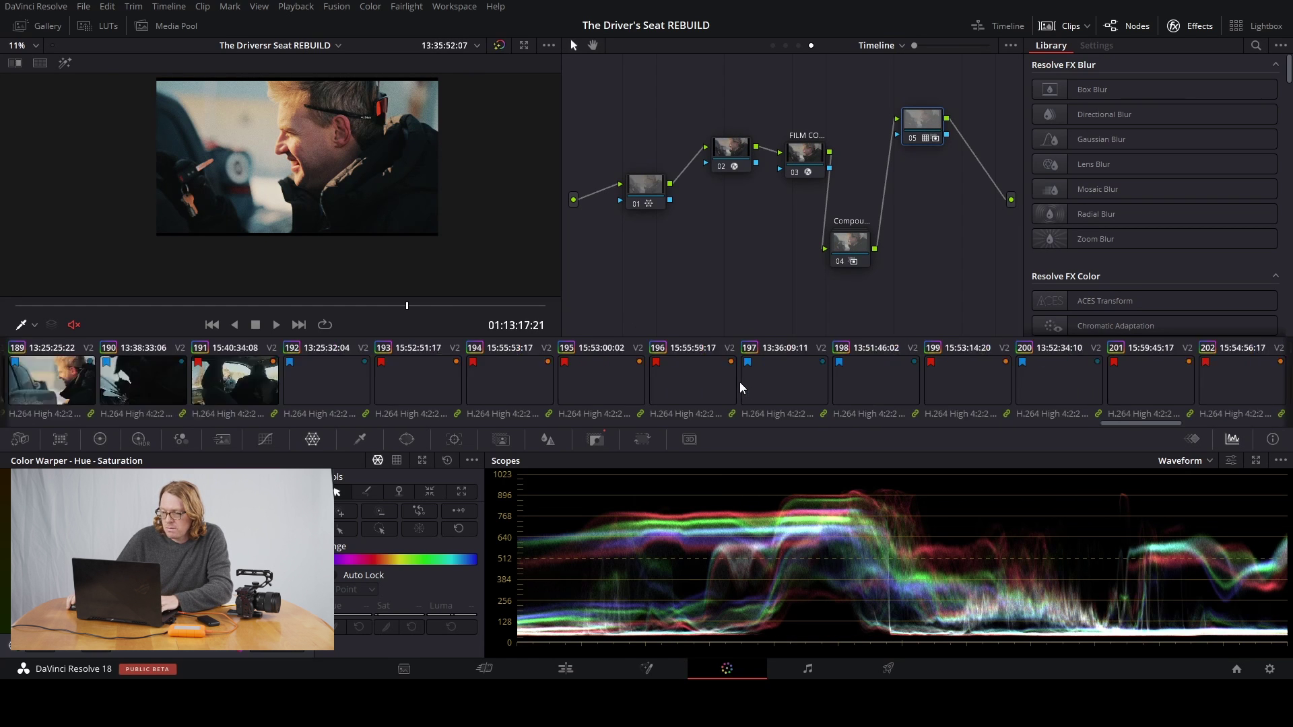
{"action": "left_click", "coordinate": [697, 385]}
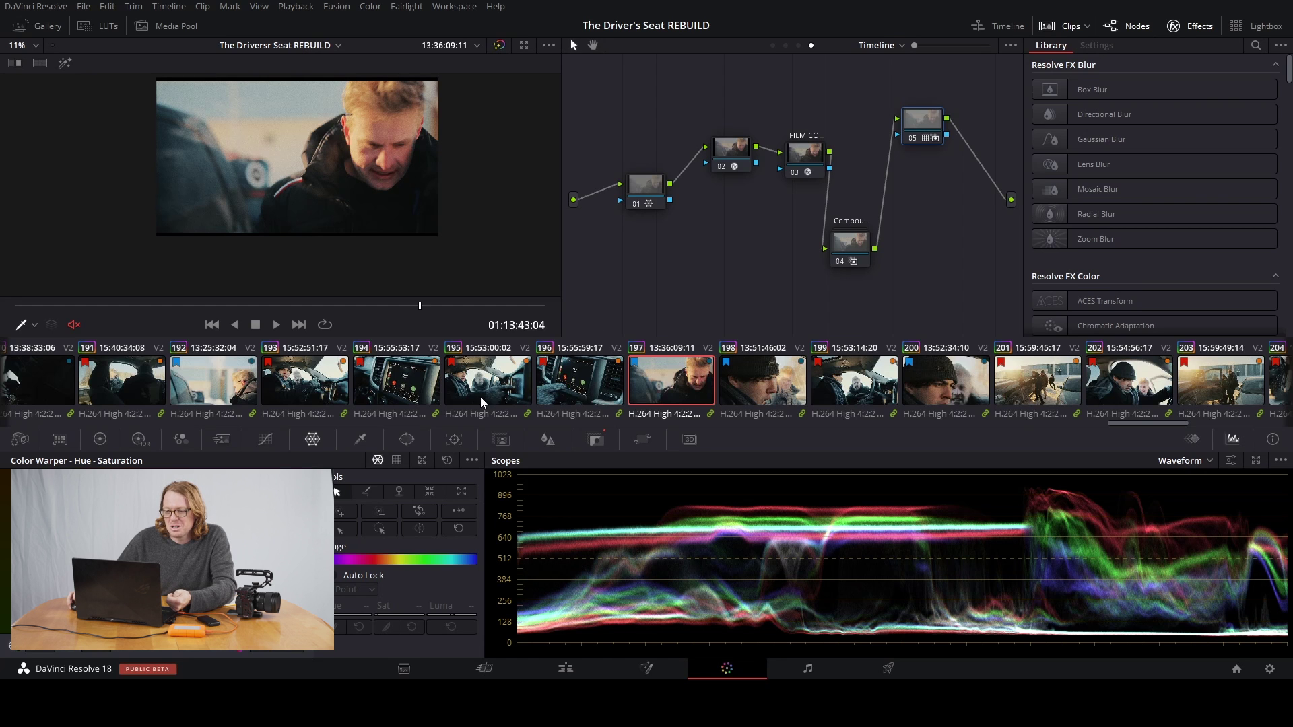
{"action": "scroll", "coordinate": [491, 398], "scroll_direction": "up", "scroll_amount": 6}
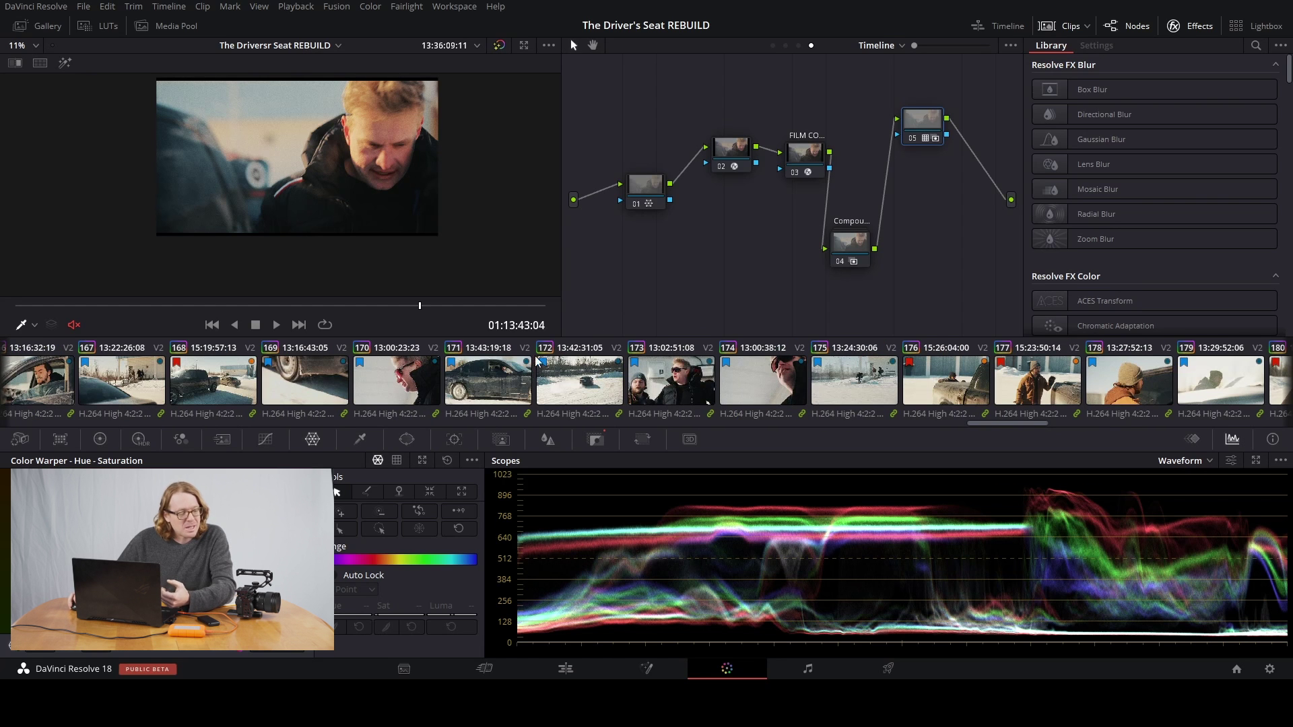
{"action": "scroll", "coordinate": [528, 363], "scroll_direction": "down", "scroll_amount": 2}
{"action": "scroll", "coordinate": [528, 363], "scroll_direction": "up", "scroll_amount": 2}
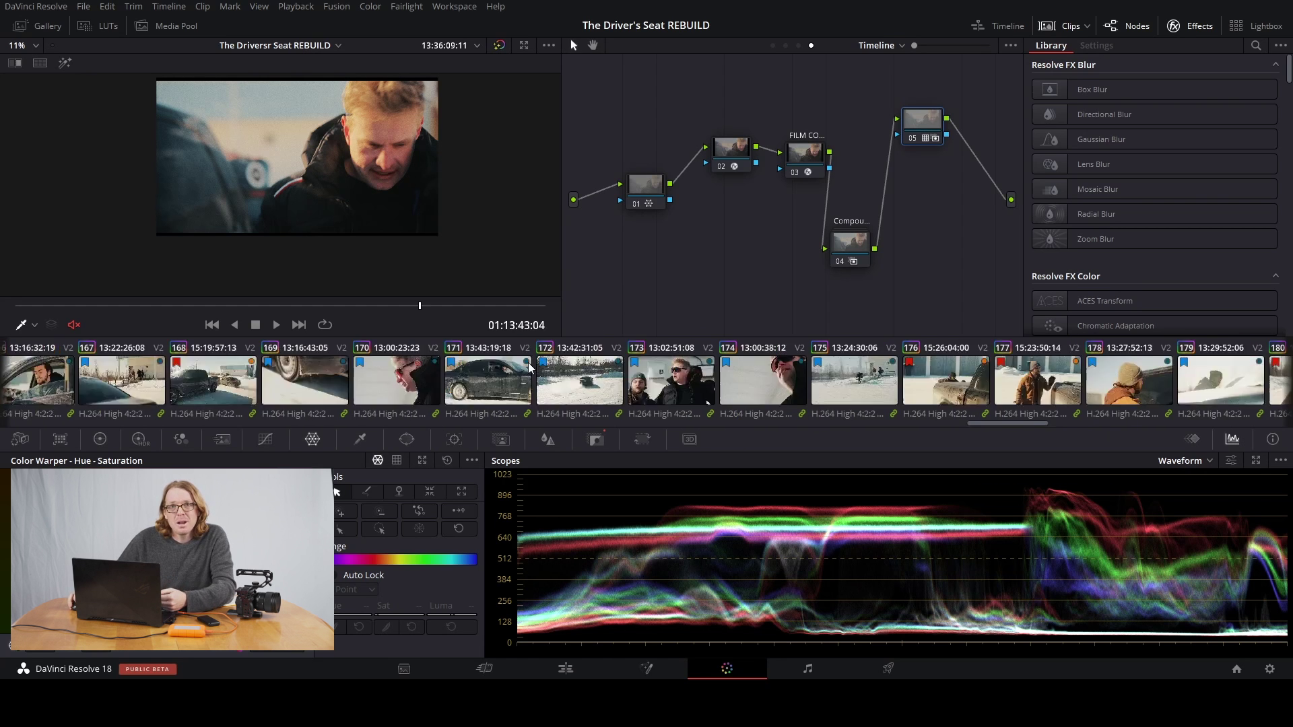
{"action": "scroll", "coordinate": [528, 363], "scroll_direction": "up", "scroll_amount": 5}
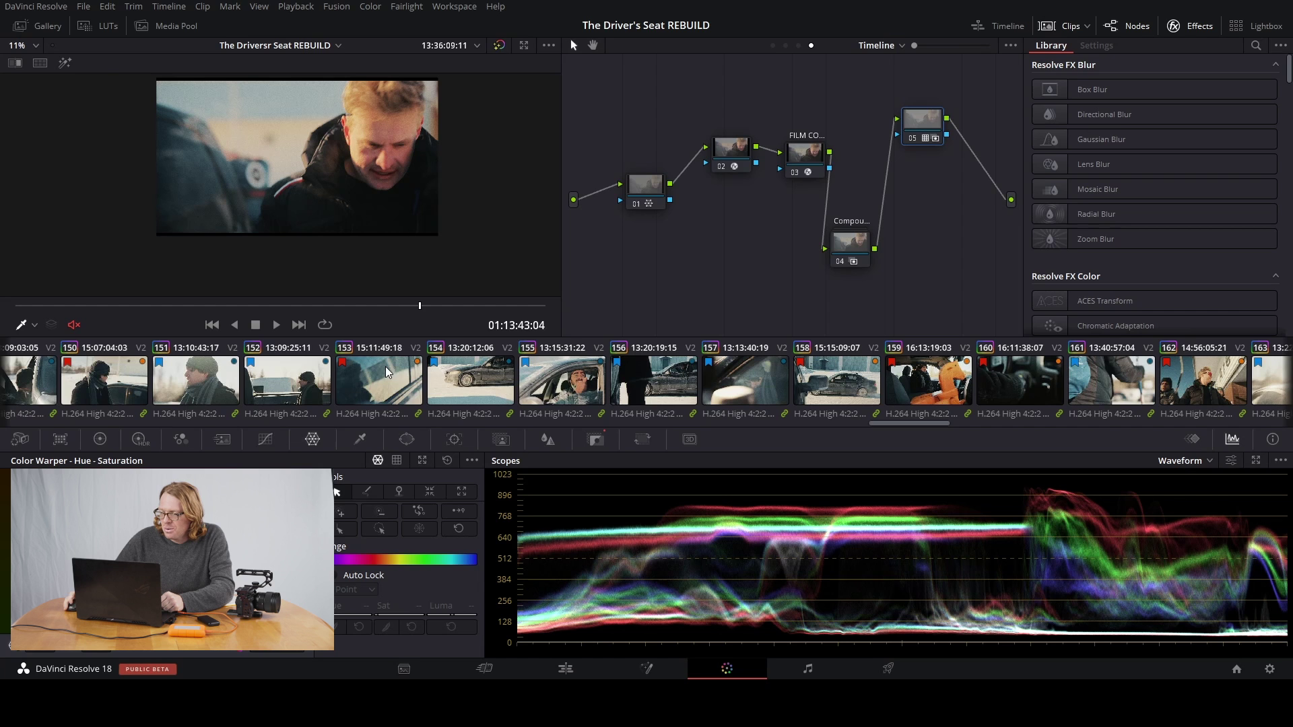
{"action": "scroll", "coordinate": [928, 374], "scroll_direction": "right", "scroll_amount": 2}
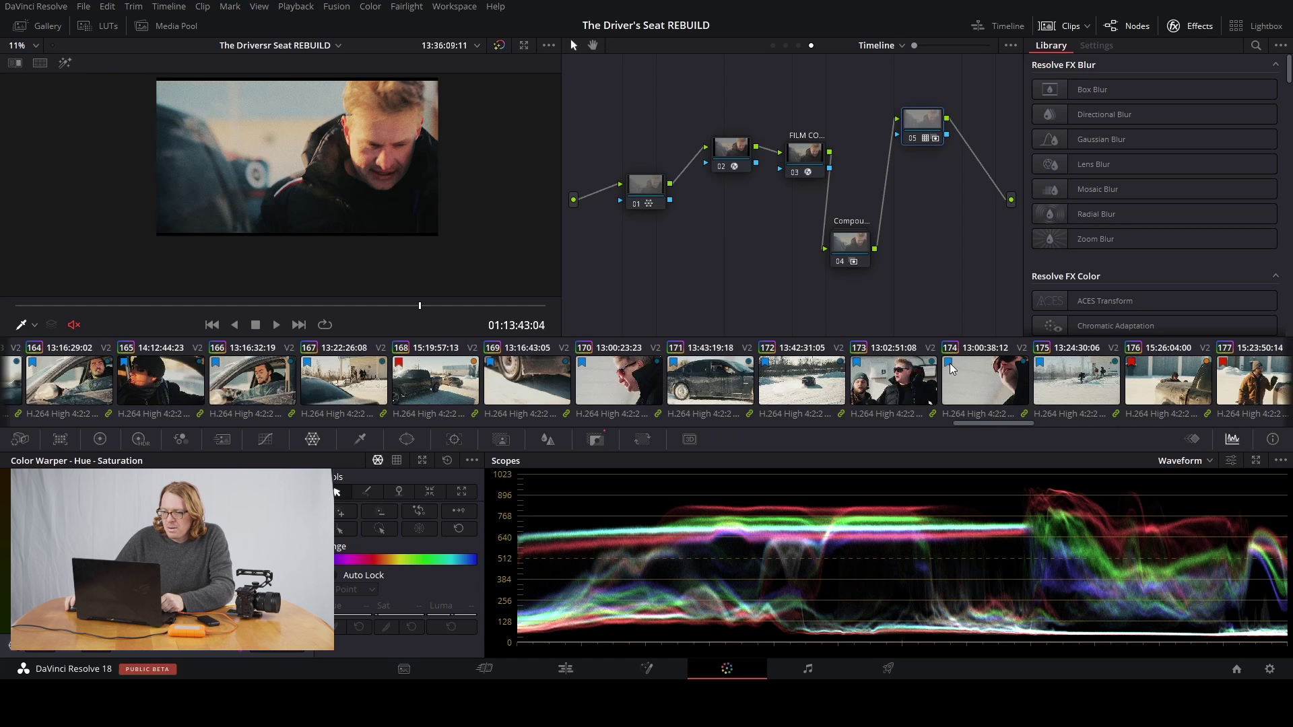
View the grade on clip 174 and scrub the timeline back to the indoor scene at 01:06:50:20
{"action": "left_click", "coordinate": [952, 367]}
{"action": "left_click", "coordinate": [194, 306]}
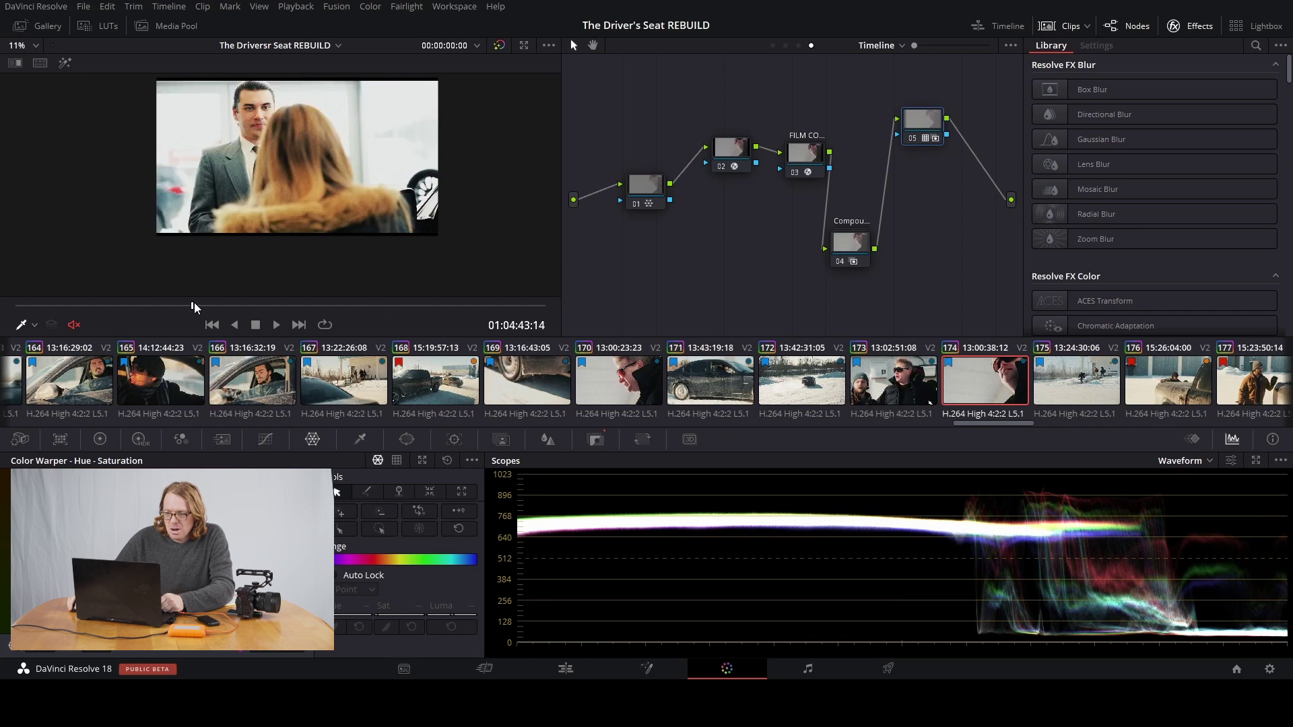
{"action": "left_click_drag", "start_coordinate": [194, 306], "coordinate": [217, 306]}
Compare the thumbnails of the indoor scene with the snow scenes and select clip 214 to view its grade
{"action": "scroll", "coordinate": [782, 376], "scroll_direction": "left", "scroll_amount": 8}
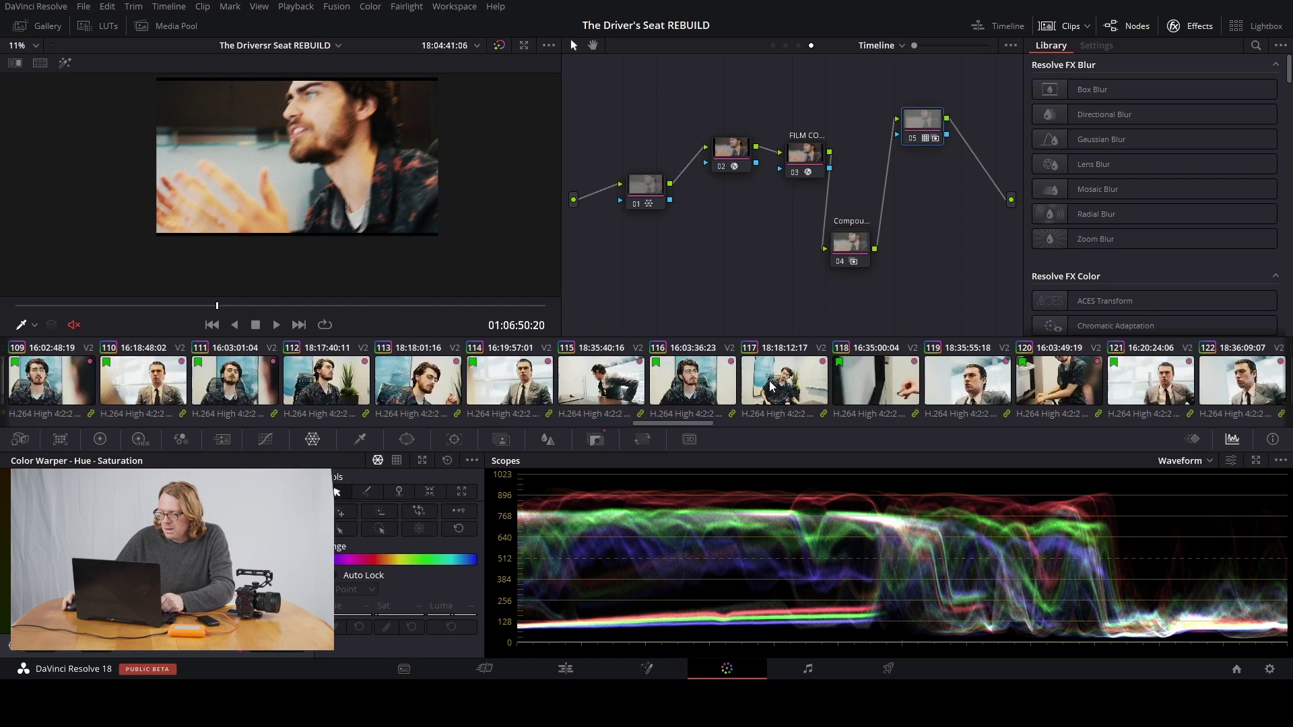
{"action": "scroll", "coordinate": [773, 386], "scroll_direction": "right", "scroll_amount": 6}
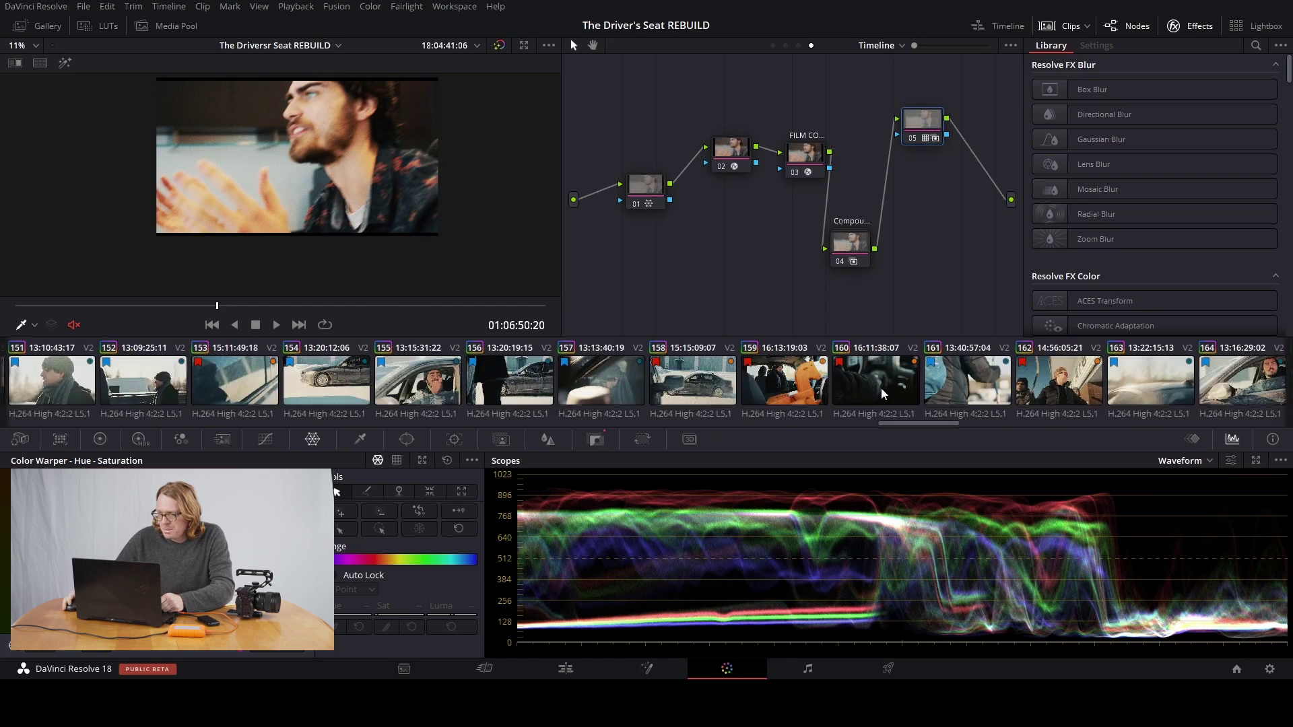
{"action": "scroll", "coordinate": [881, 388], "scroll_direction": "right", "scroll_amount": 8}
{"action": "left_click", "coordinate": [609, 381]}
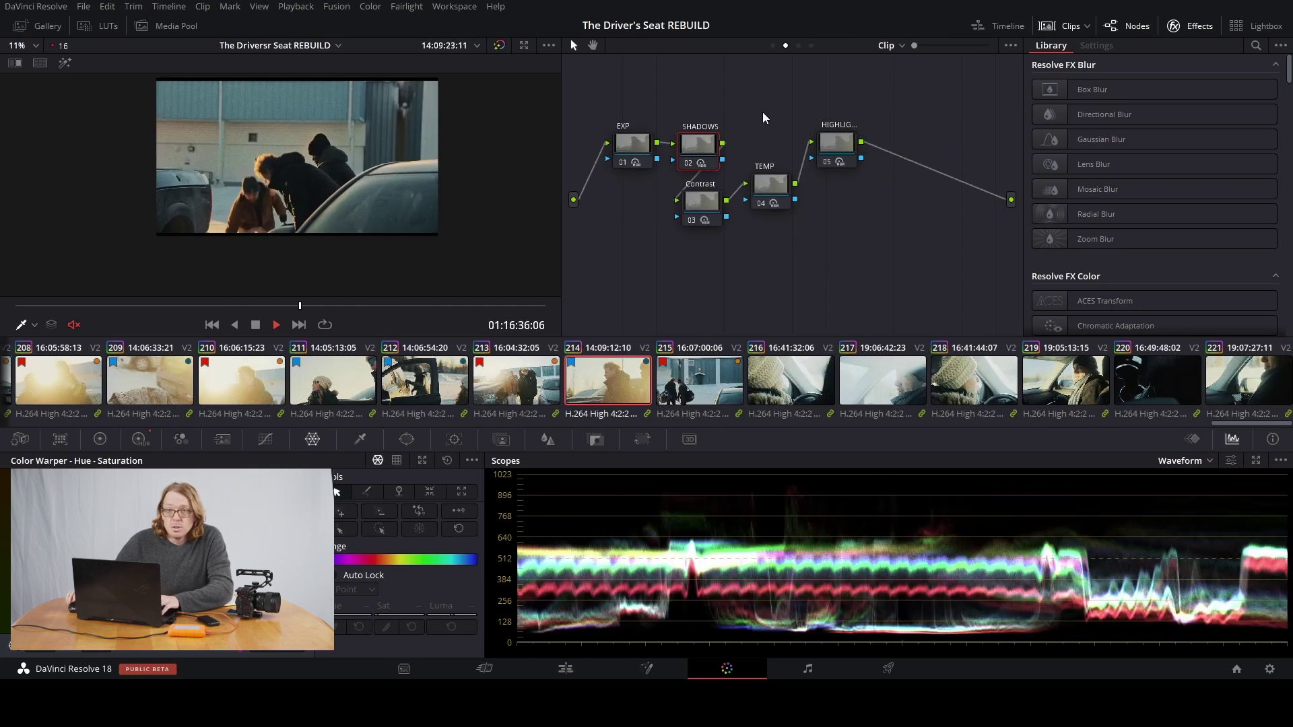